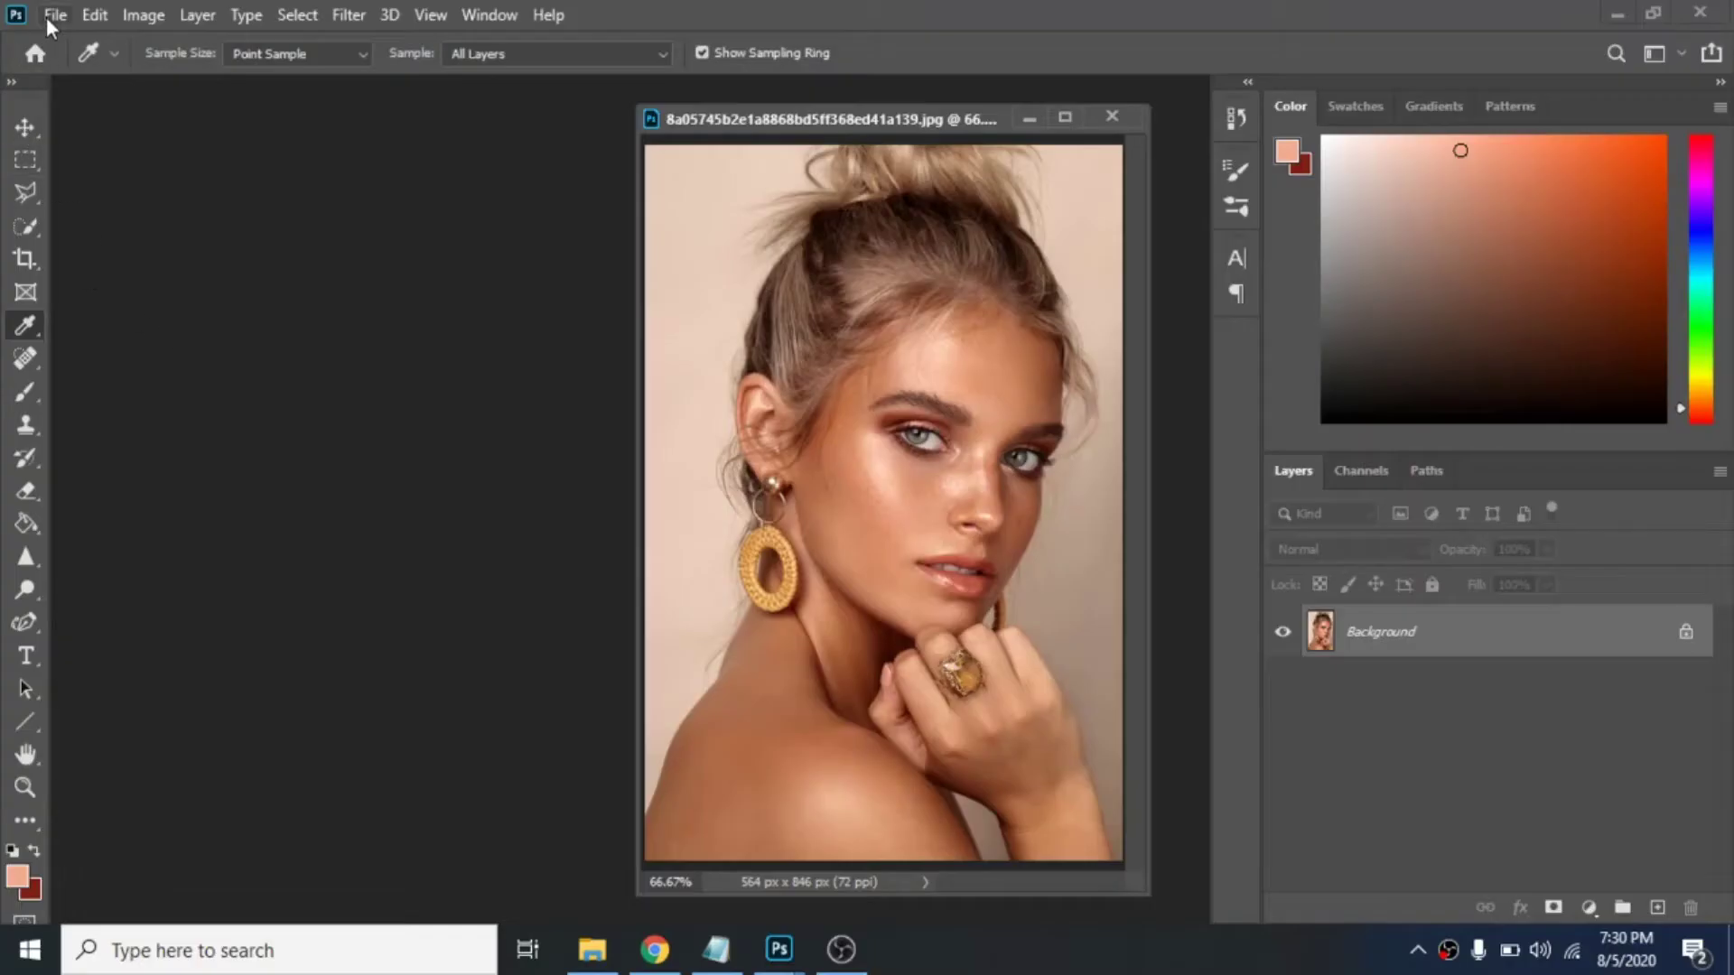
Open the portrait JPG of the woman with the gold hoop earring from the File menu.
click(46, 18)
Create a blank 1000 × 1000 px document, float it in its own window and minimize the photo.
click(80, 36)
text(1000)
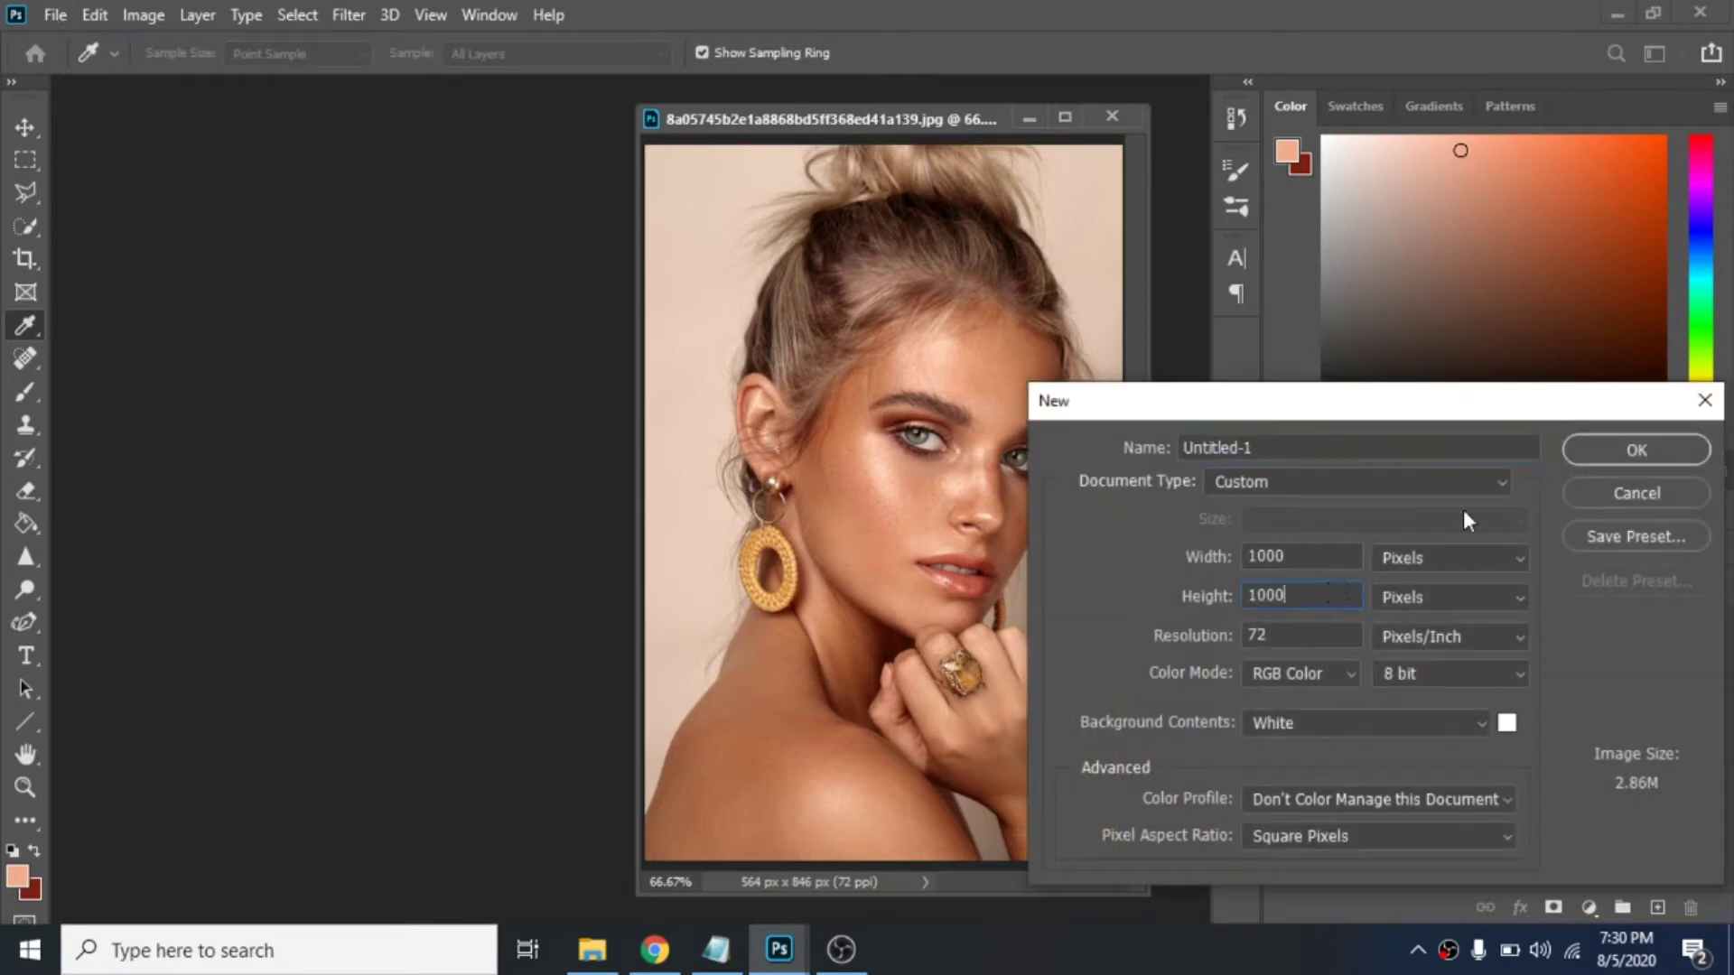
click(1598, 449)
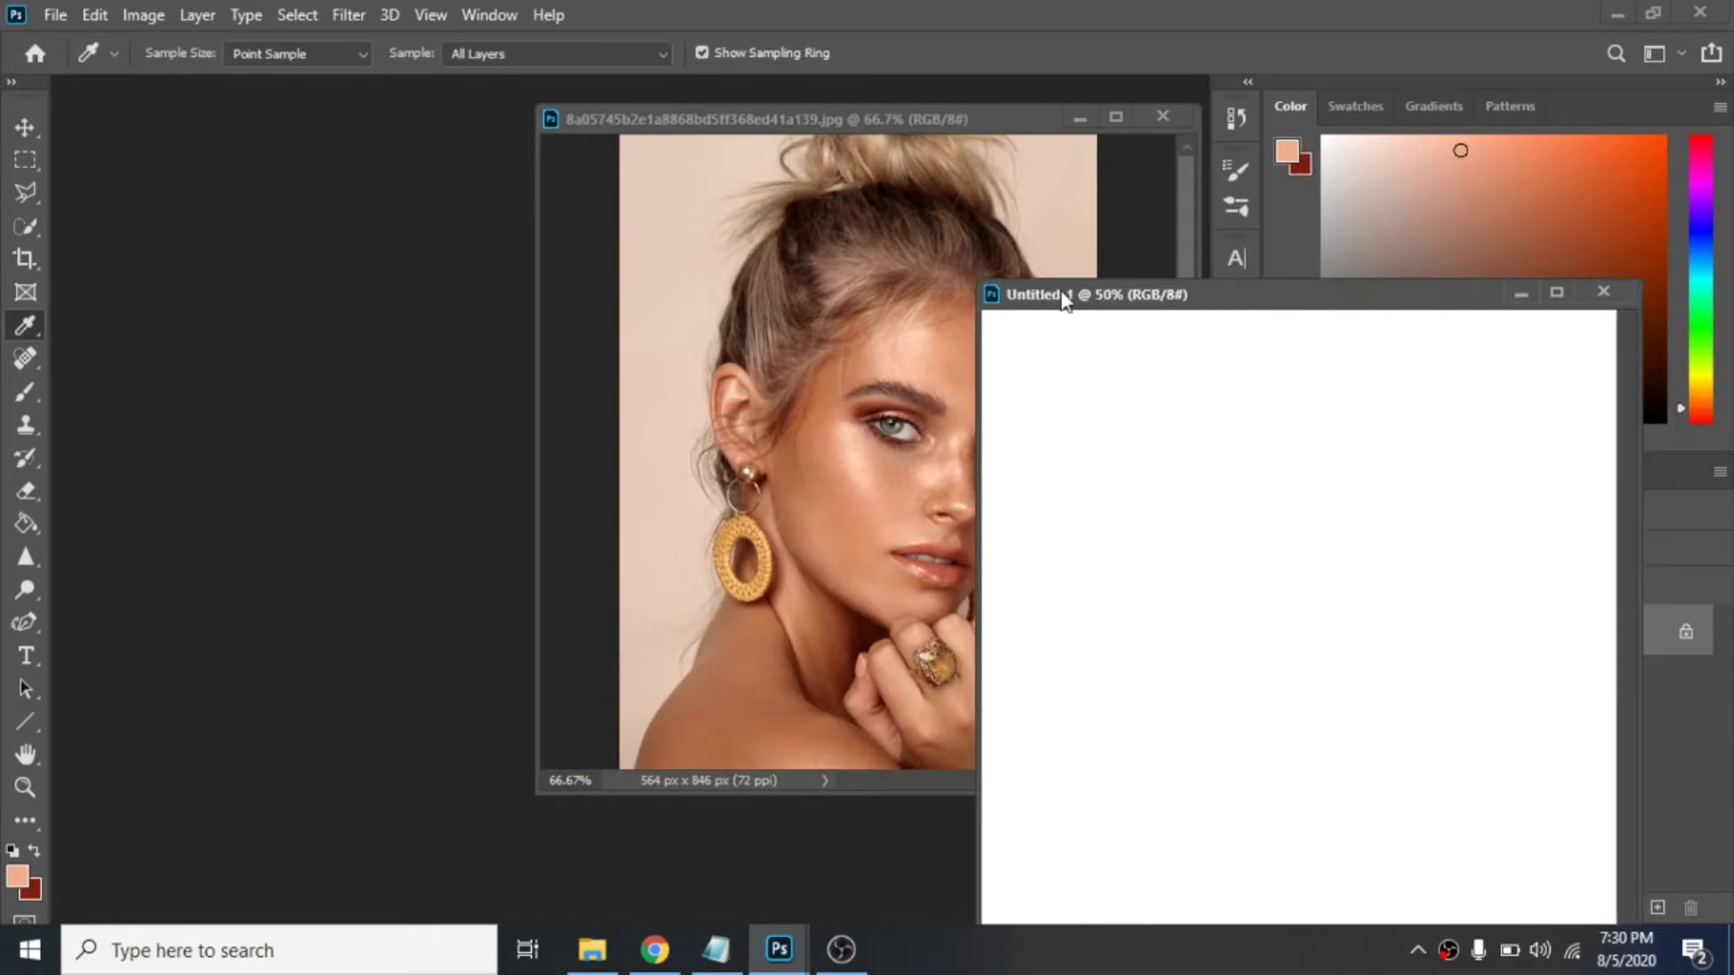
drag(1082, 145, 313, 207)
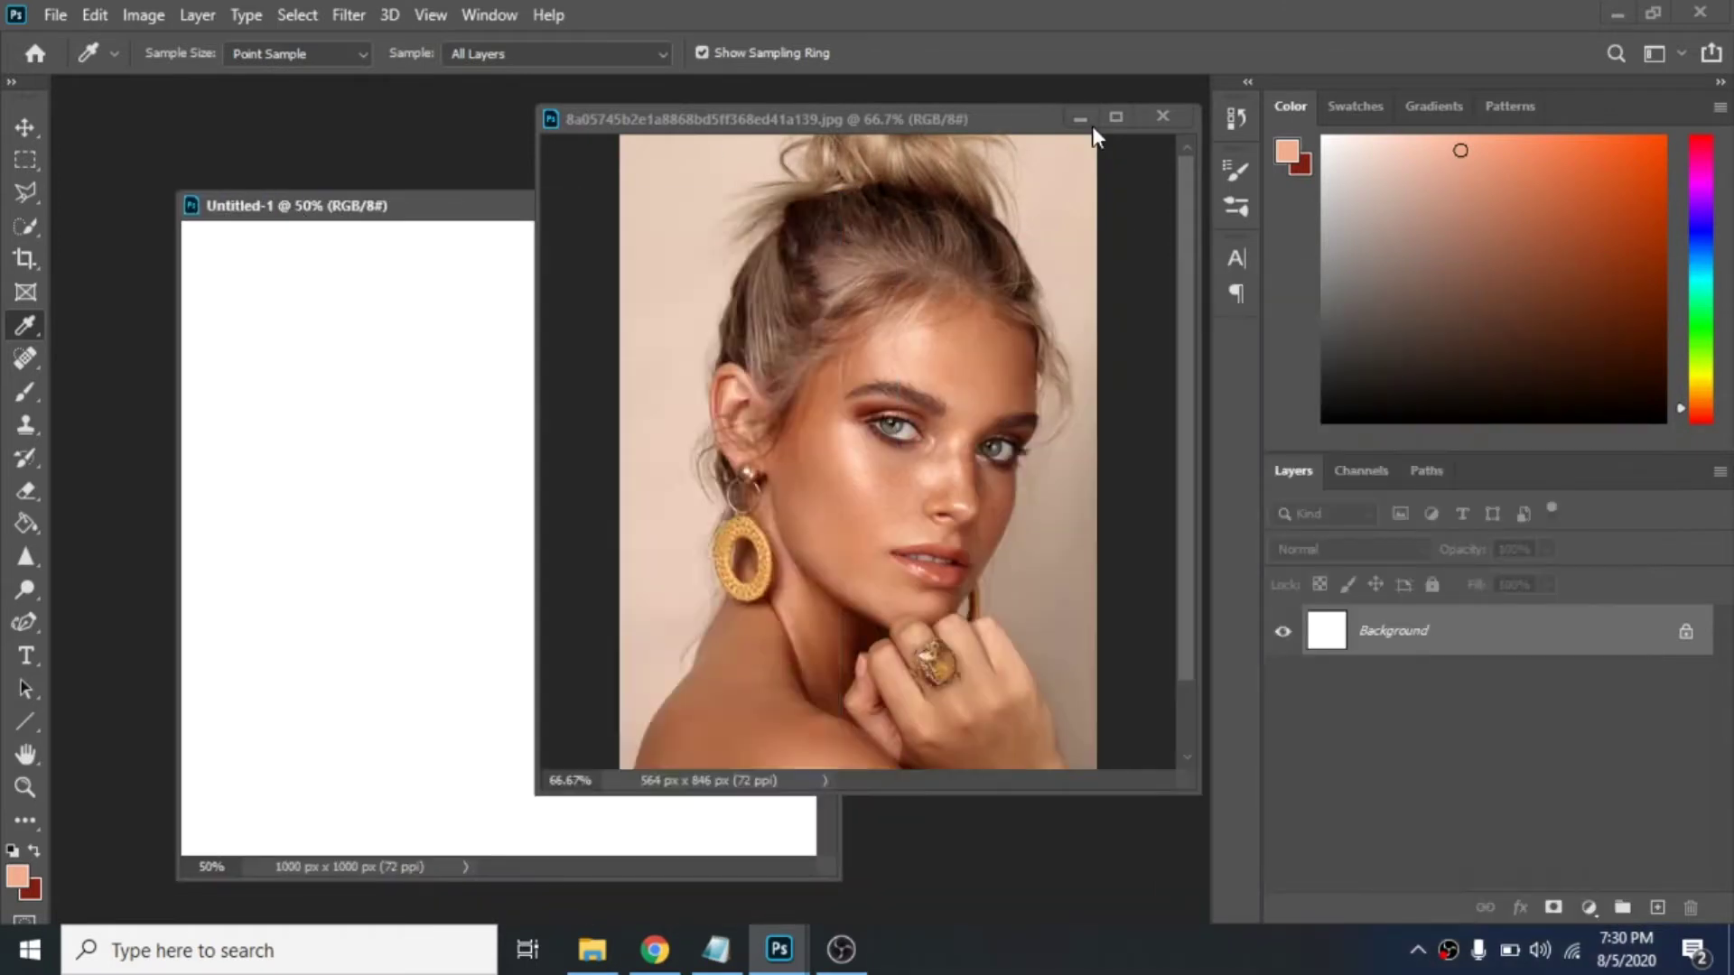
click(1092, 127)
click(24, 526)
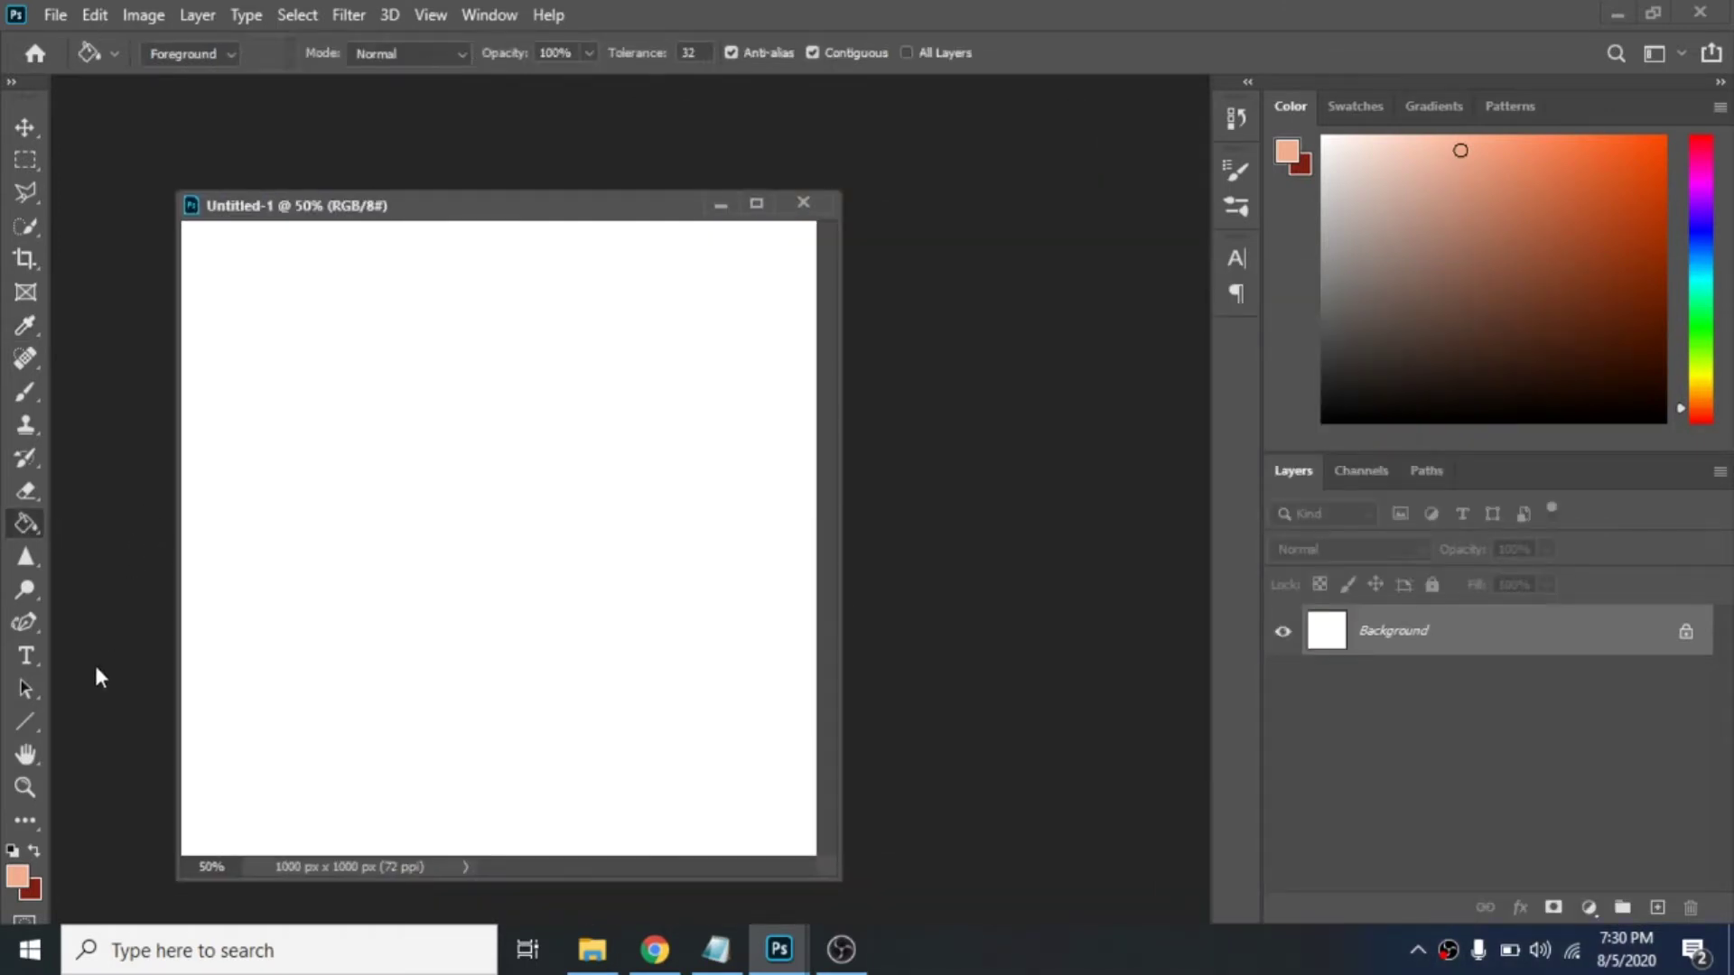
Fill the canvas with salmon #f2ad90 using the Paint Bucket.
click(25, 868)
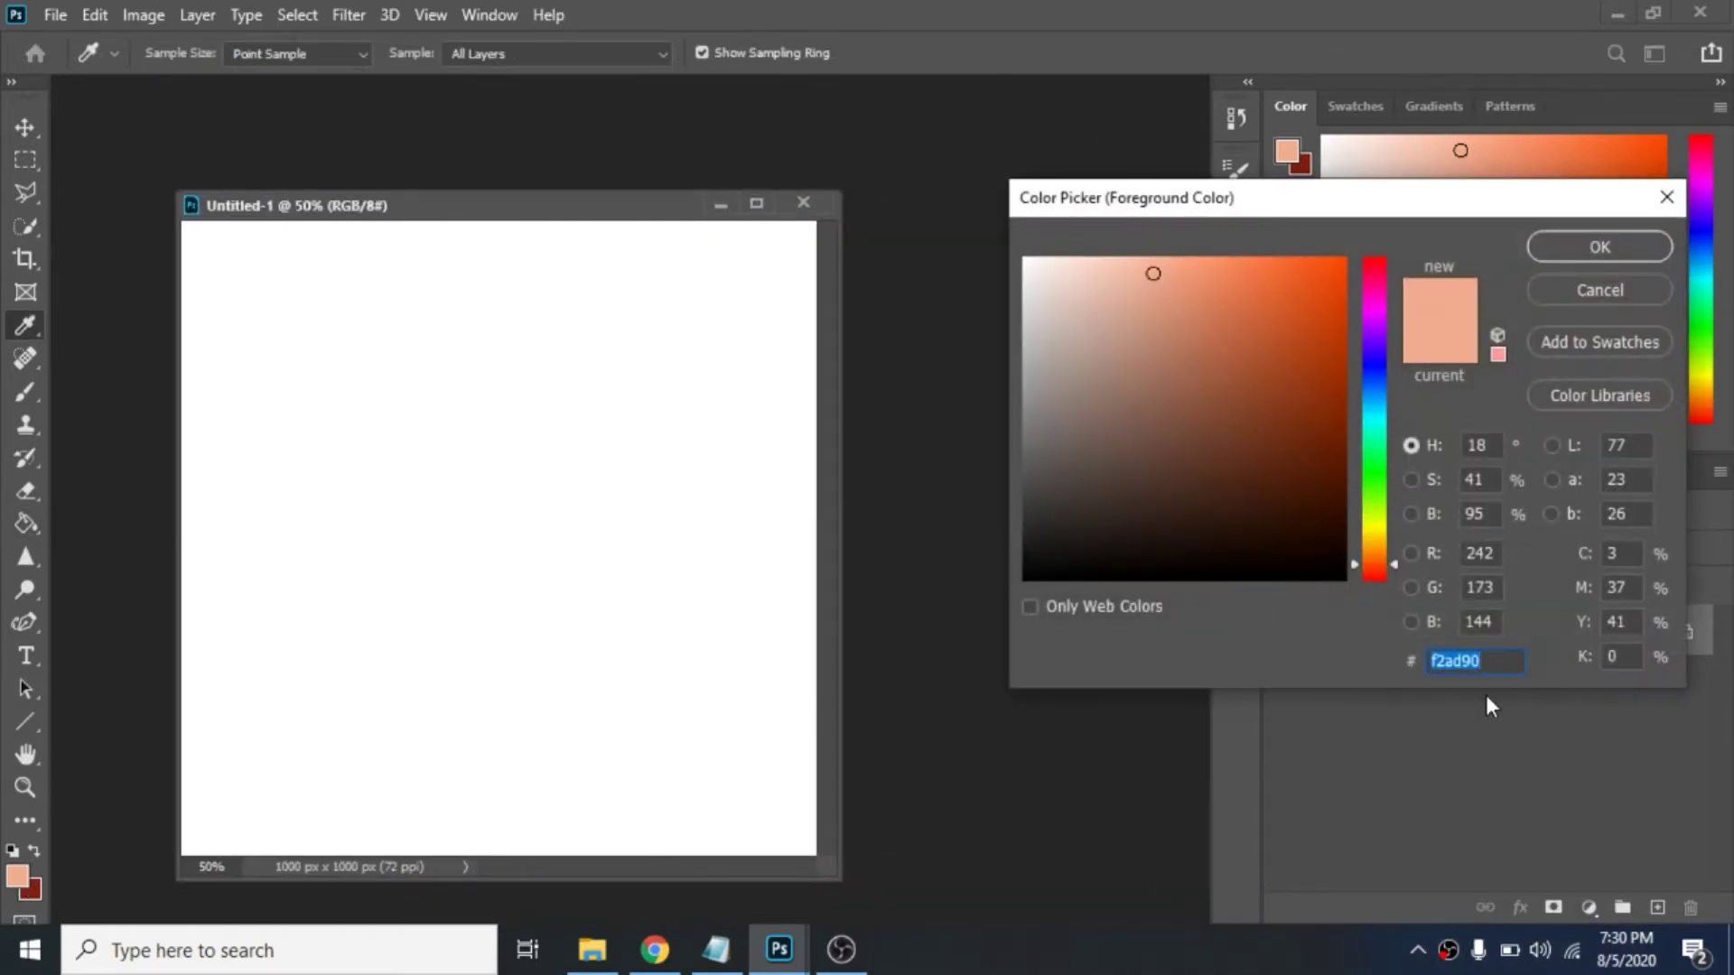
click(1581, 244)
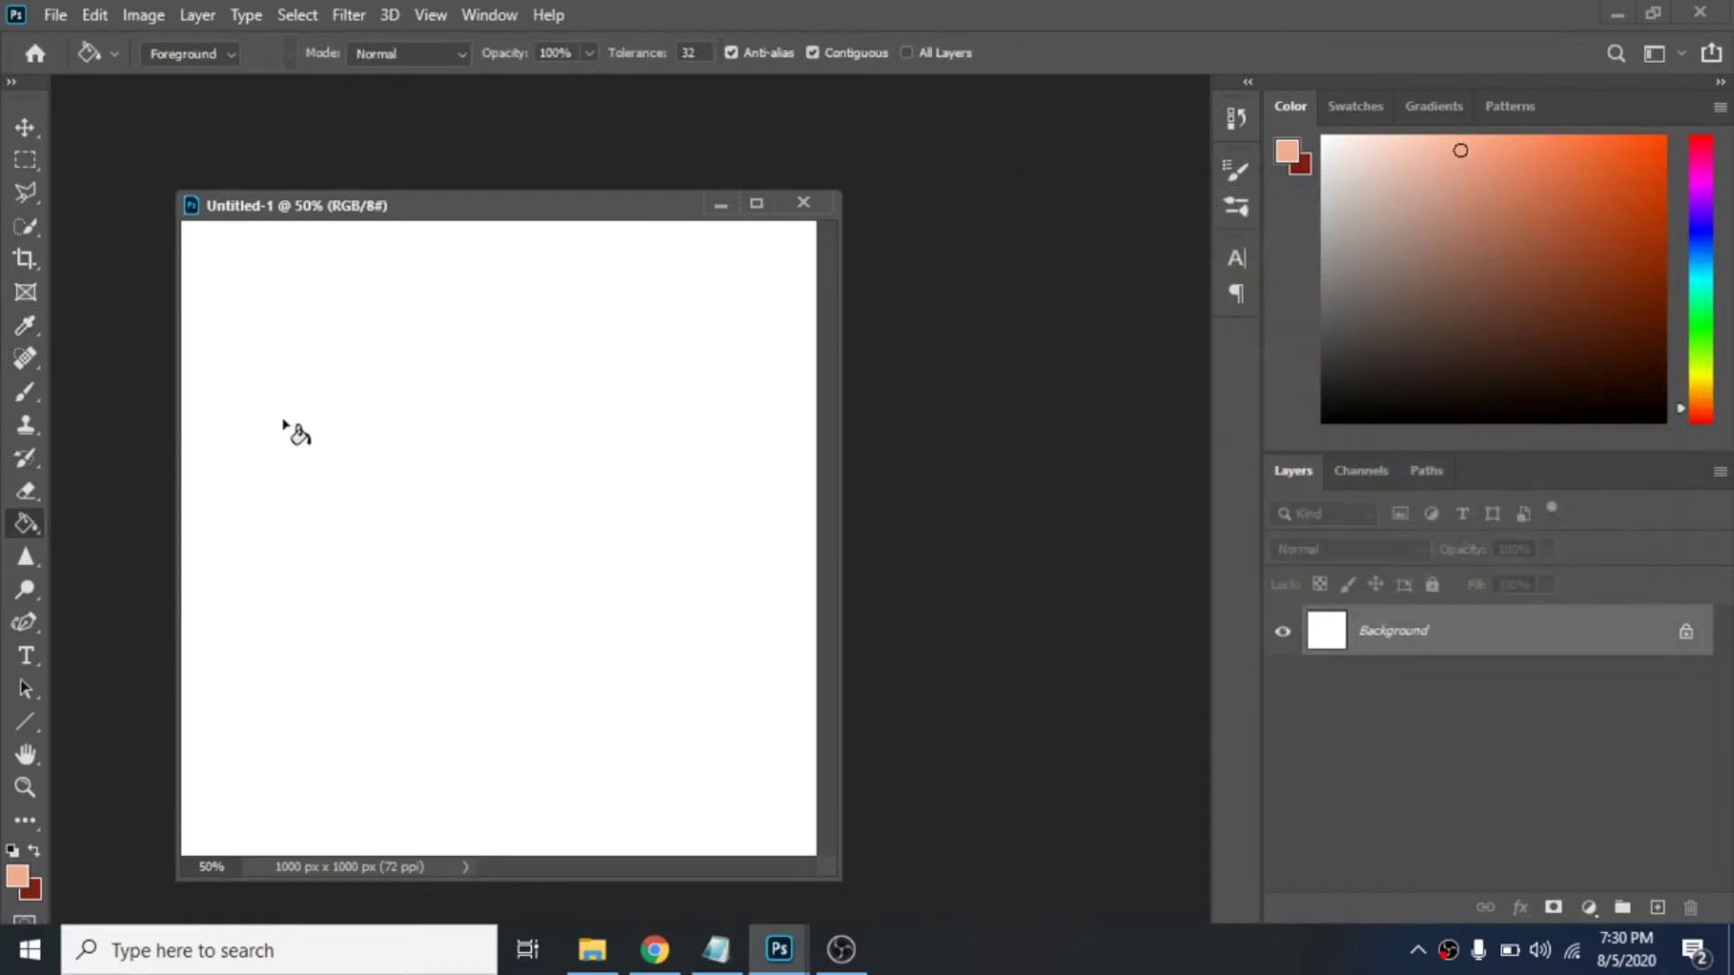
click(480, 512)
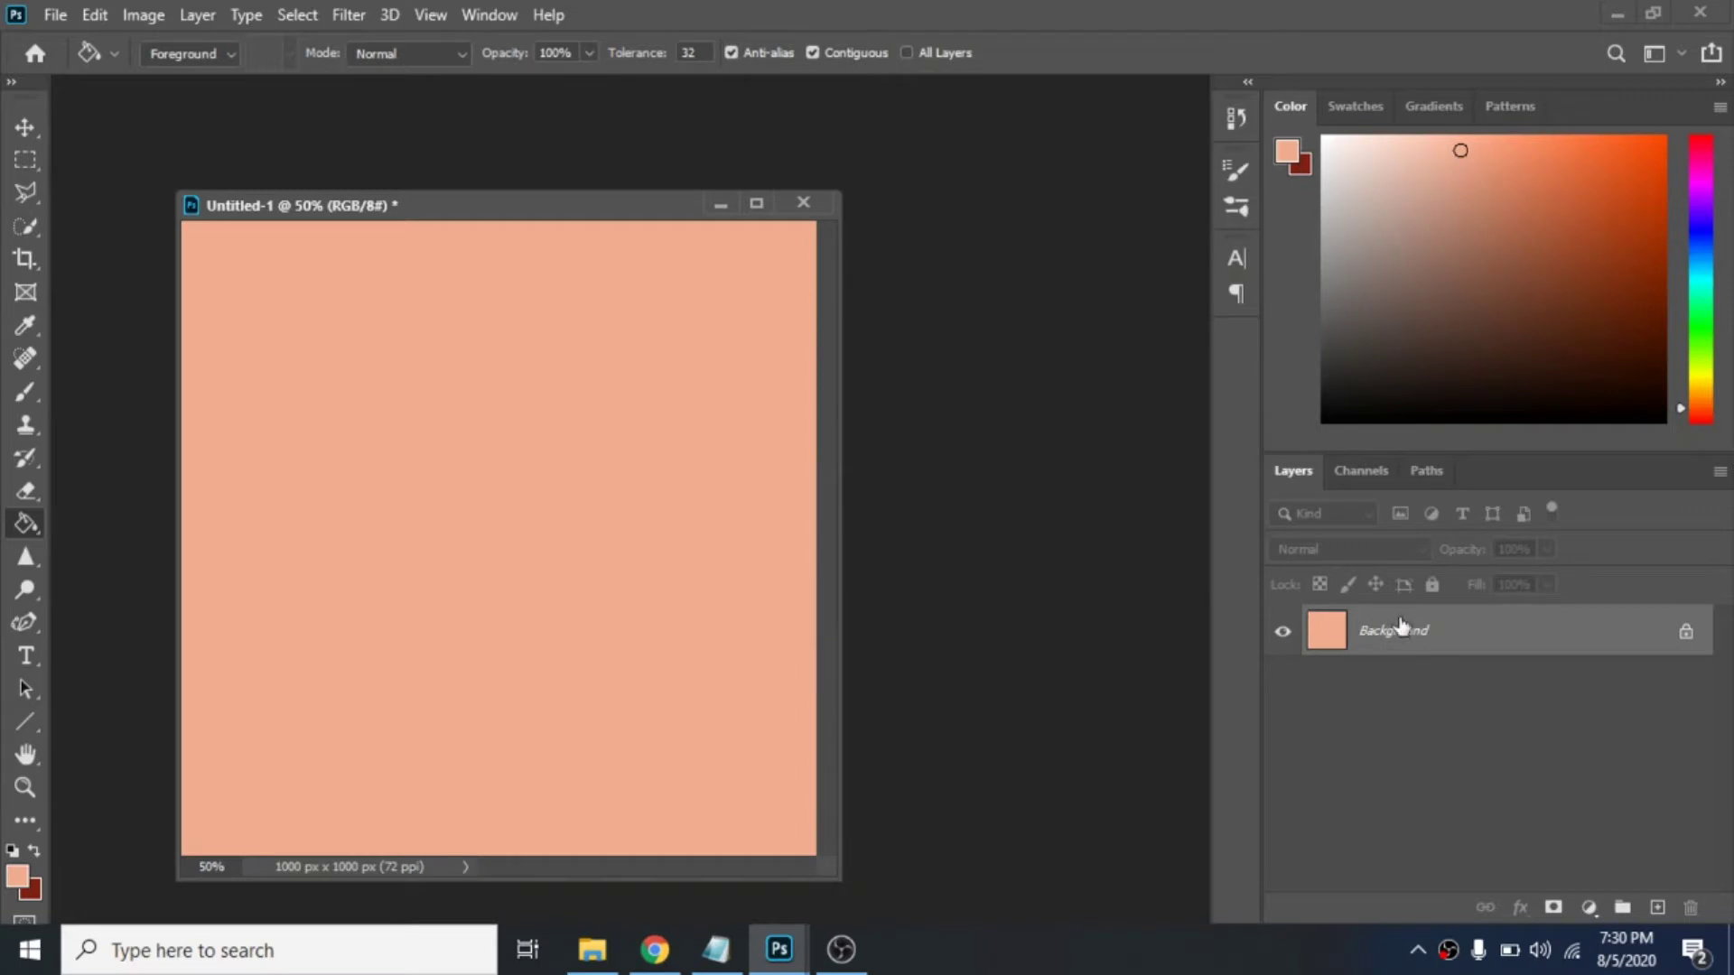
Convert the locked Background into an editable Layer 0.
right_click(1438, 634)
click(1493, 327)
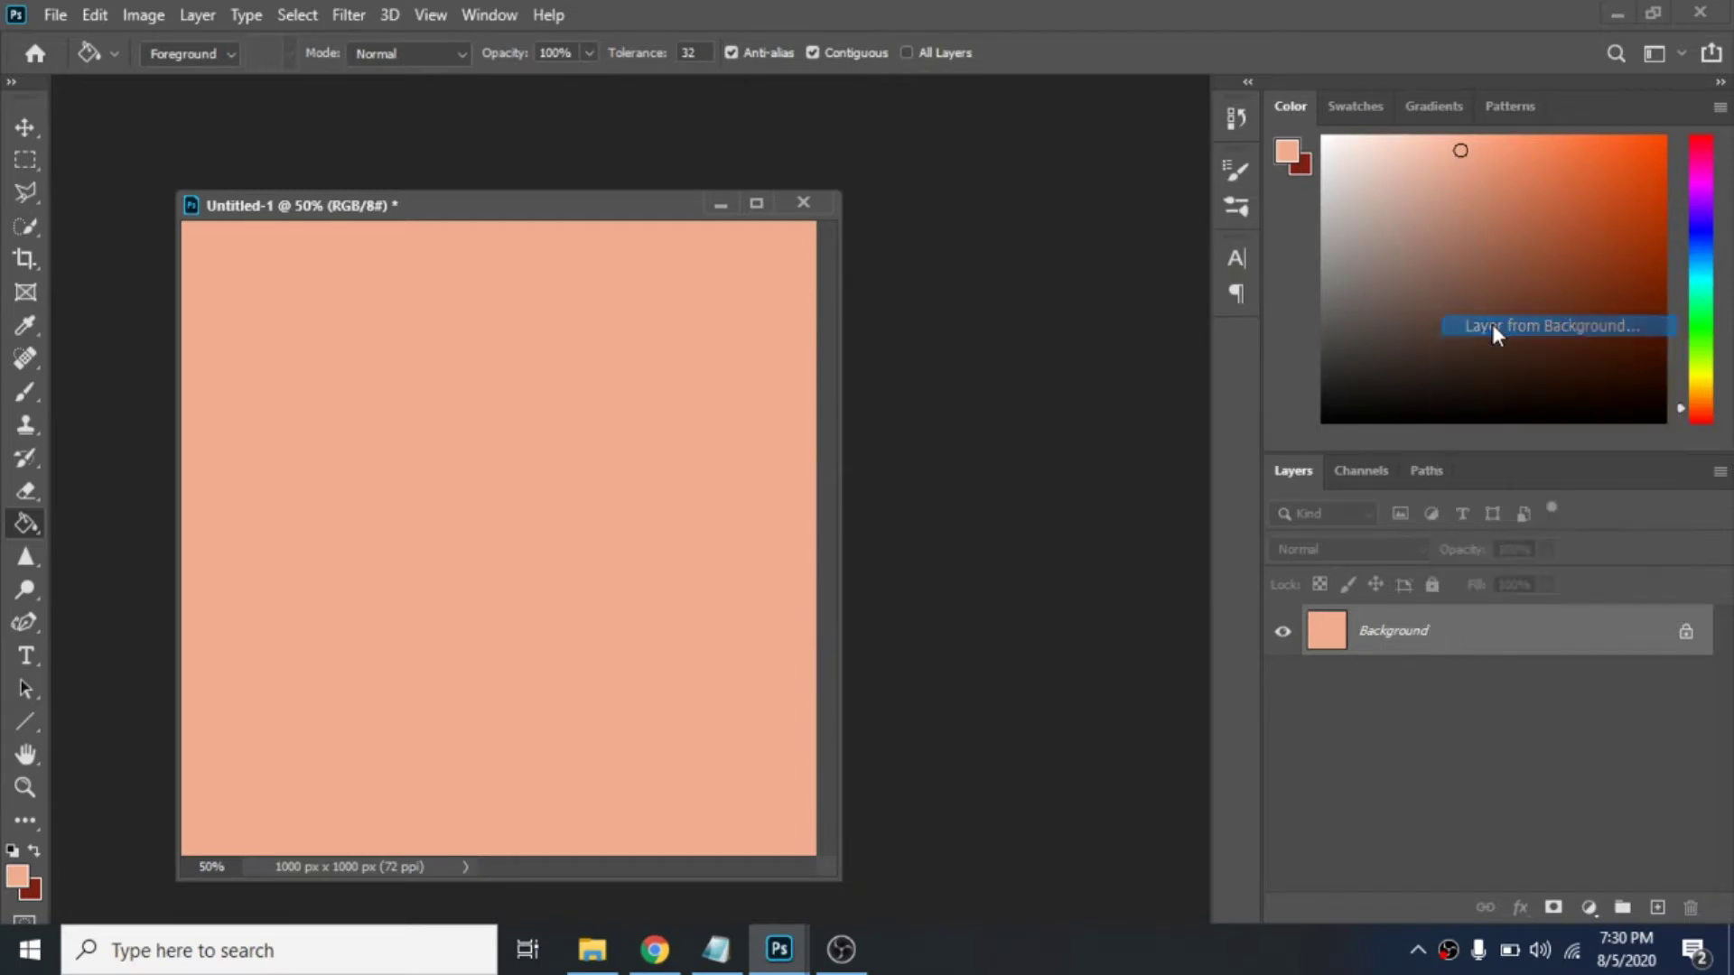
click(1085, 264)
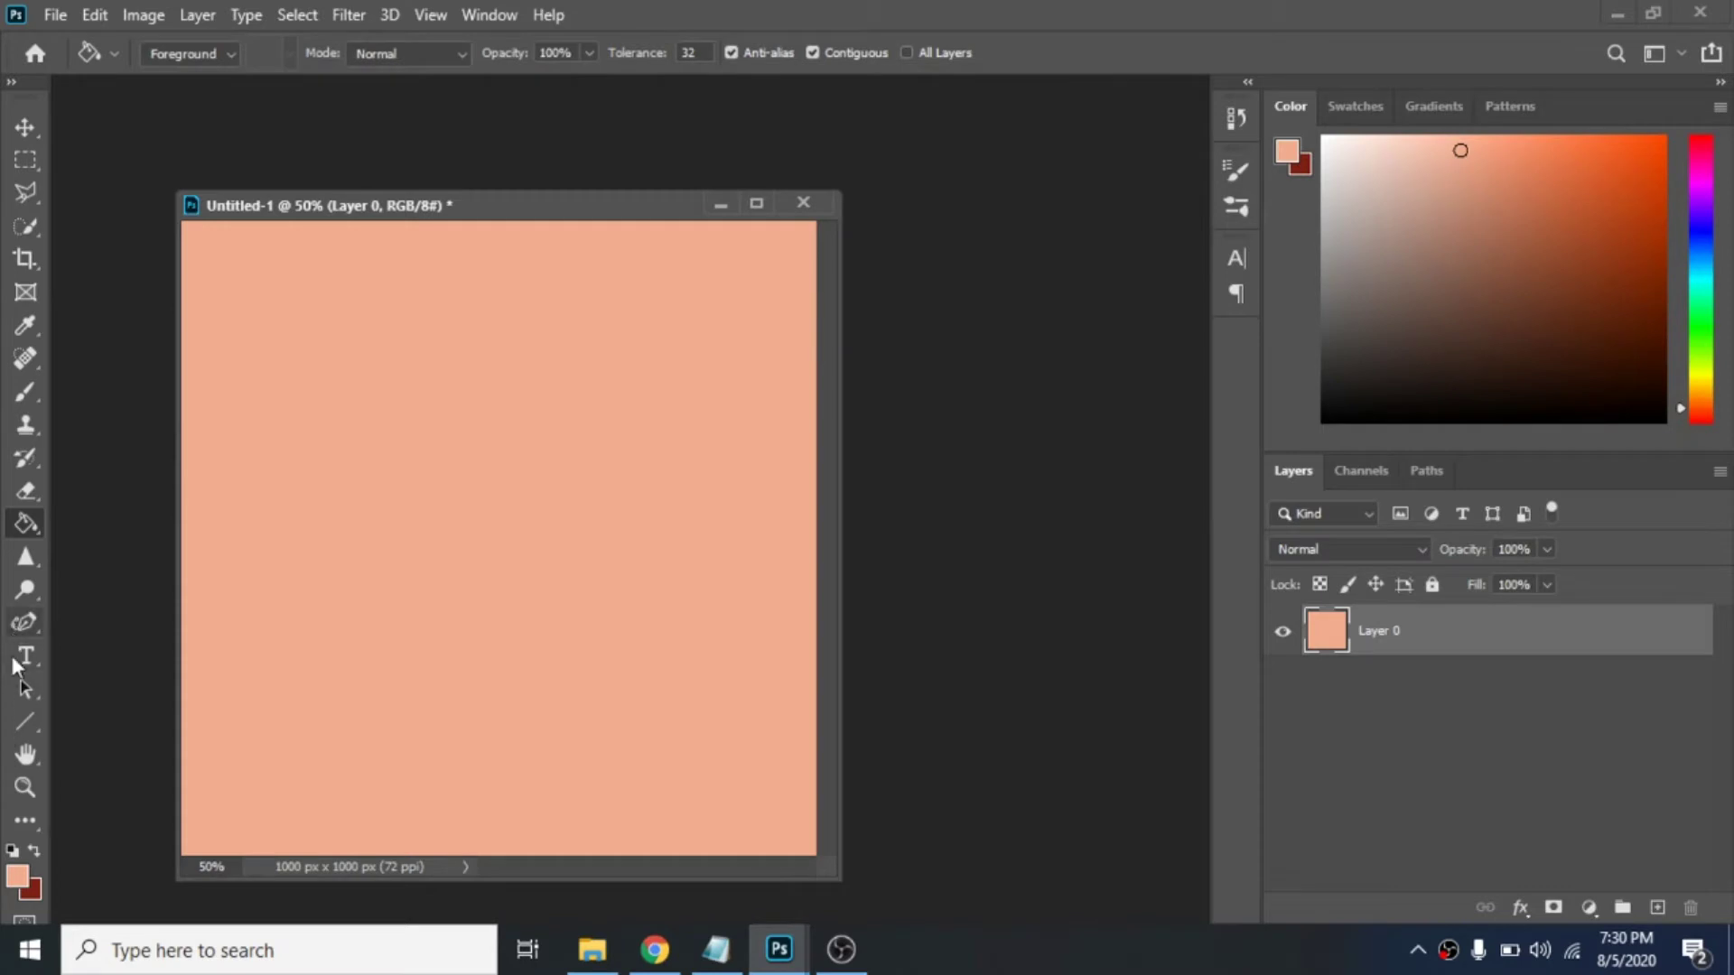
click(26, 728)
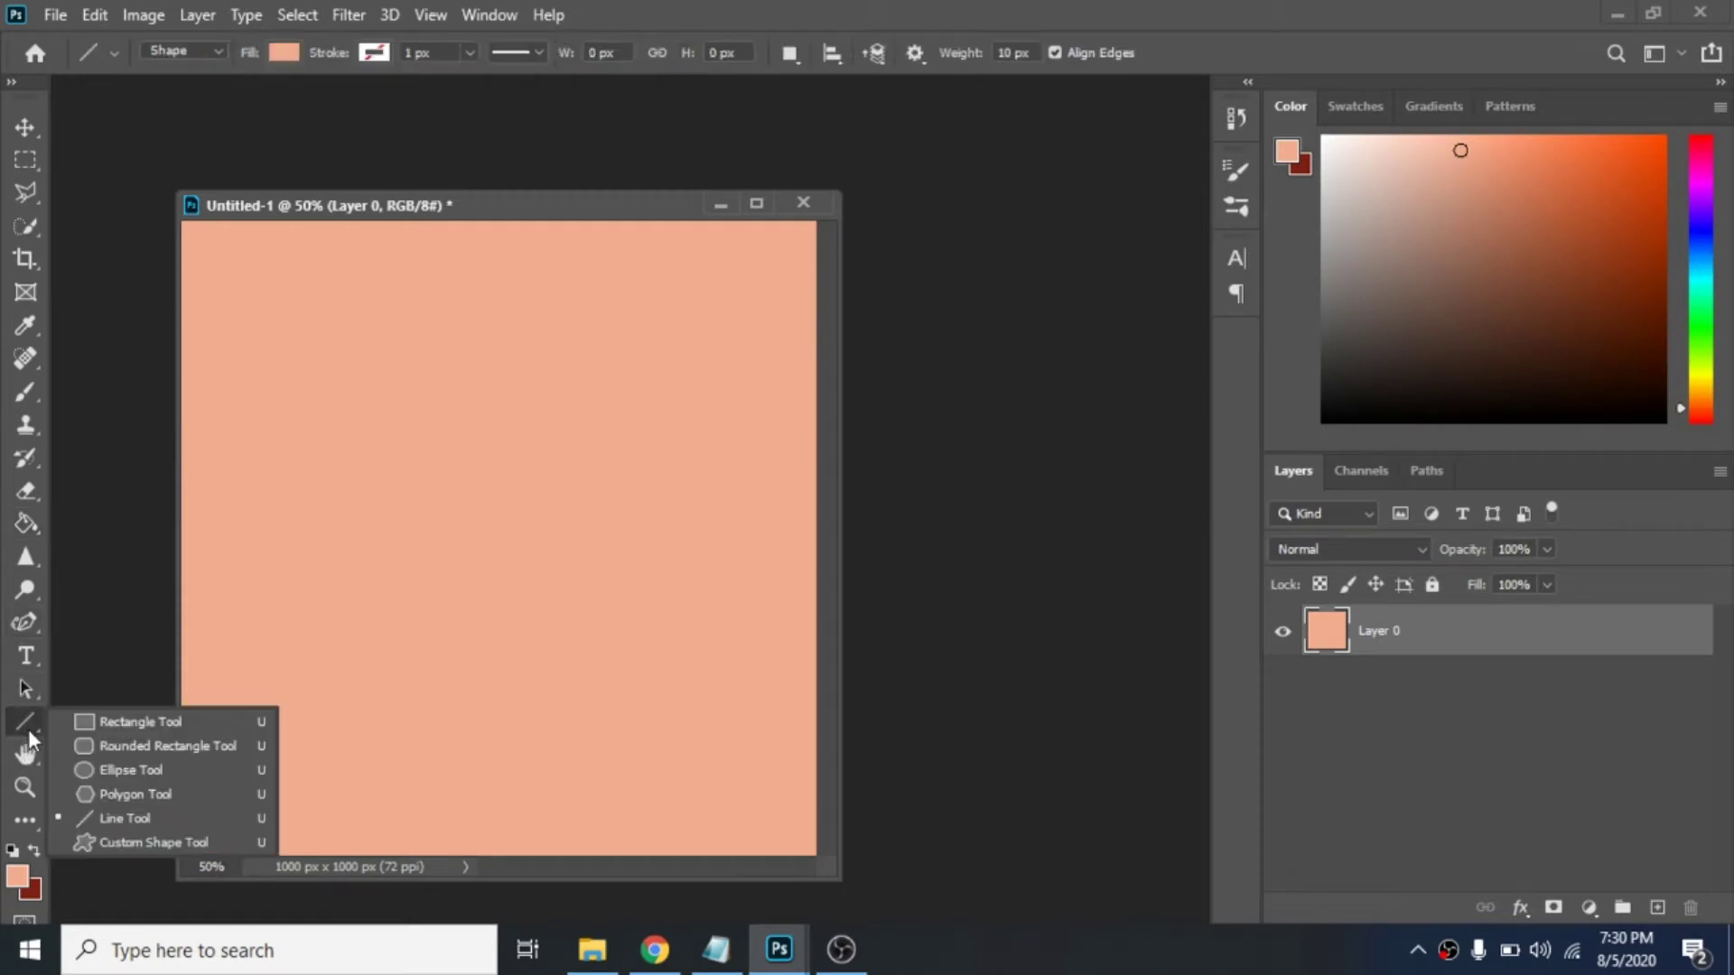
Draw a white-filled 150 px circle with the Ellipse tool.
click(99, 772)
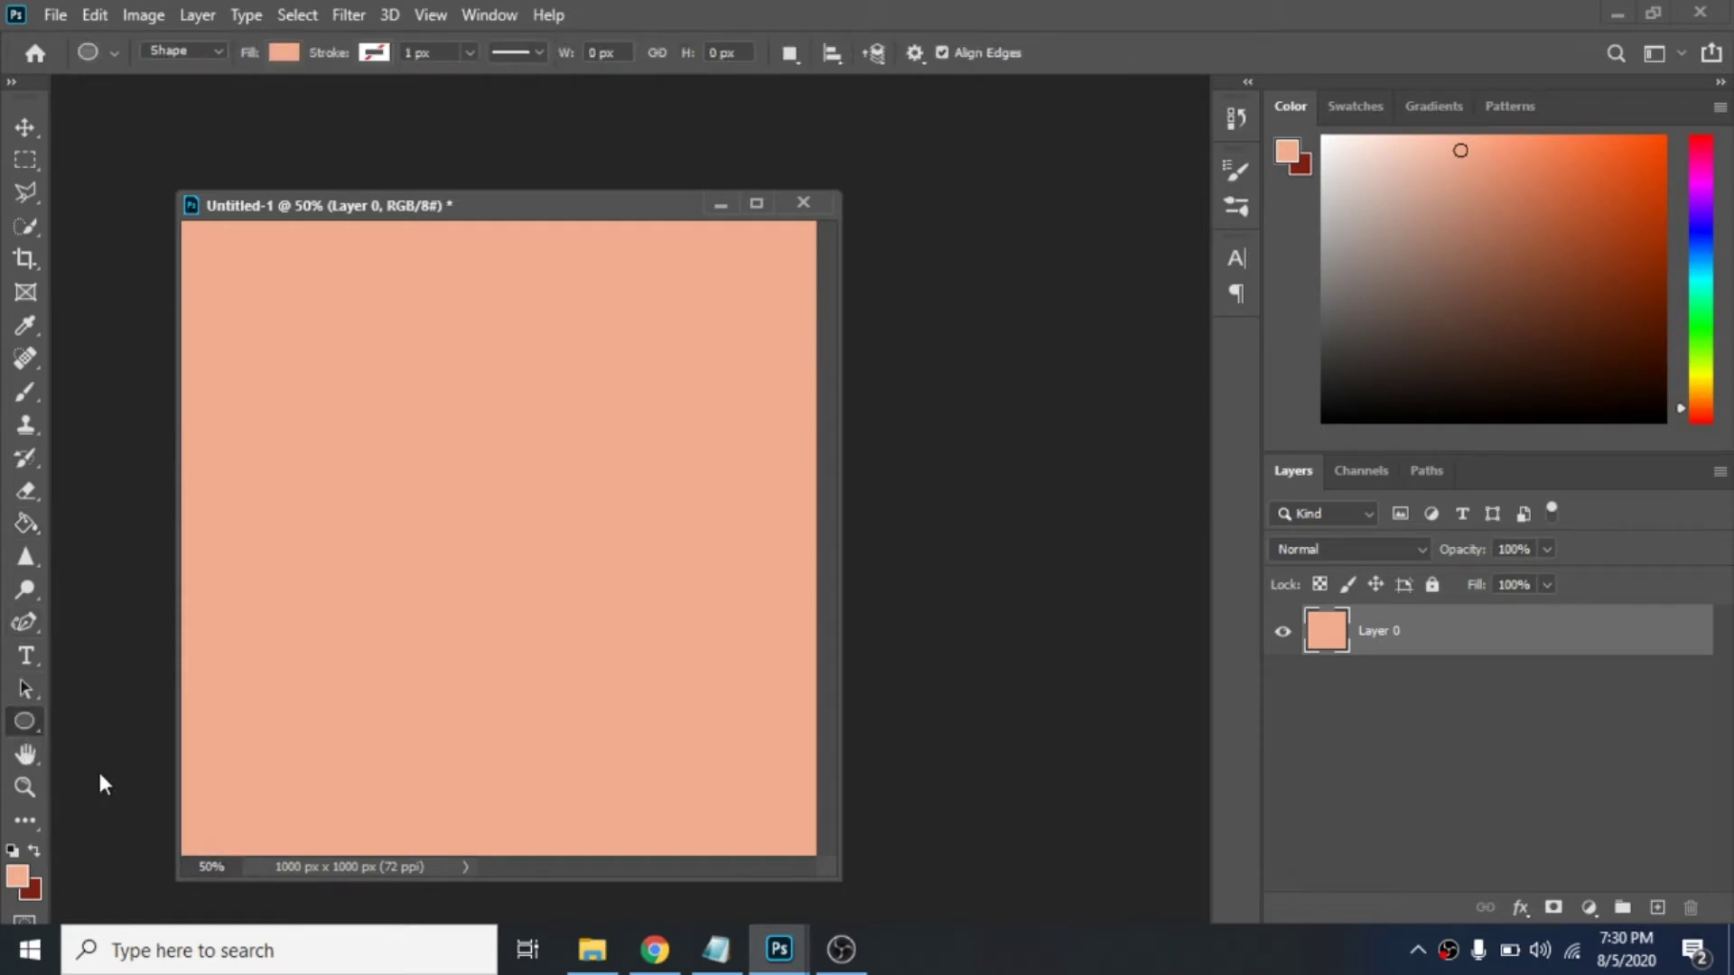
click(286, 51)
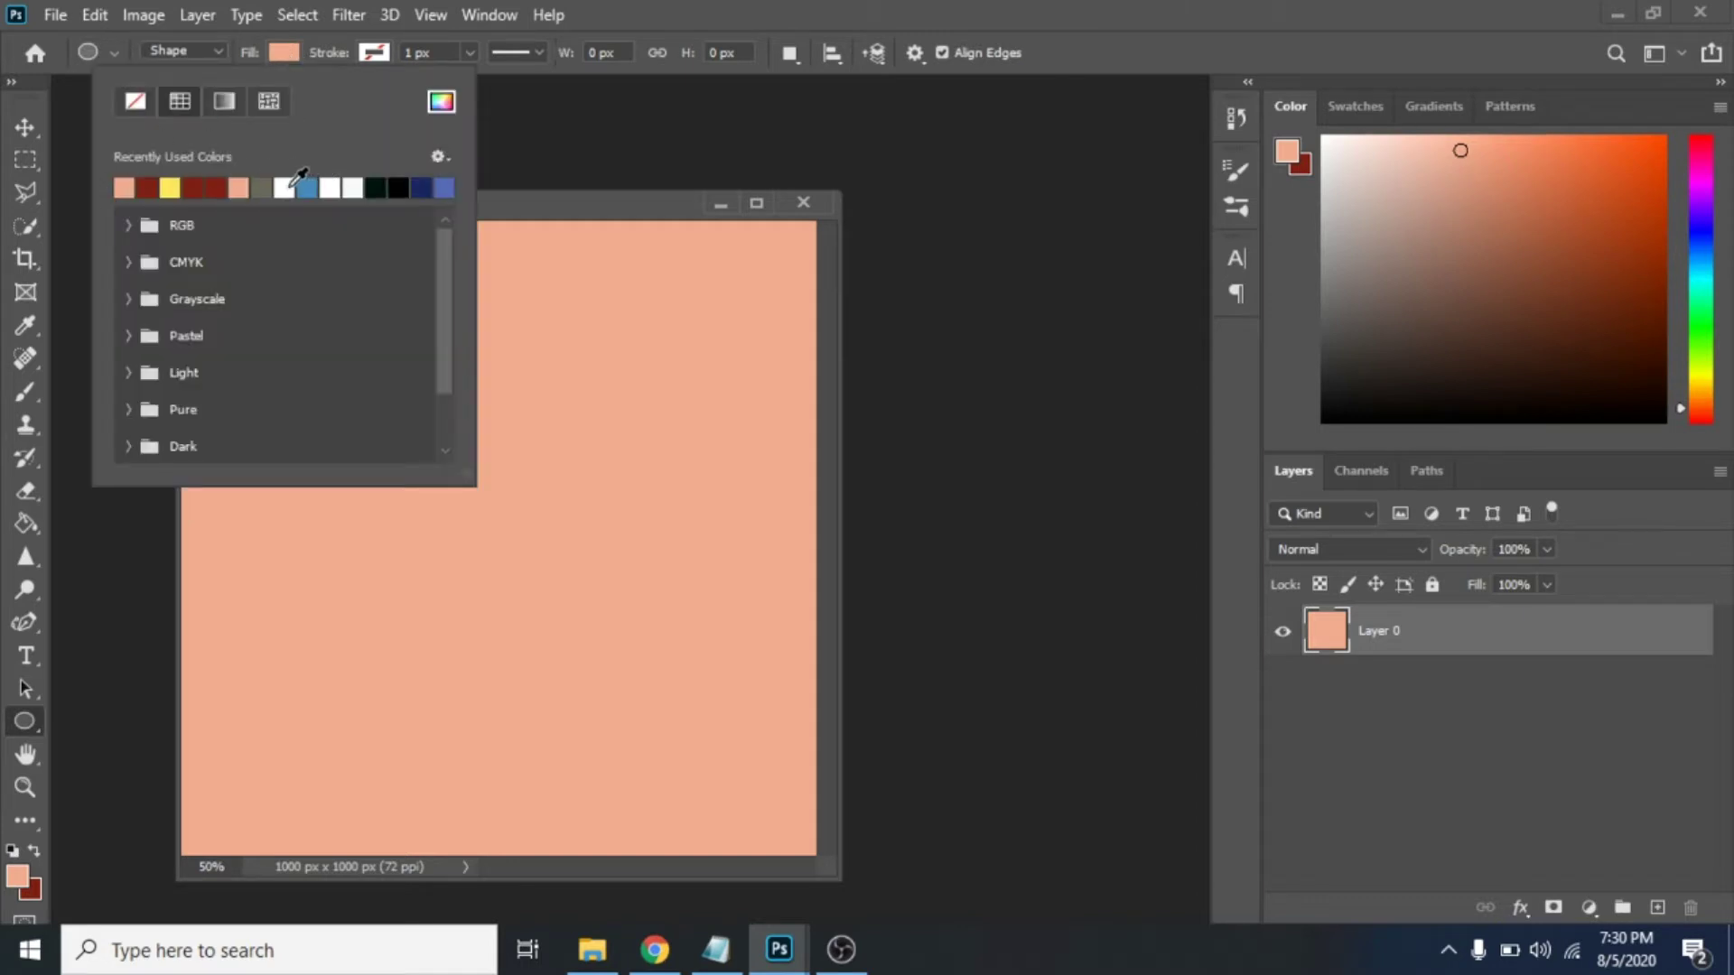
double_click(283, 187)
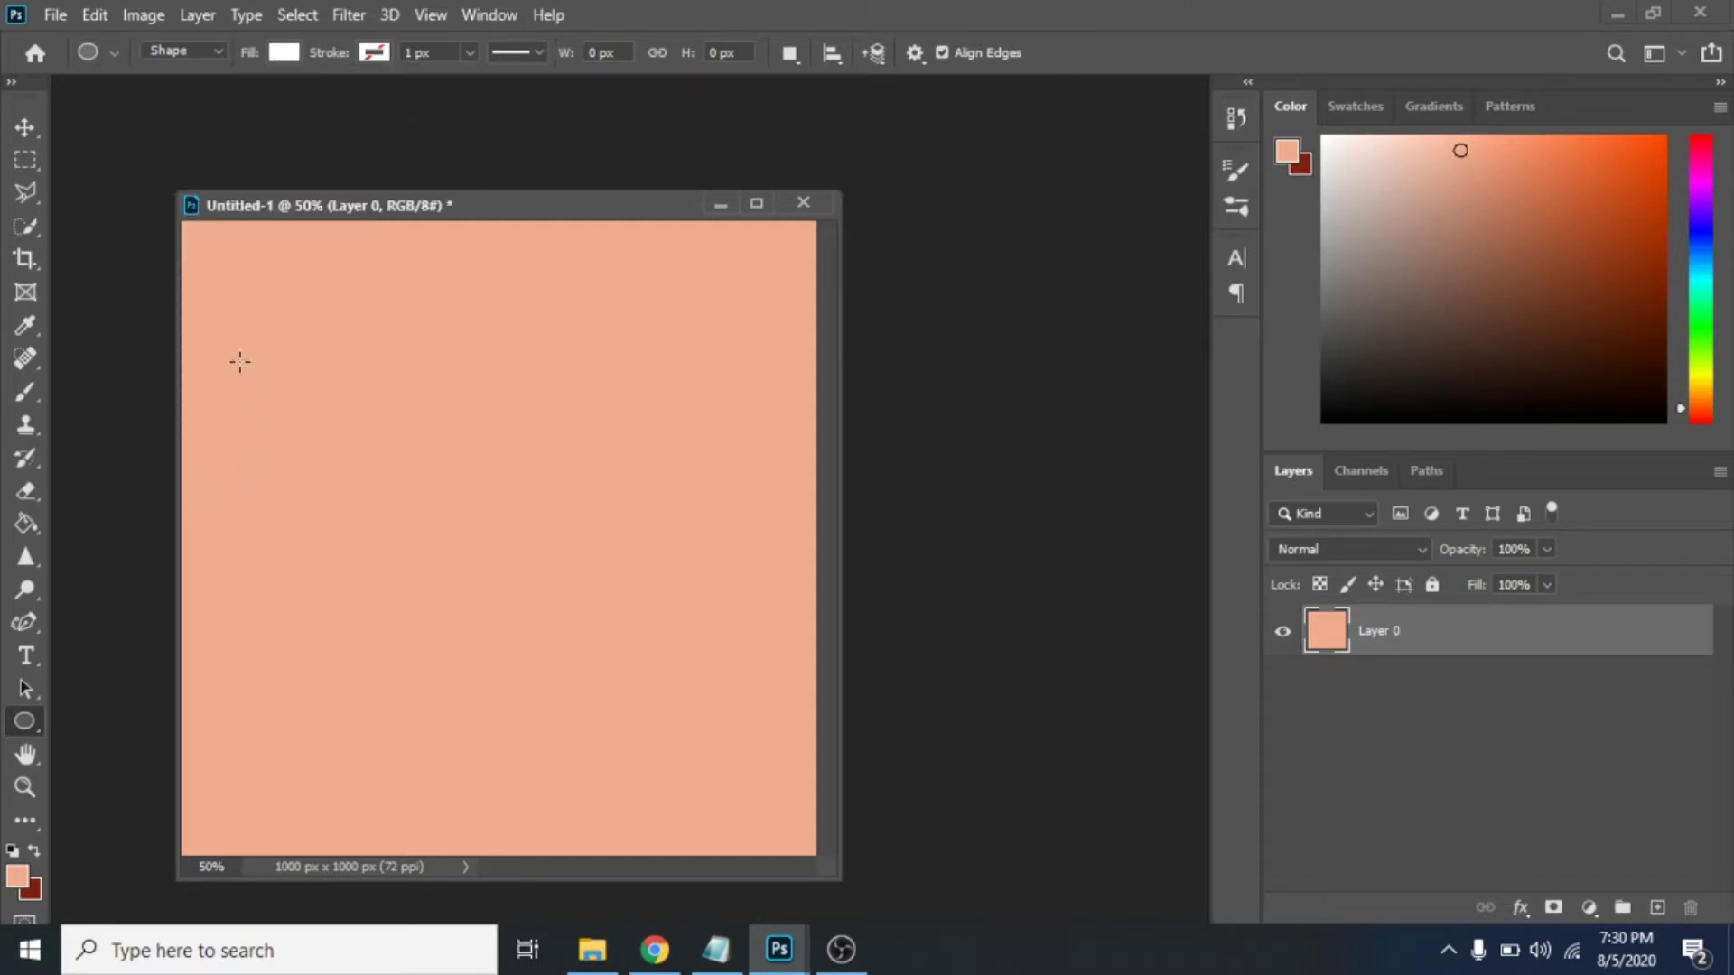
drag(247, 297, 343, 413)
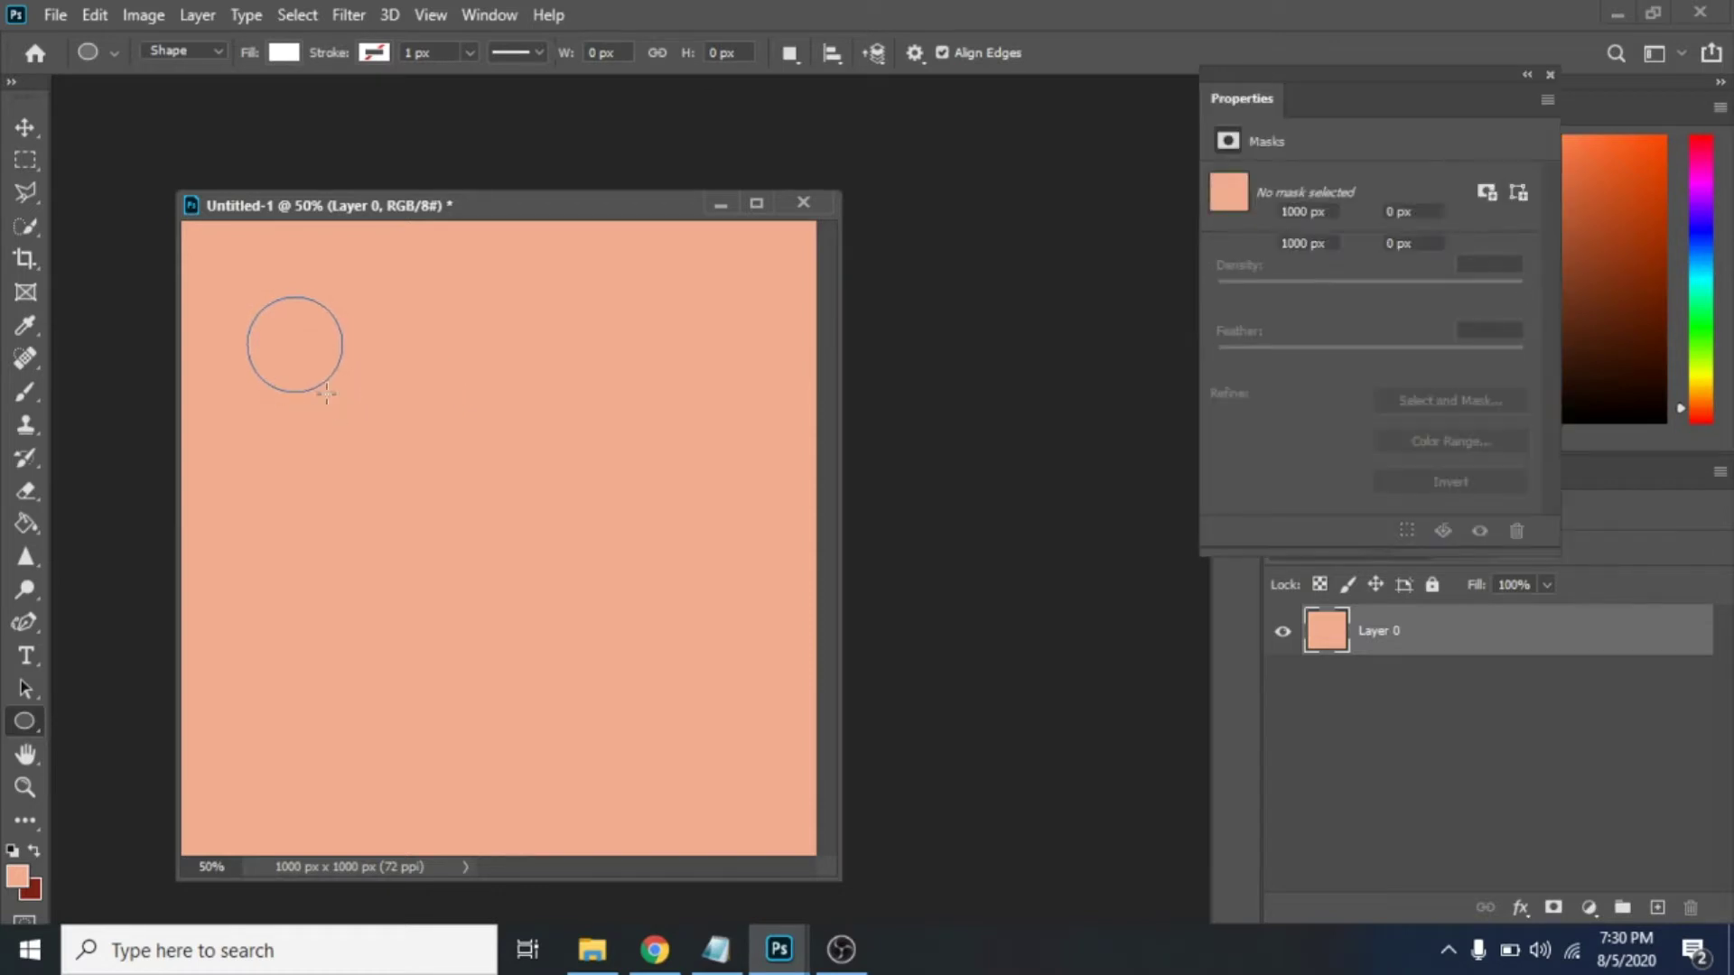
Move the circle and scatter Ctrl+J copies along the bottom and edges of the canvas.
click(23, 129)
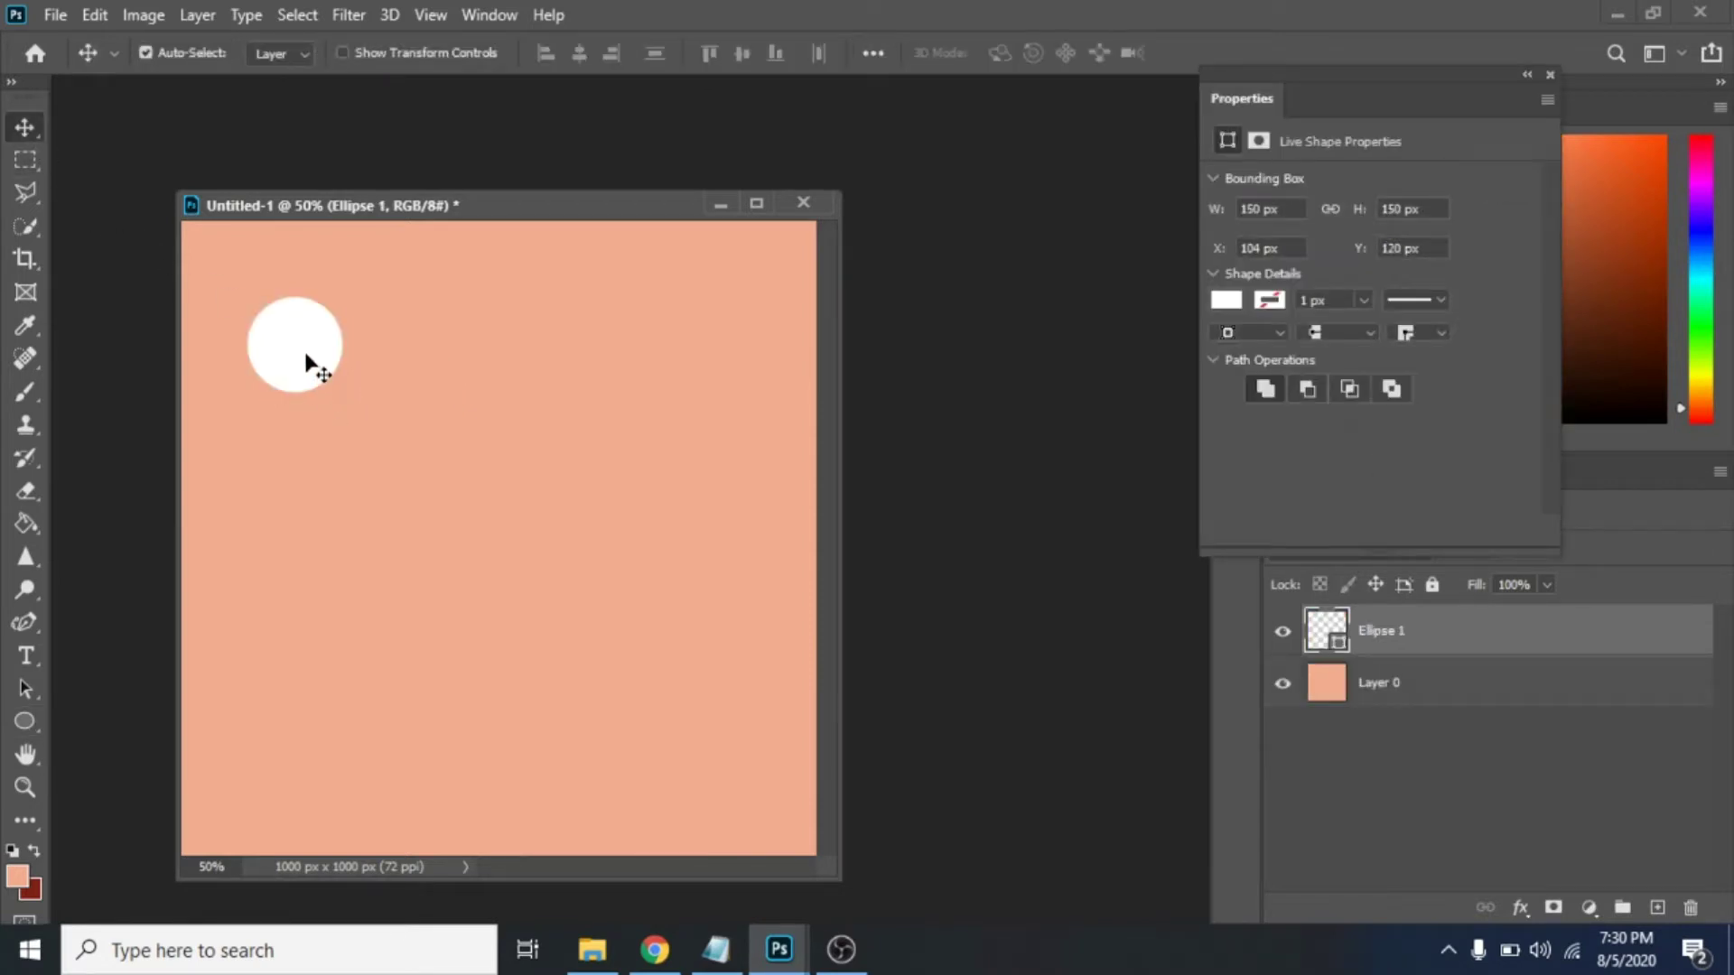
drag(306, 364, 211, 856)
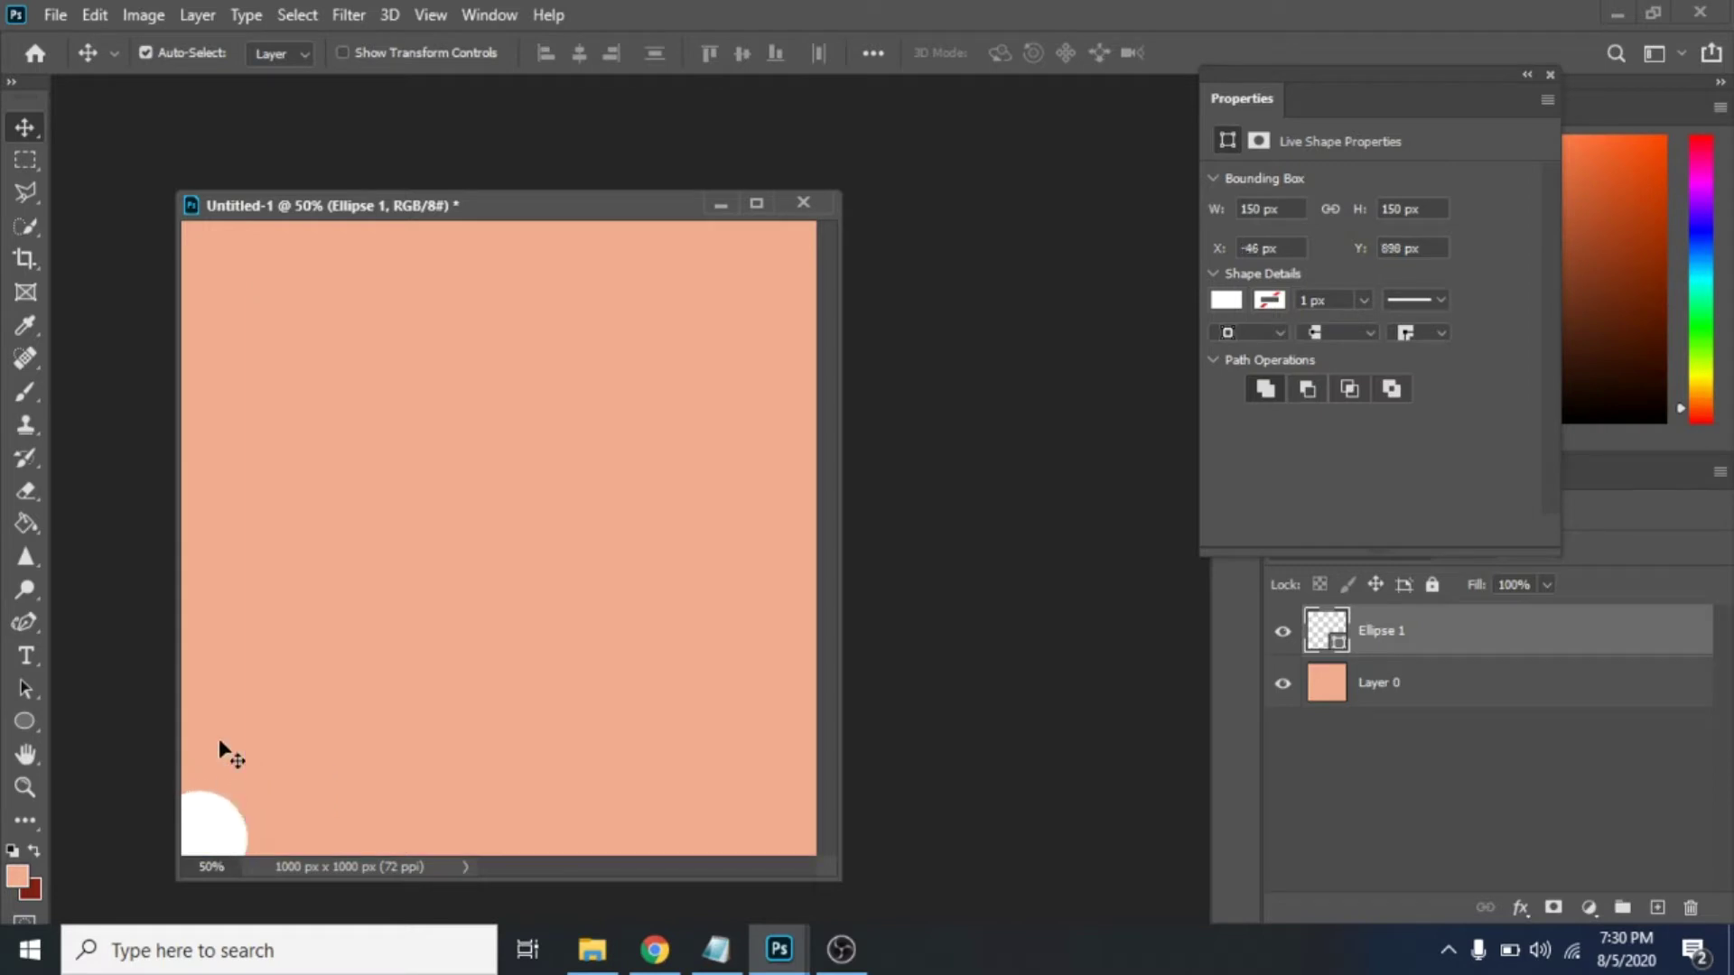
key(ctrl+j)
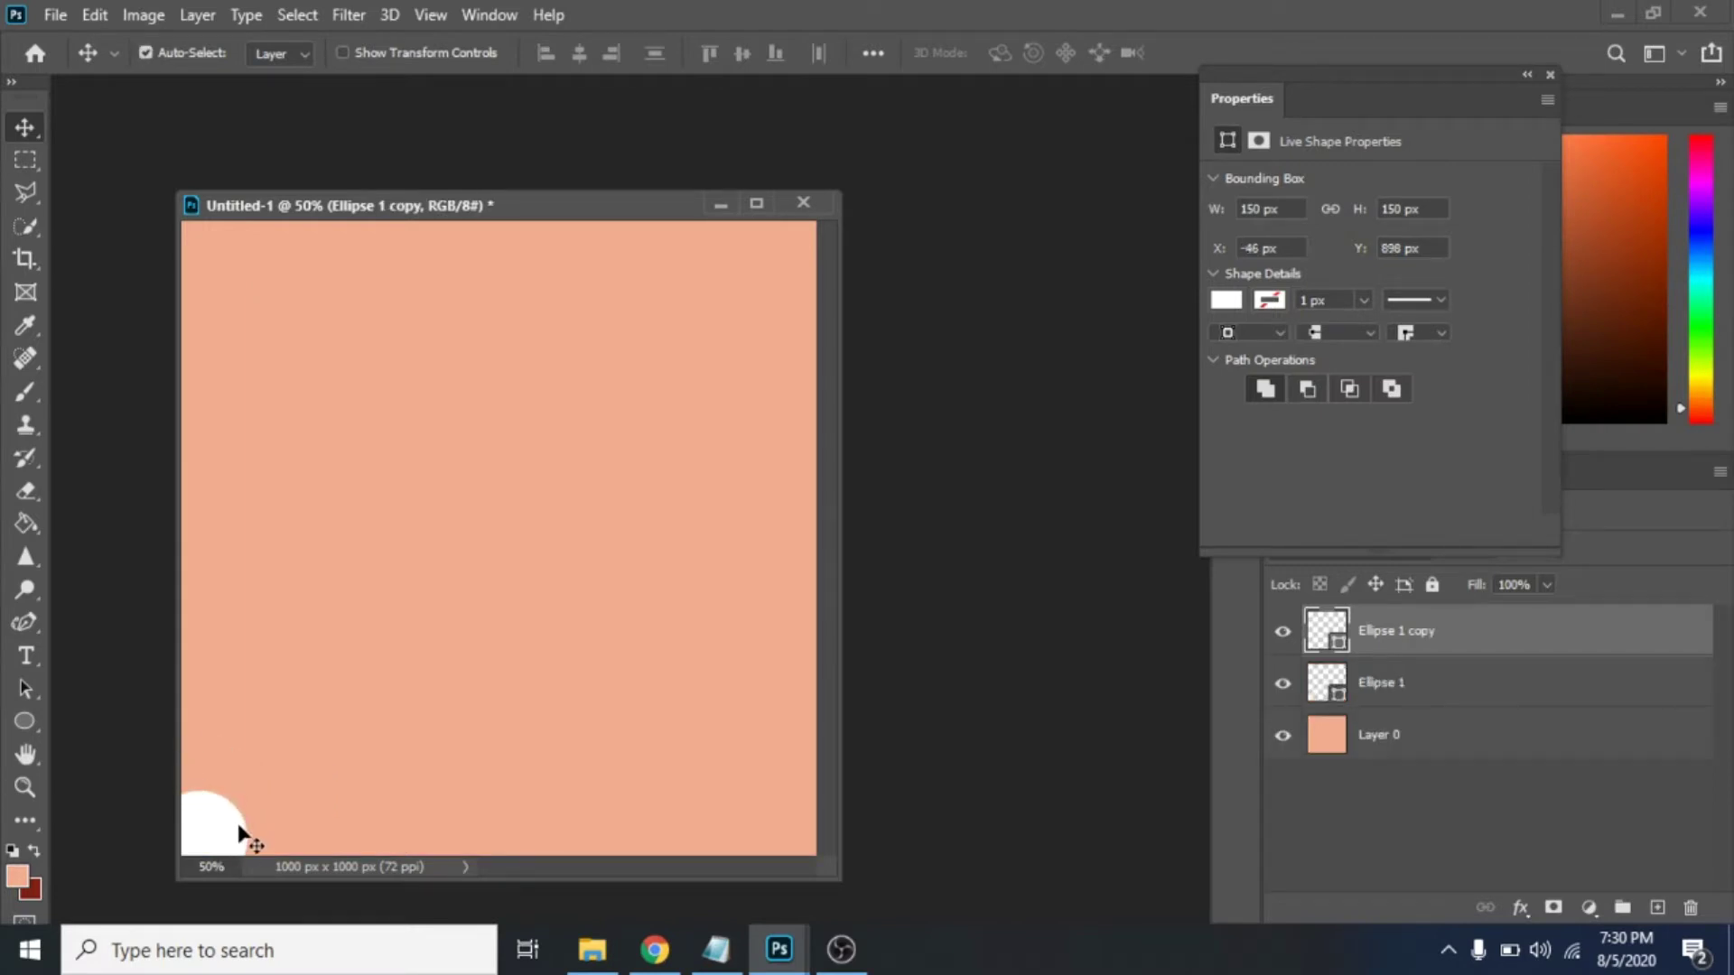
mouse_move(239, 826)
mouse_down()
mouse_move(444, 745)
mouse_move(291, 542)
mouse_move(339, 262)
mouse_move(782, 351)
mouse_move(761, 359)
mouse_move(716, 863)
mouse_up()
key(ctrl+j)
key(ctrl+j)
key(ctrl+j)
key(ctrl+j)
mouse_move(840, 880)
mouse_down()
mouse_move(867, 903)
mouse_move(878, 890)
mouse_up()
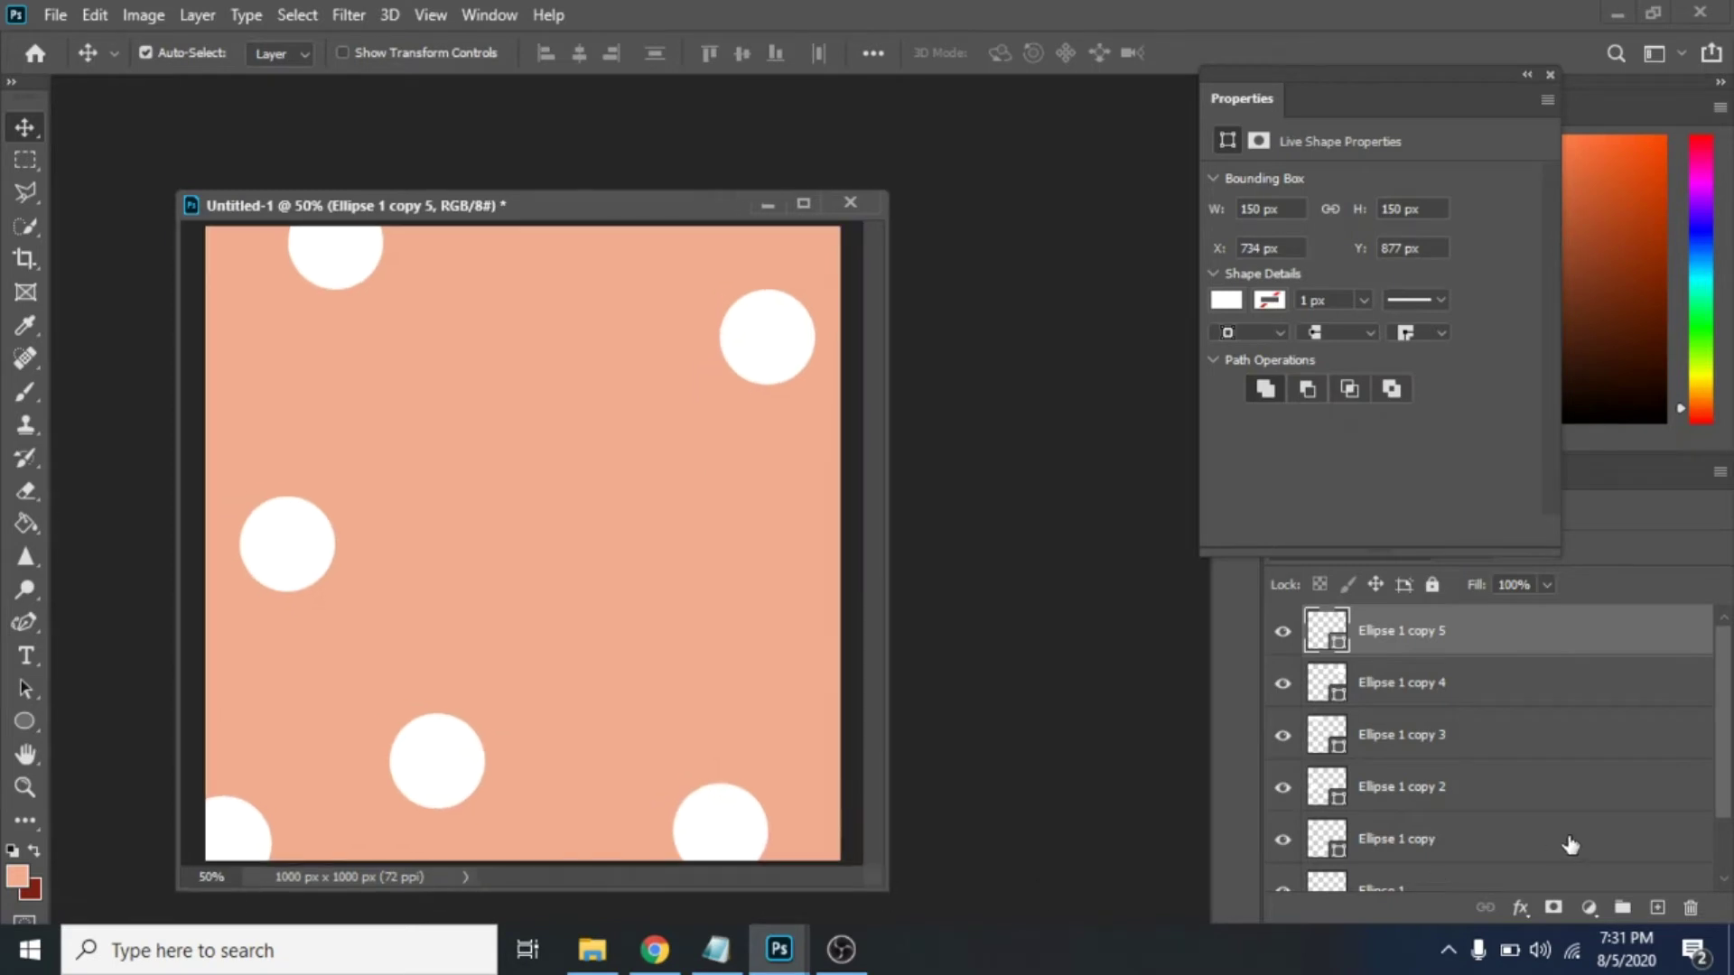
Create a new layer group named 'background'.
click(1622, 910)
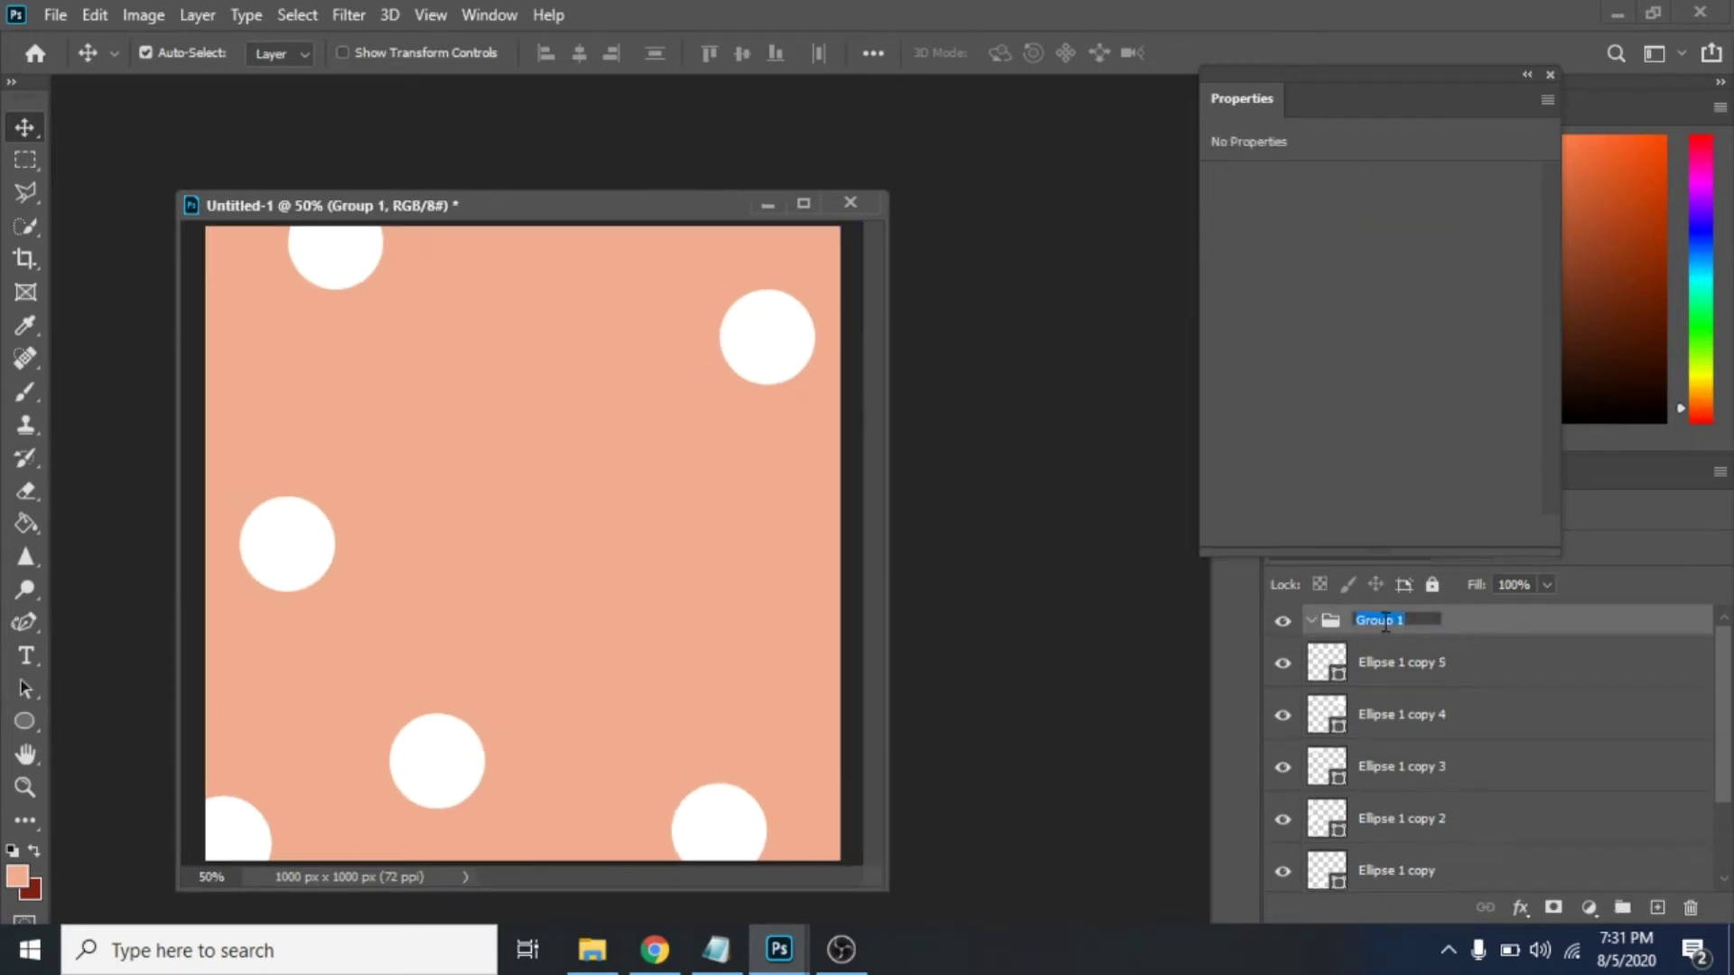
text(background)
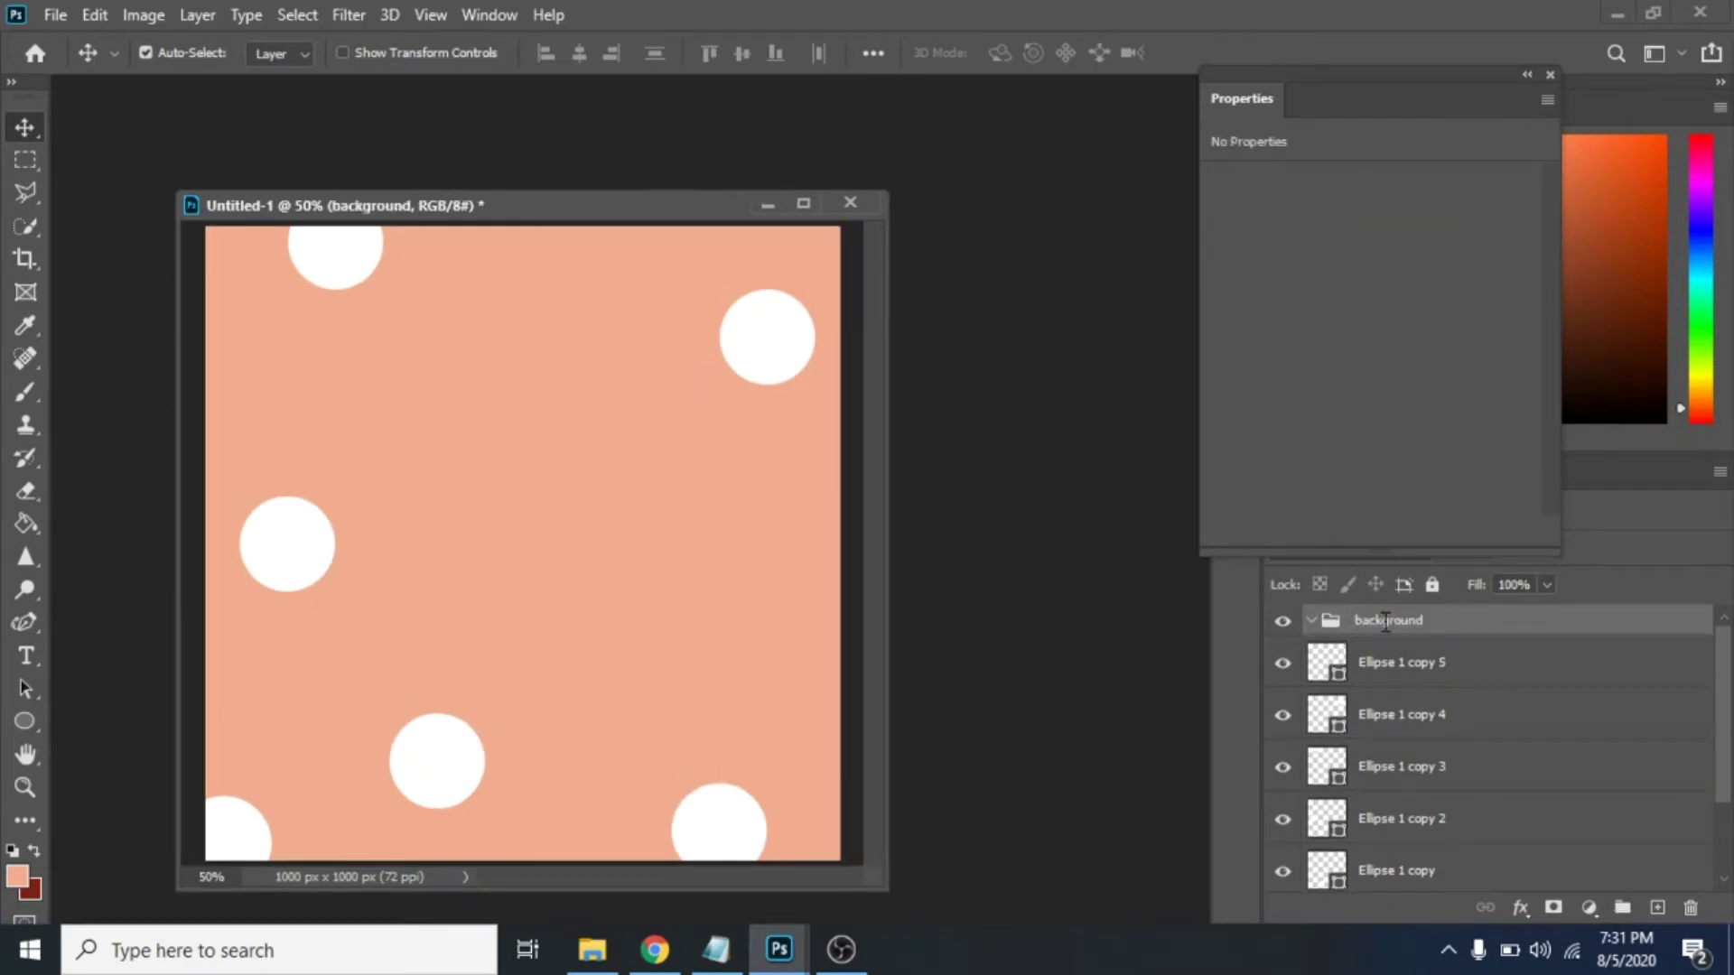
click(1408, 818)
key(m)
Move all the Ellipse circle layers into the background group.
ctrl+click(1413, 668)
ctrl+click(1400, 716)
ctrl+click(1449, 781)
scroll(1435, 794, down, 1)
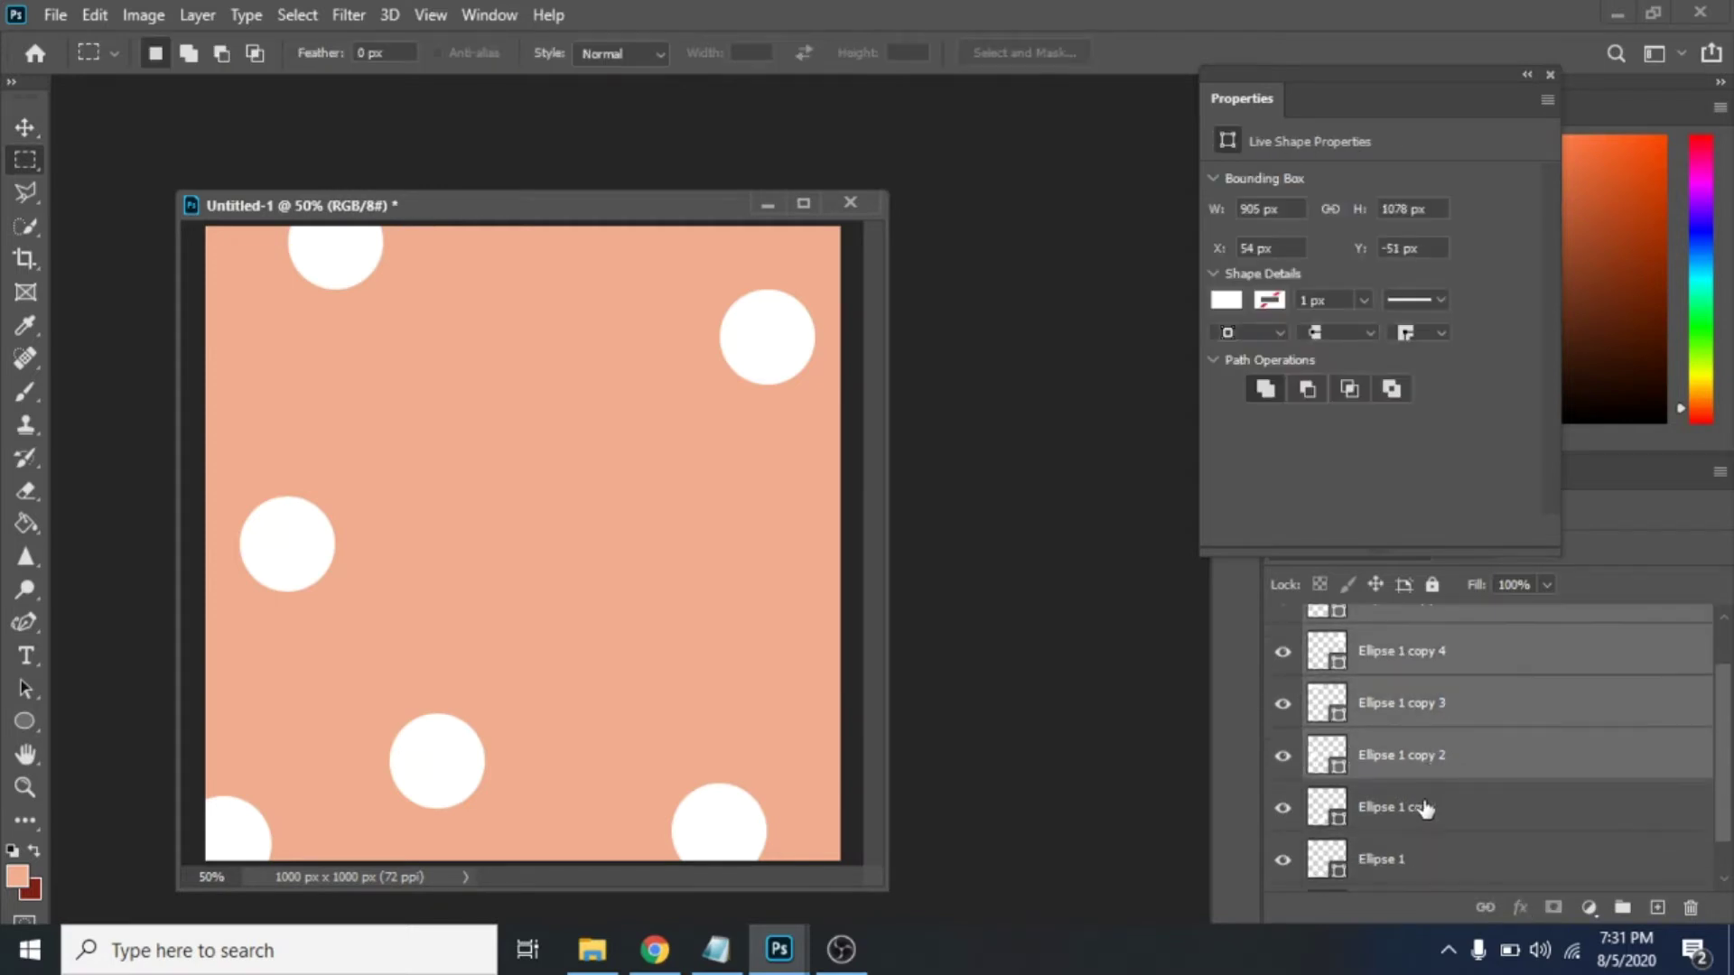
ctrl+click(1408, 817)
ctrl+click(1406, 843)
drag(1406, 842, 1334, 632)
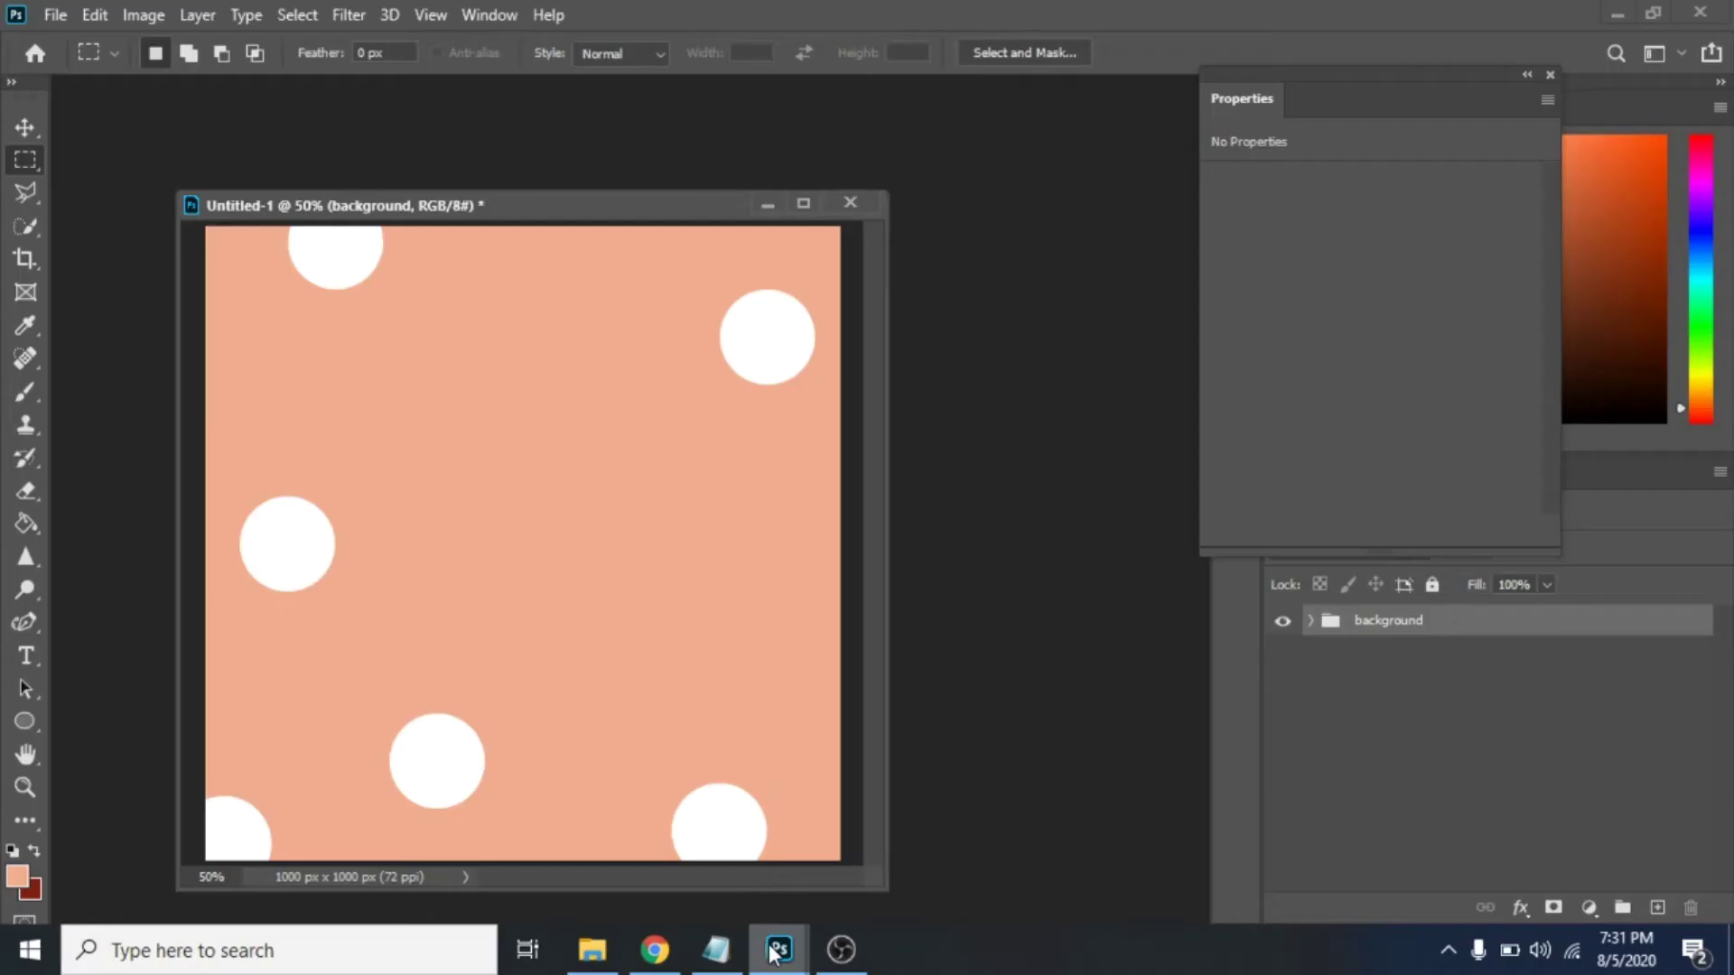
click(854, 863)
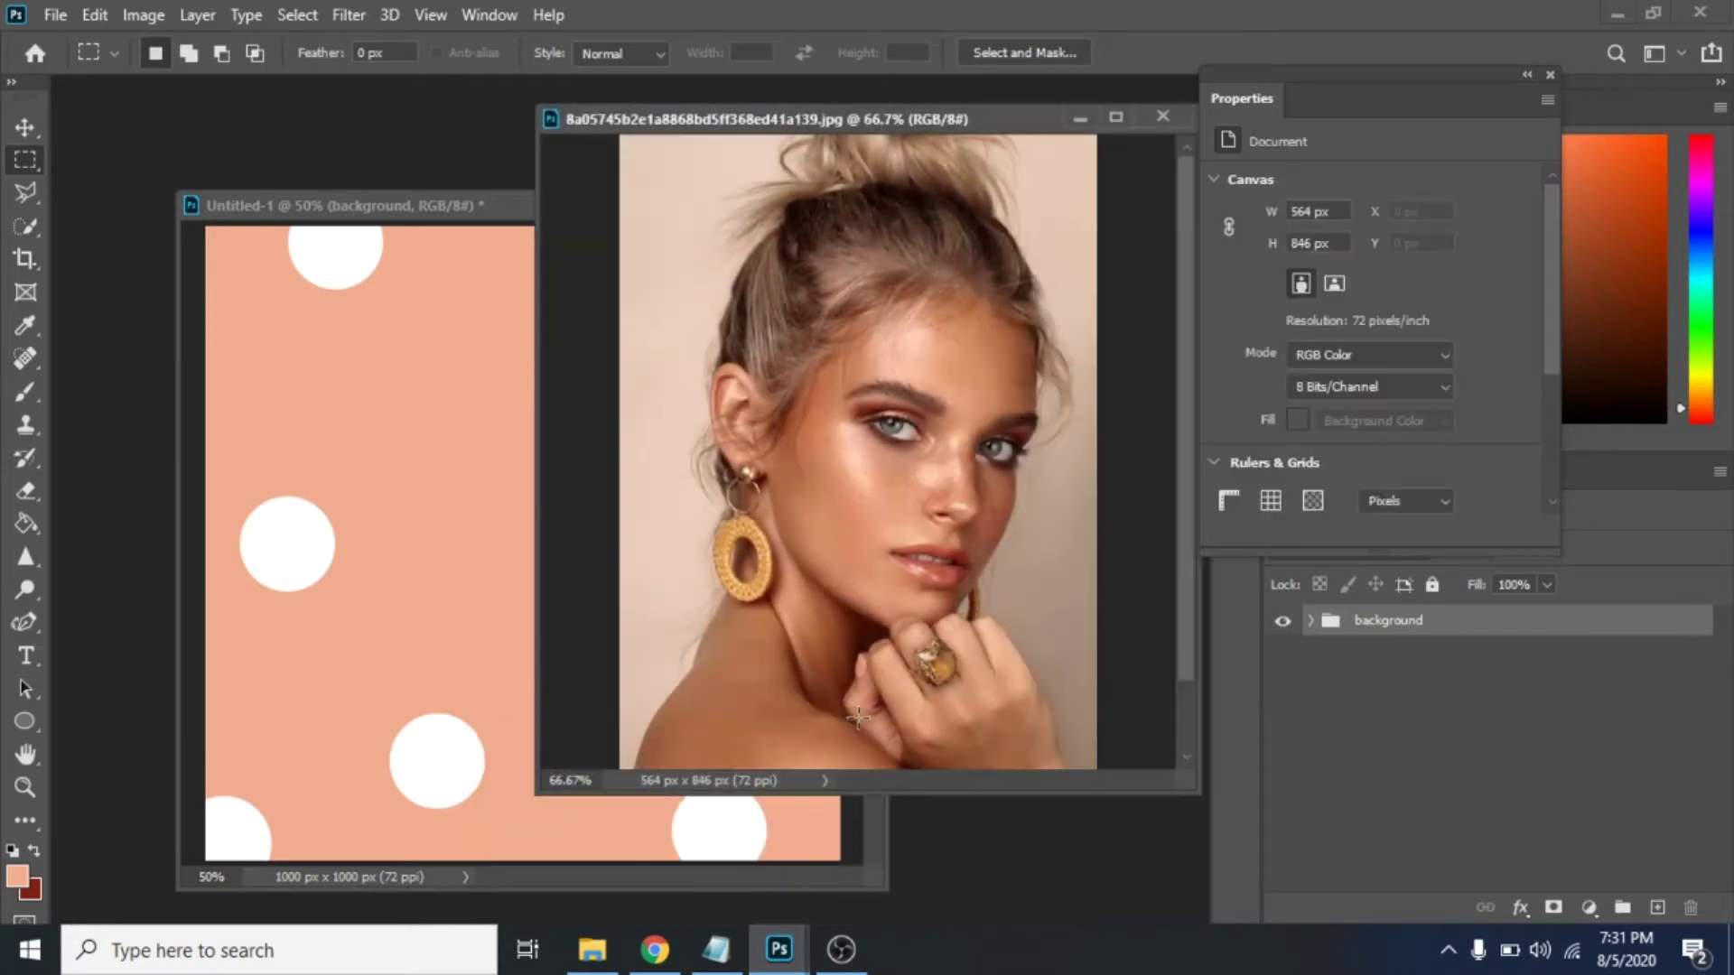
Drag the portrait in as Layer 1, scale it proportionally to 70% and centre it.
click(36, 128)
mouse_move(873, 420)
mouse_down()
mouse_move(495, 506)
mouse_move(554, 506)
mouse_up()
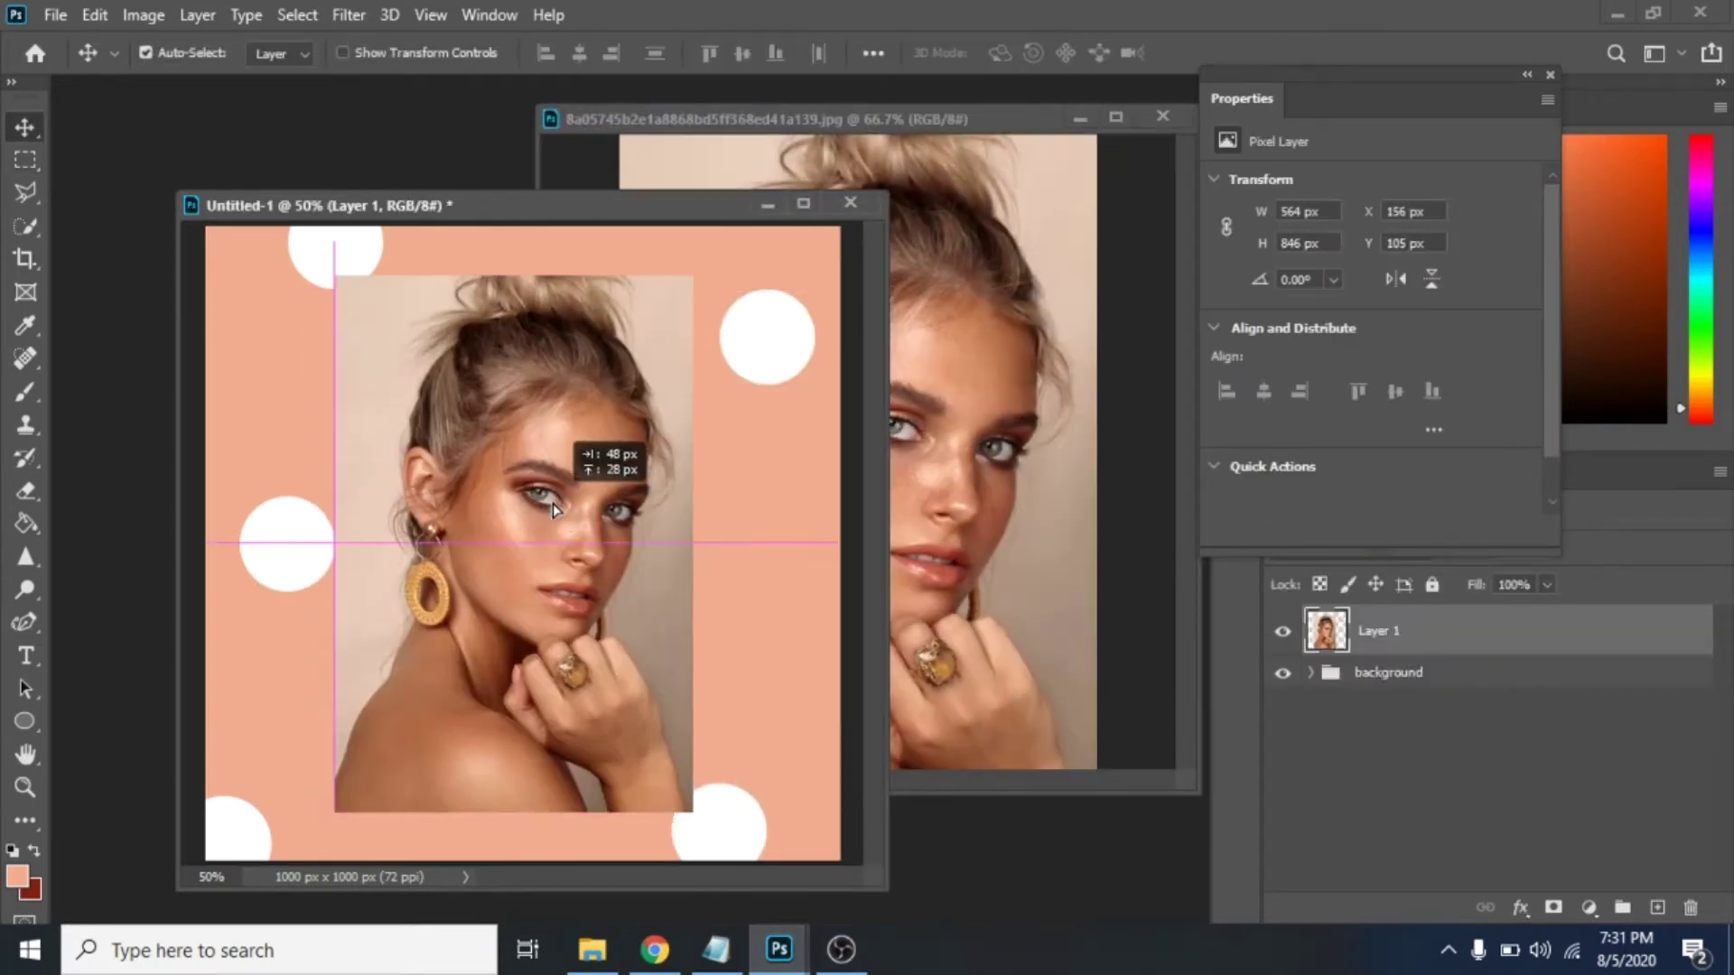
key(ctrl+t)
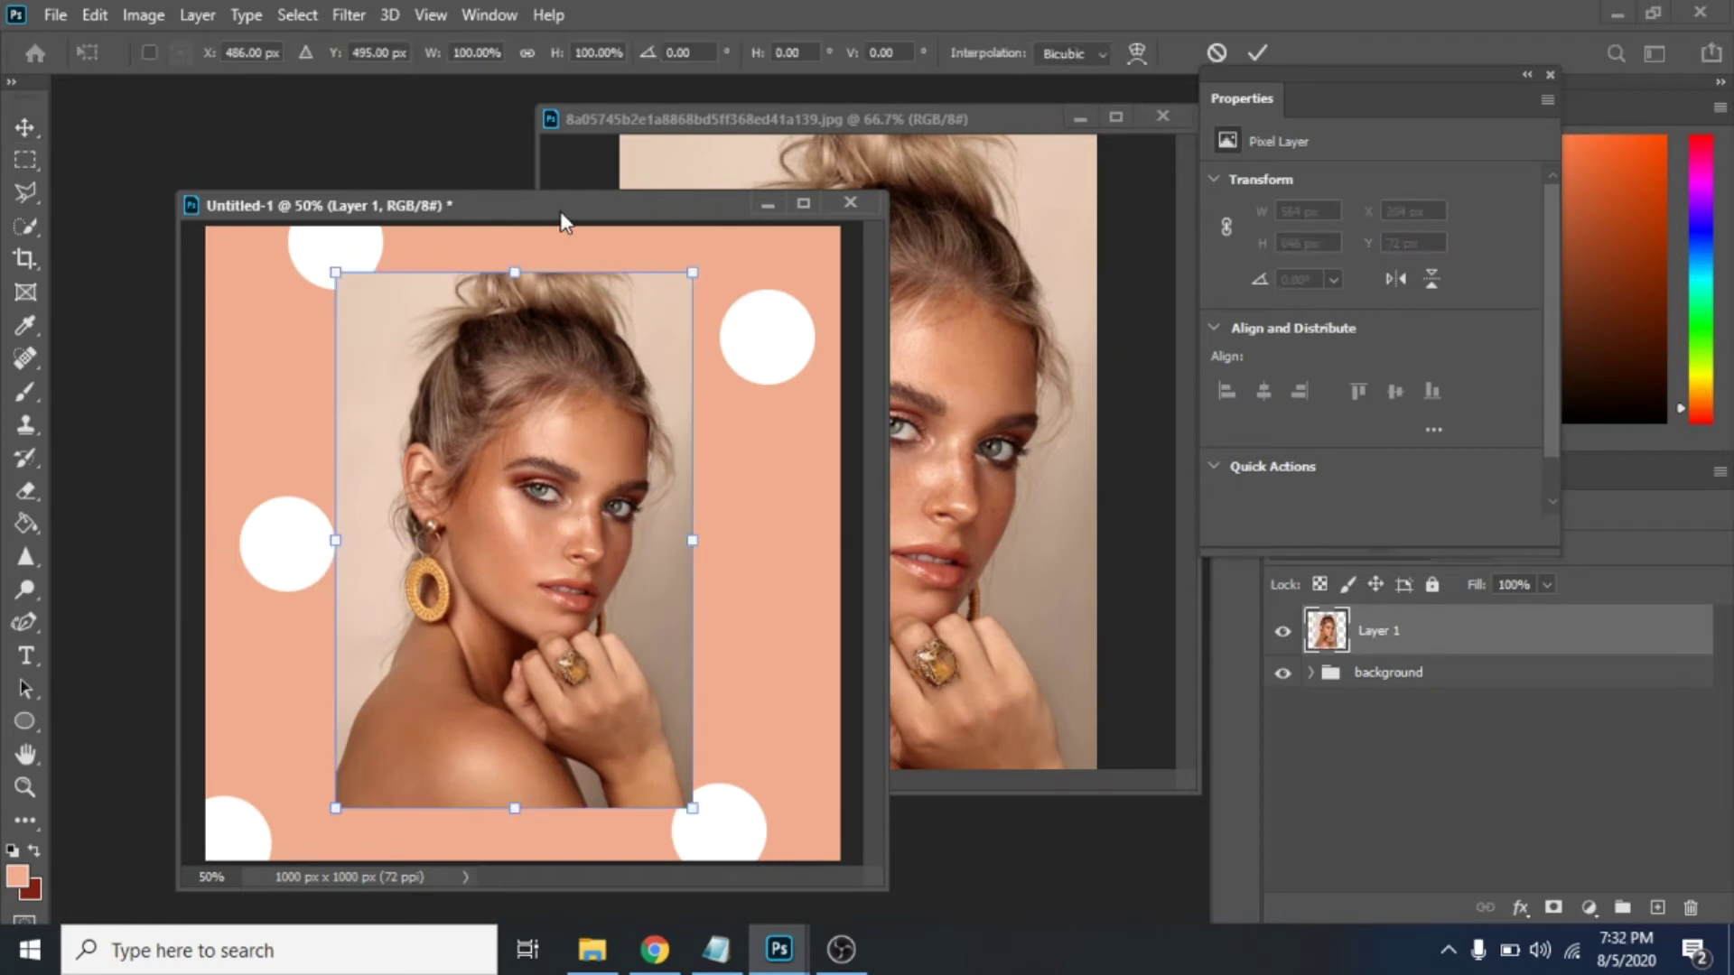
double_click(578, 56)
click(524, 53)
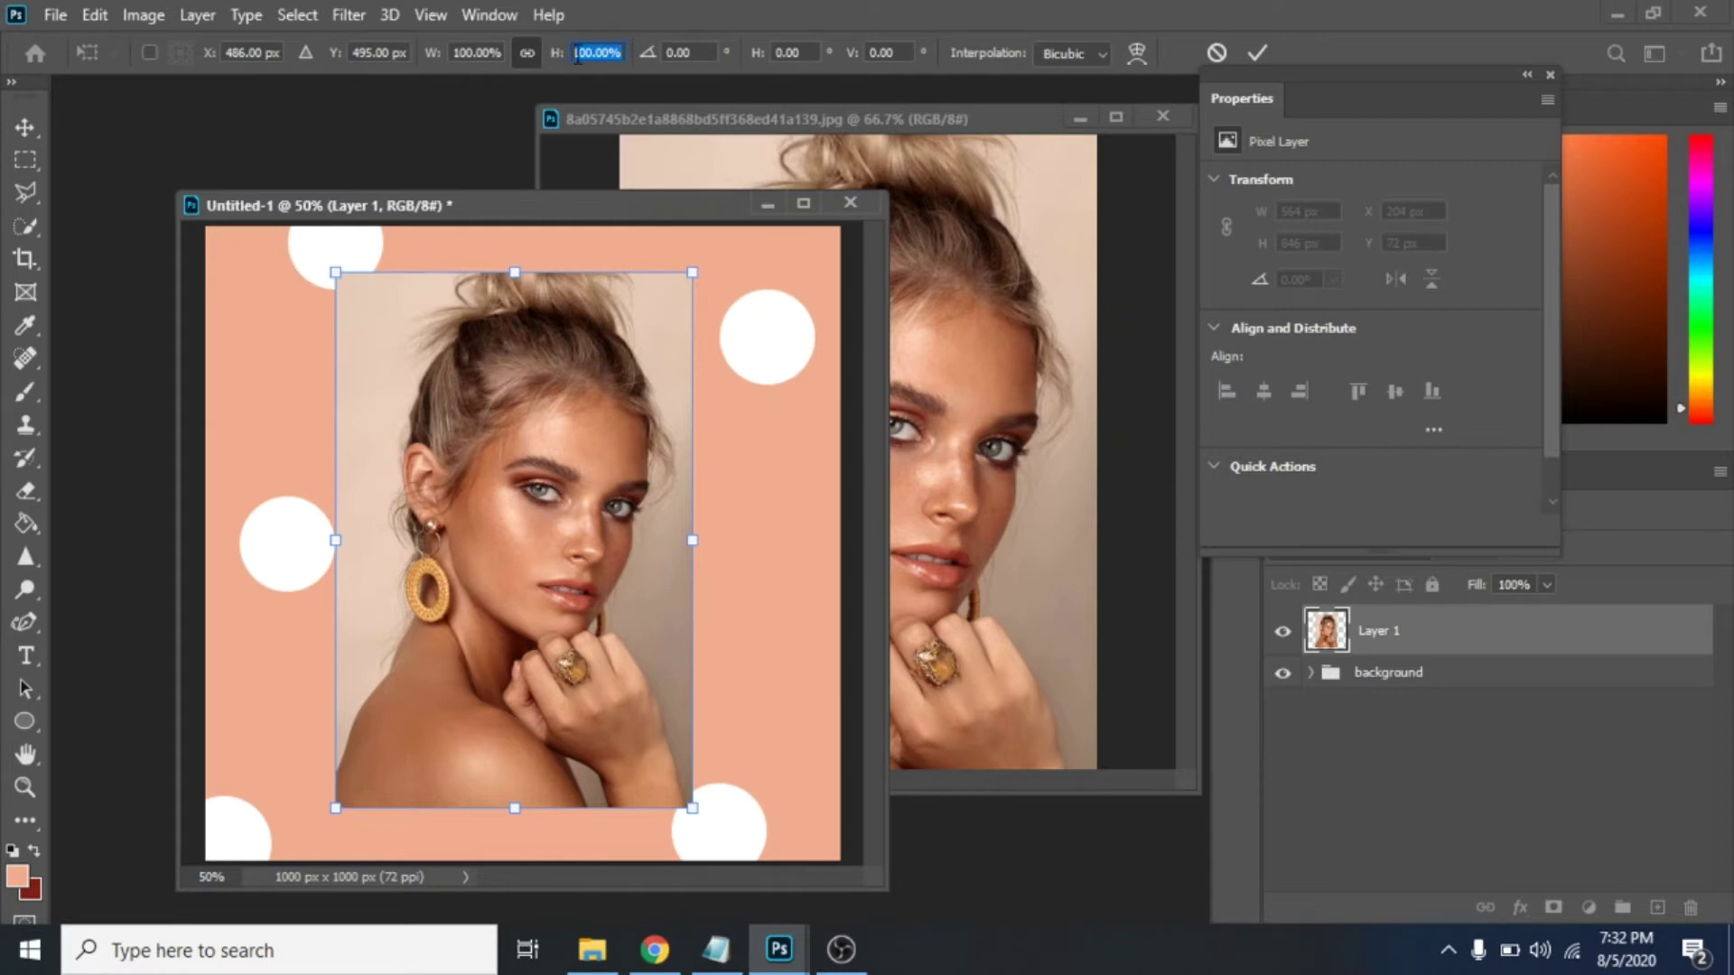
text(7)
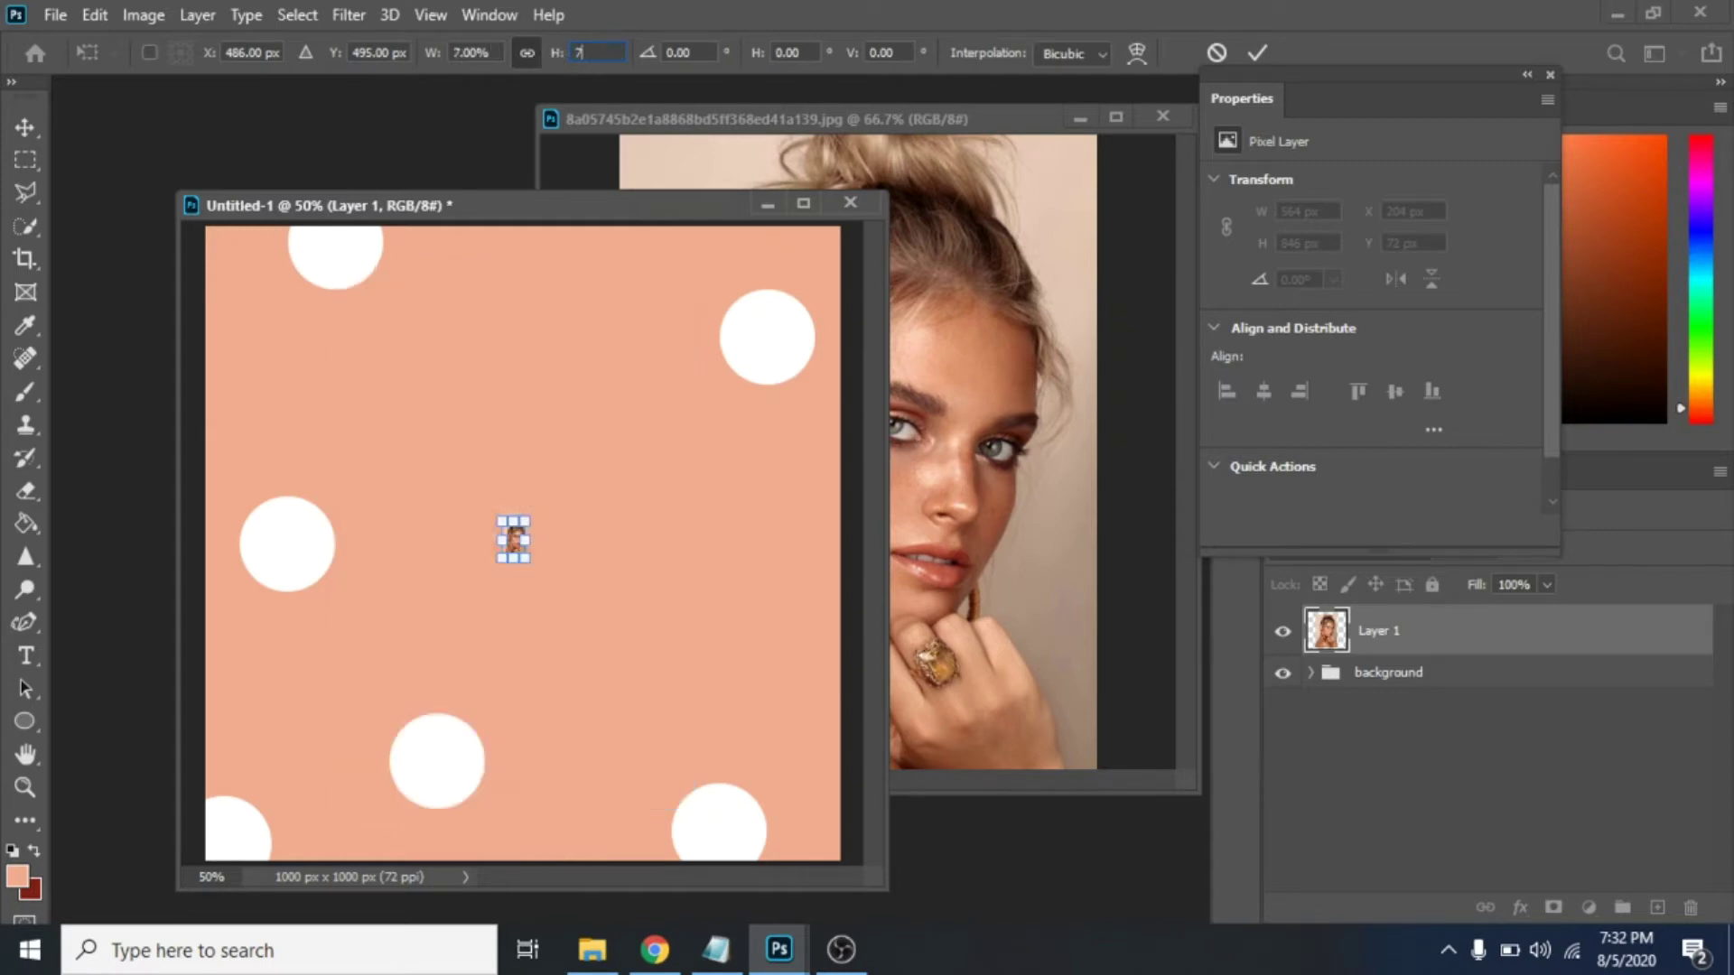
text(0)
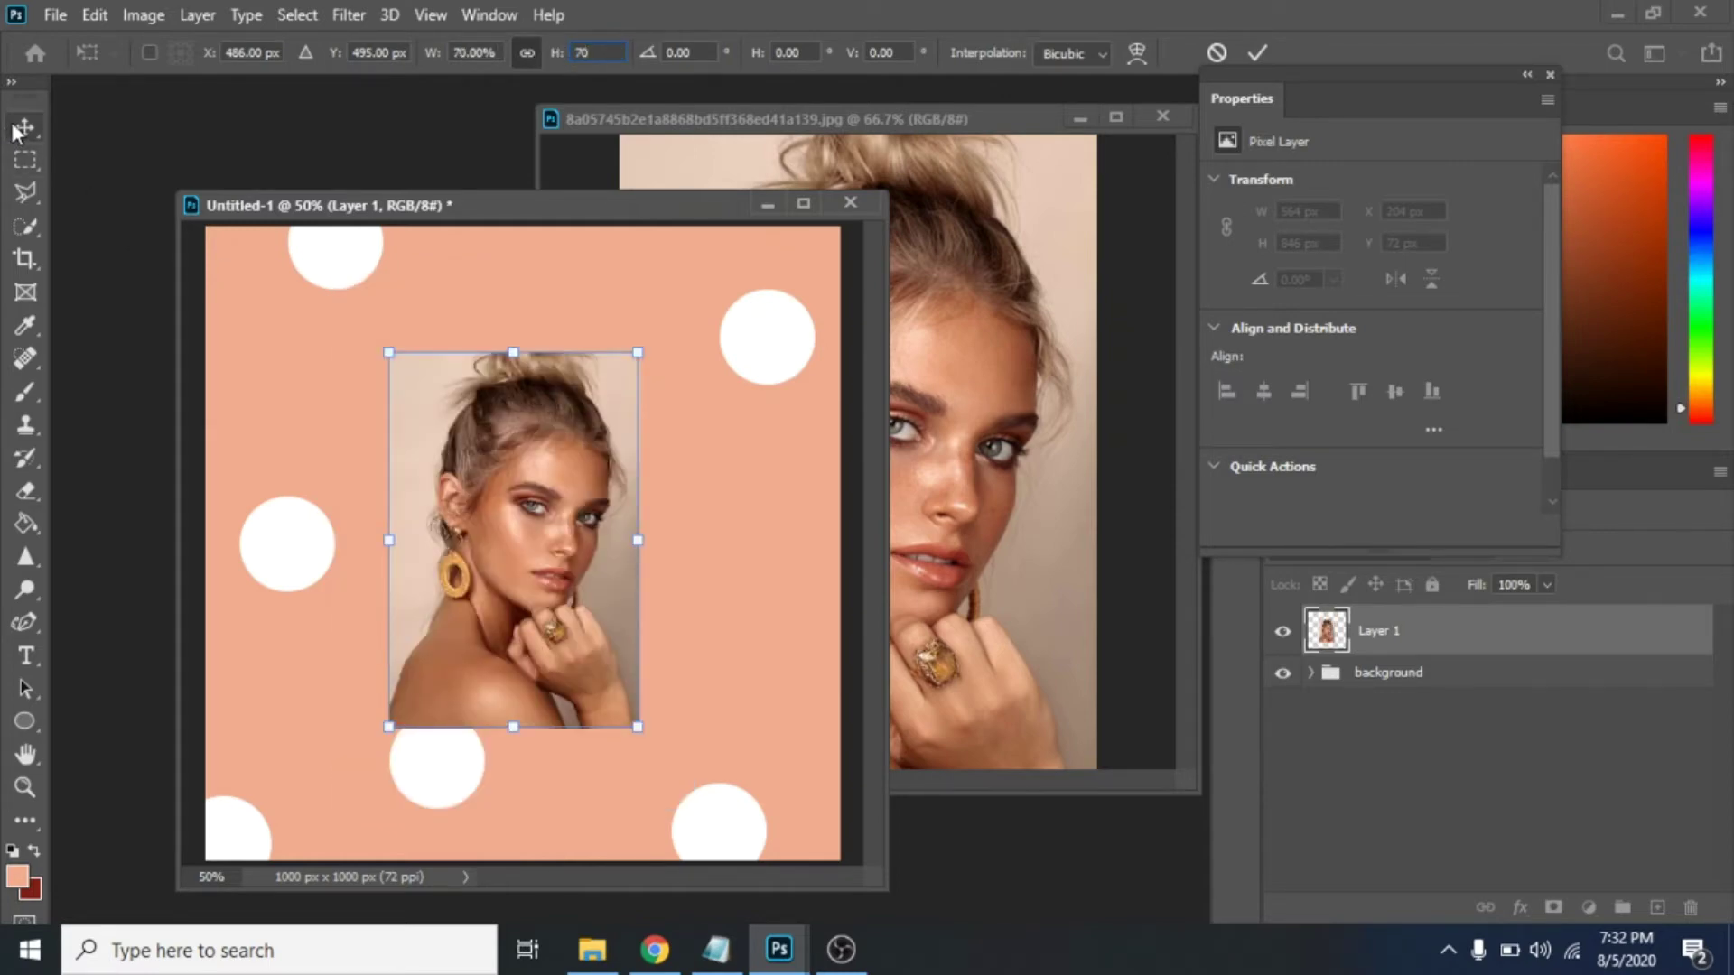
click(16, 134)
mouse_move(534, 542)
mouse_down()
mouse_move(566, 527)
mouse_move(545, 521)
mouse_up()
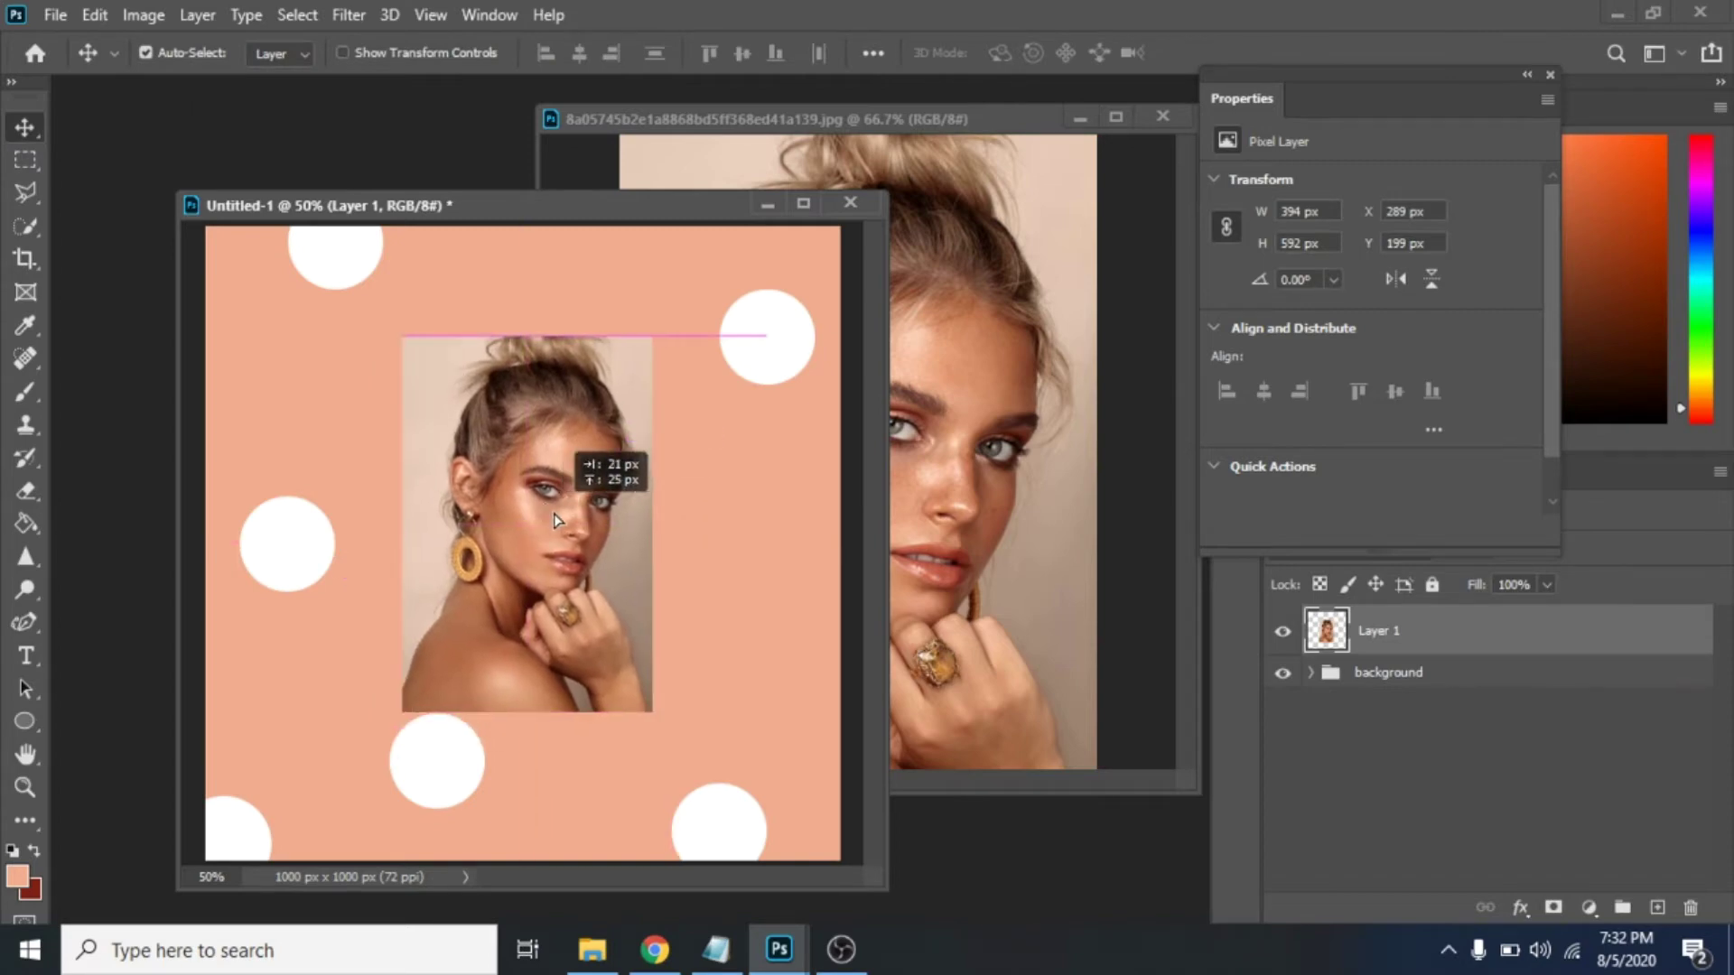
click(1622, 906)
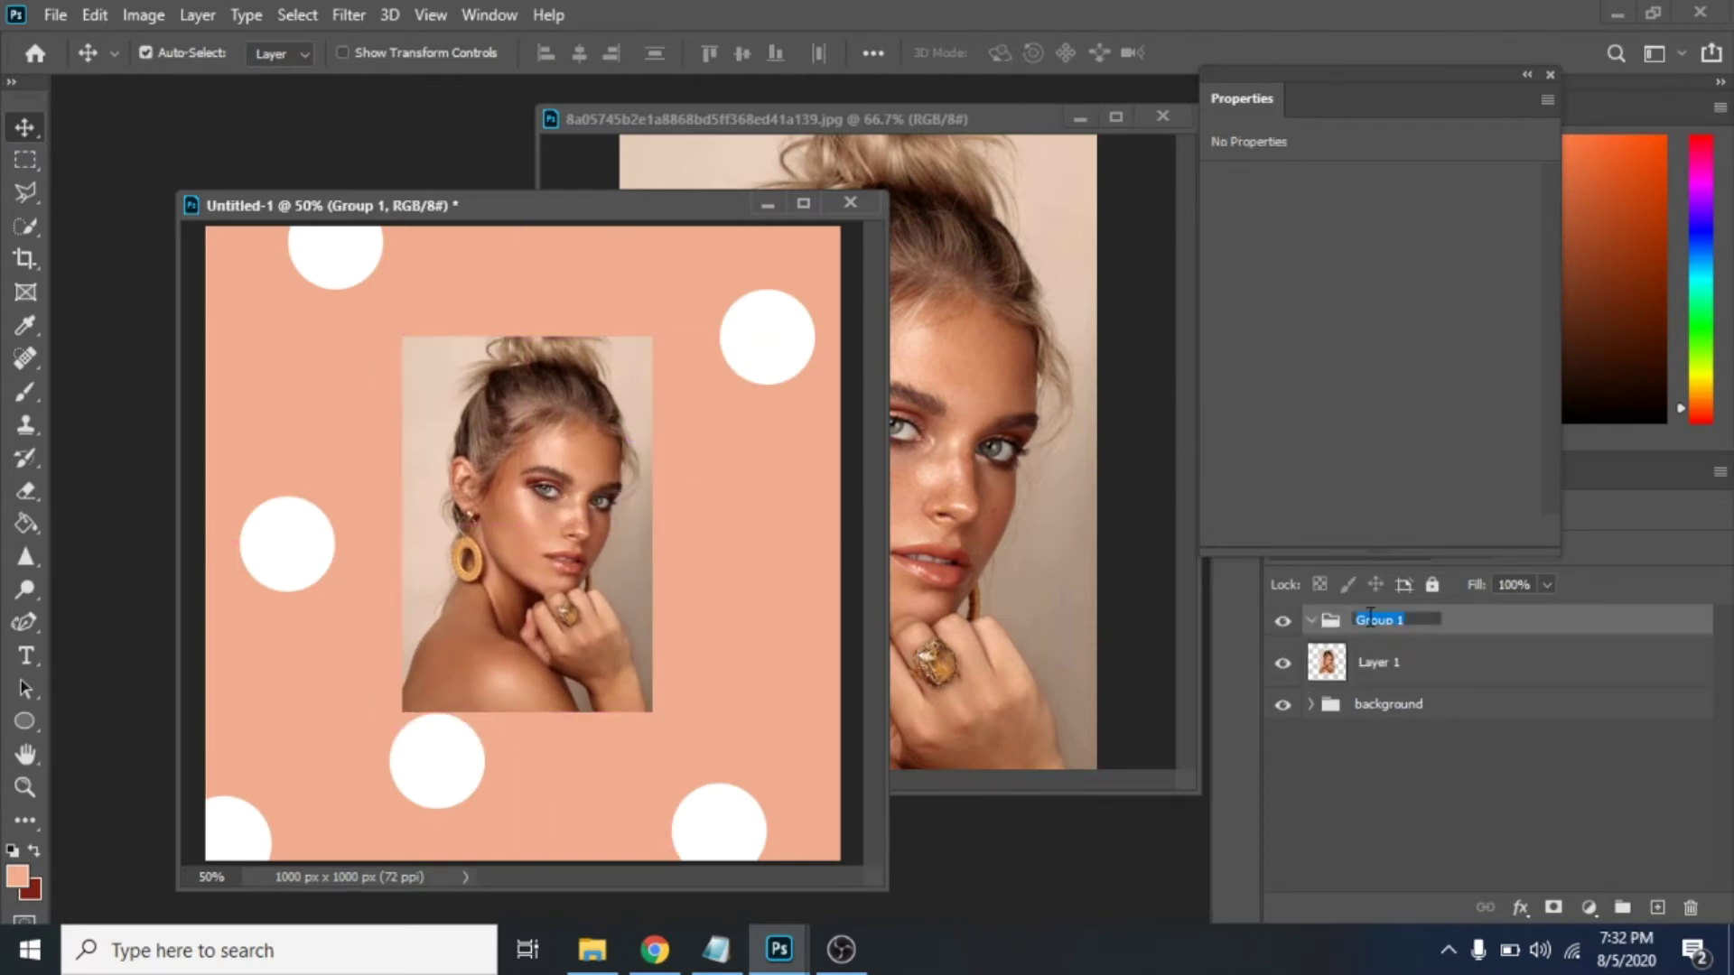
text(photo)
Name the photo group 'photo' with Layer 1 inside, and name the new group 'details'.
key(Return)
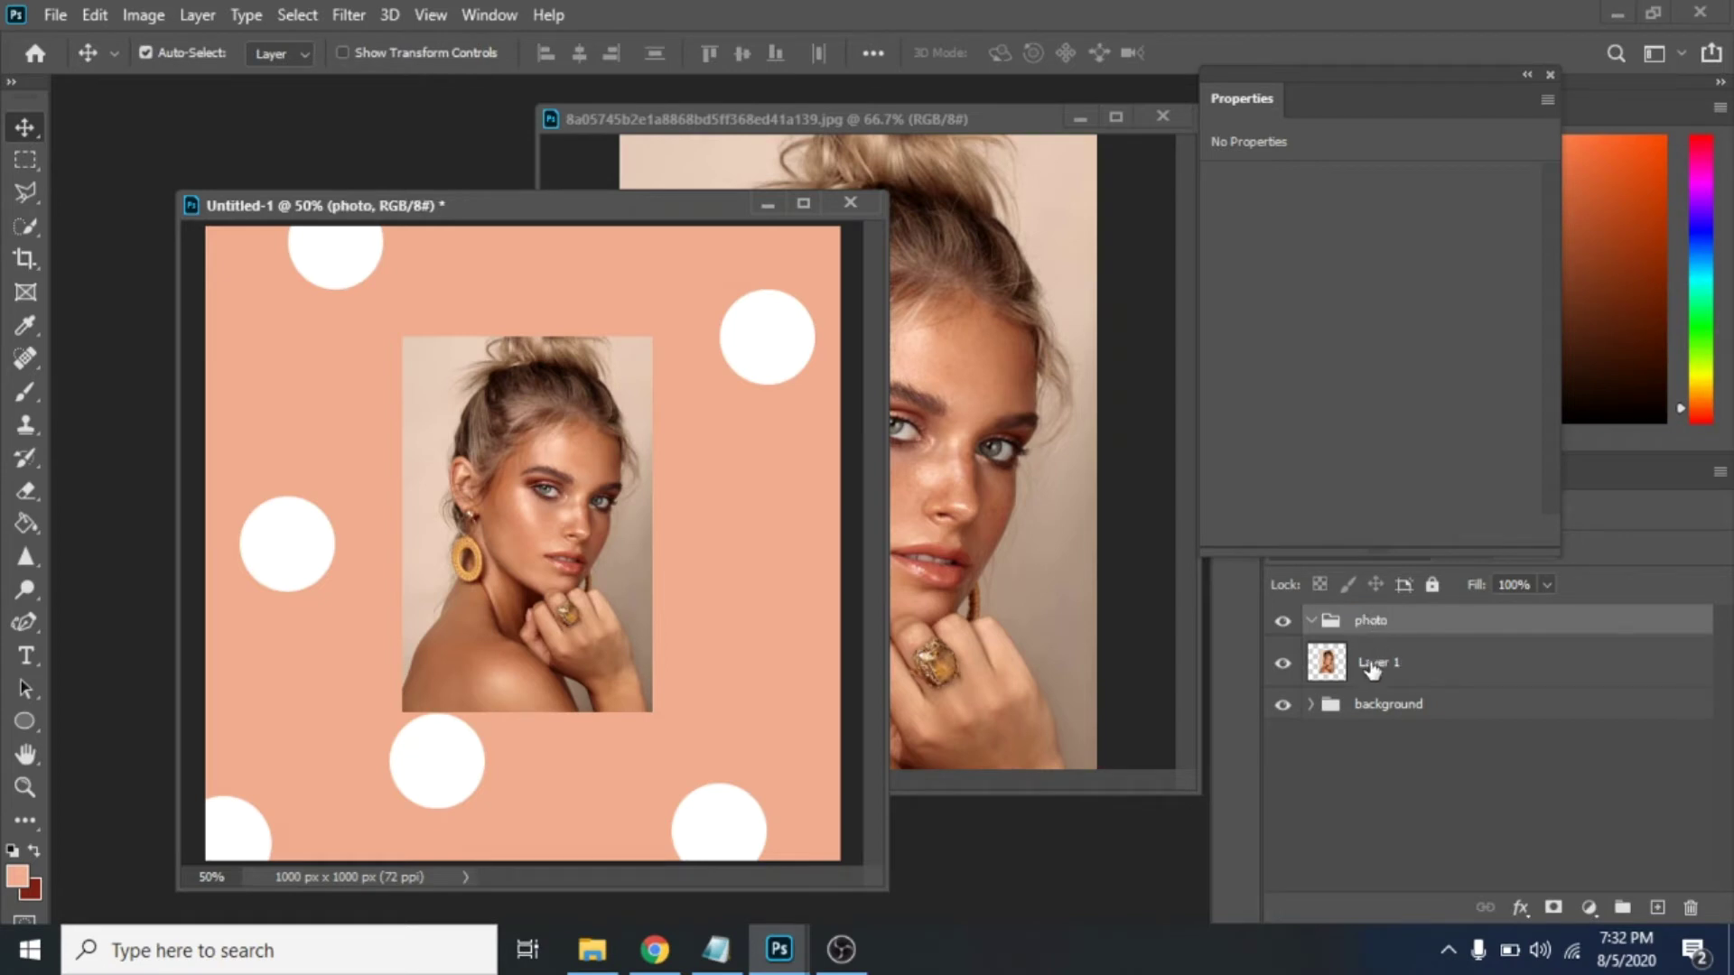
drag(1371, 668, 1317, 643)
click(1309, 621)
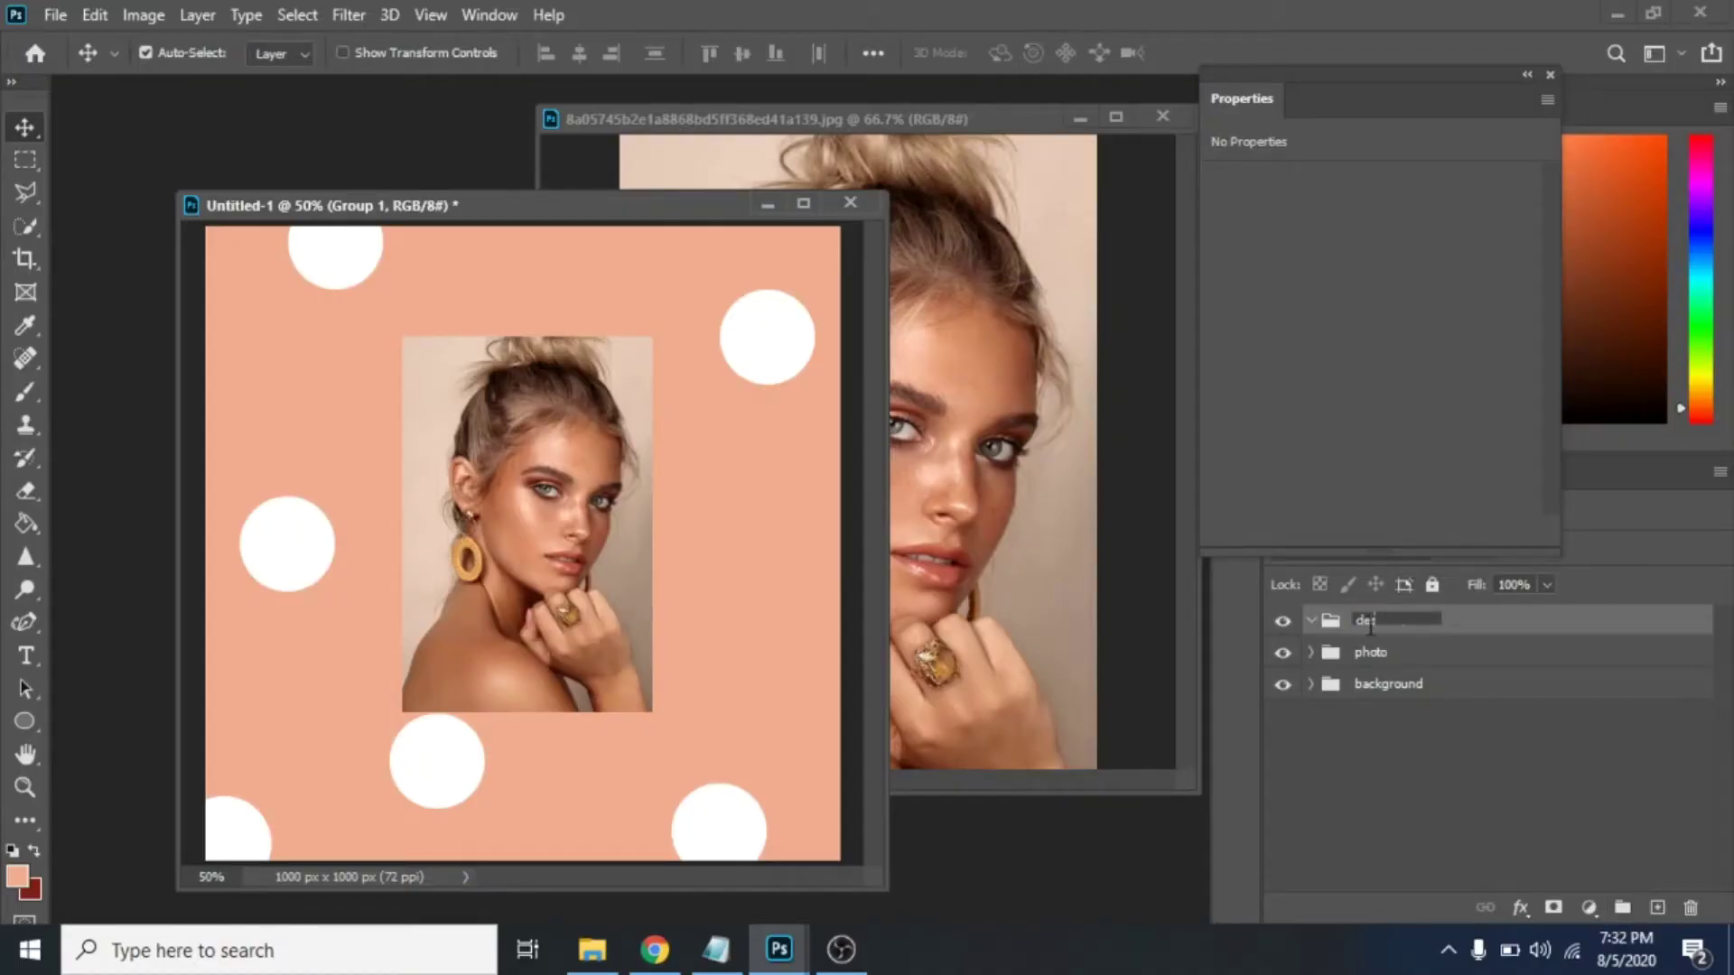
text(tails)
key(Return)
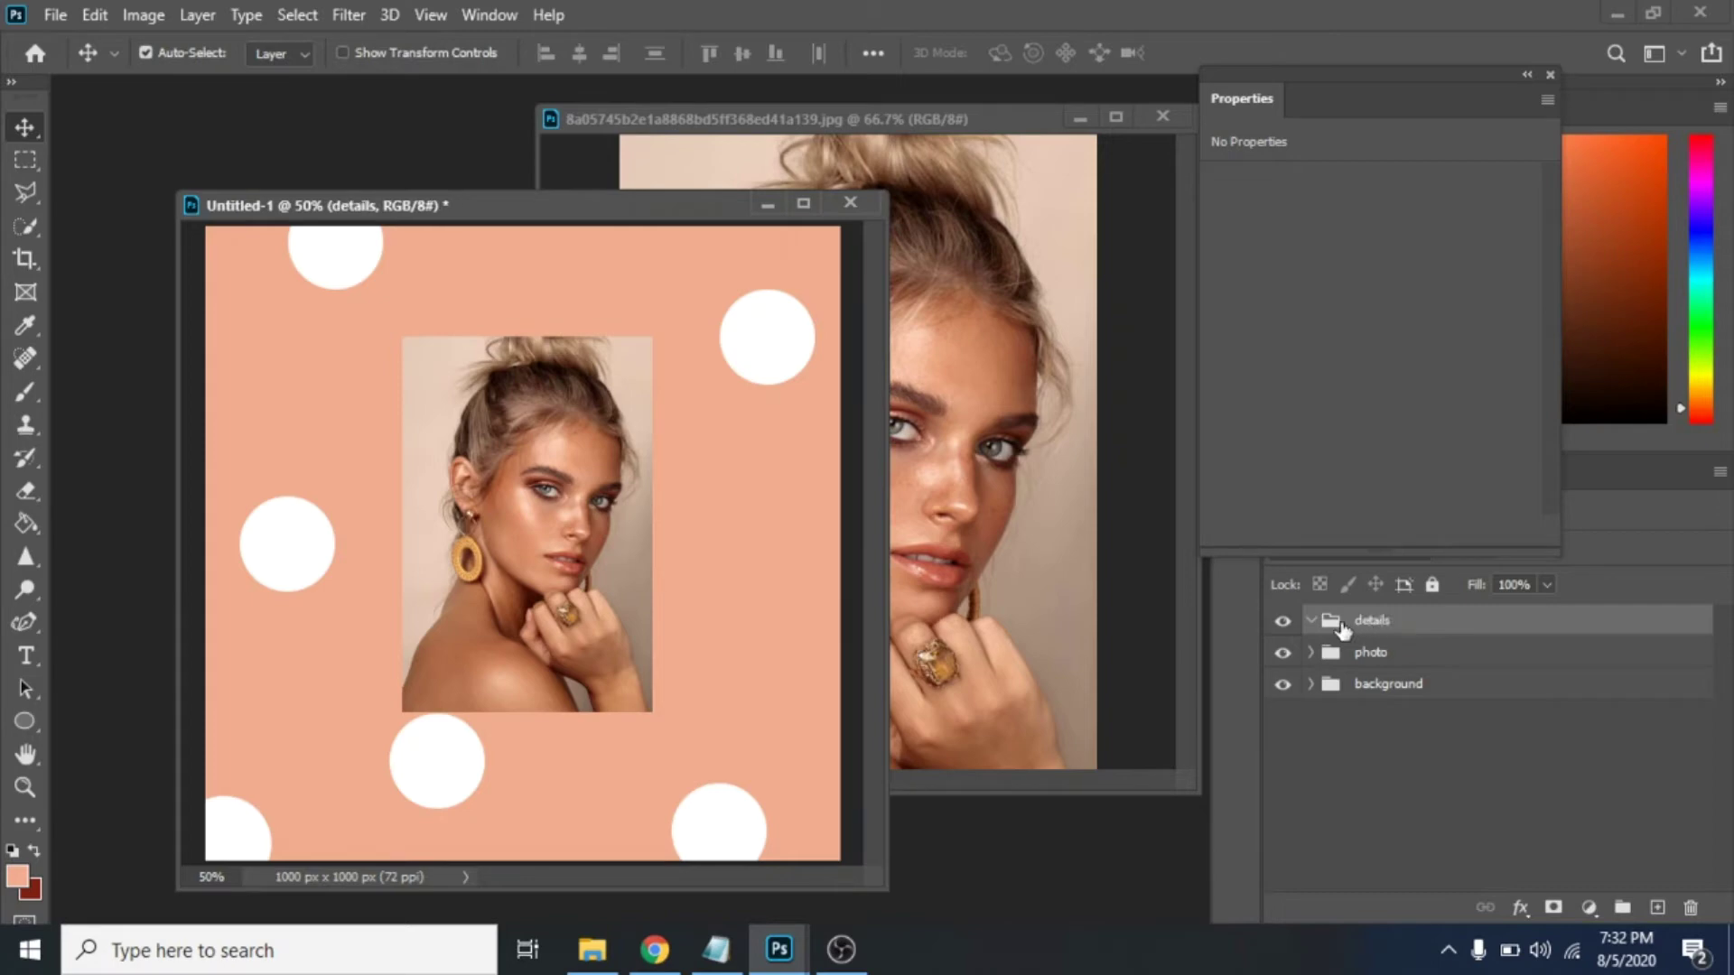
Draw a white rectangle frame and move the details group below the photo group.
key(u)
click(283, 52)
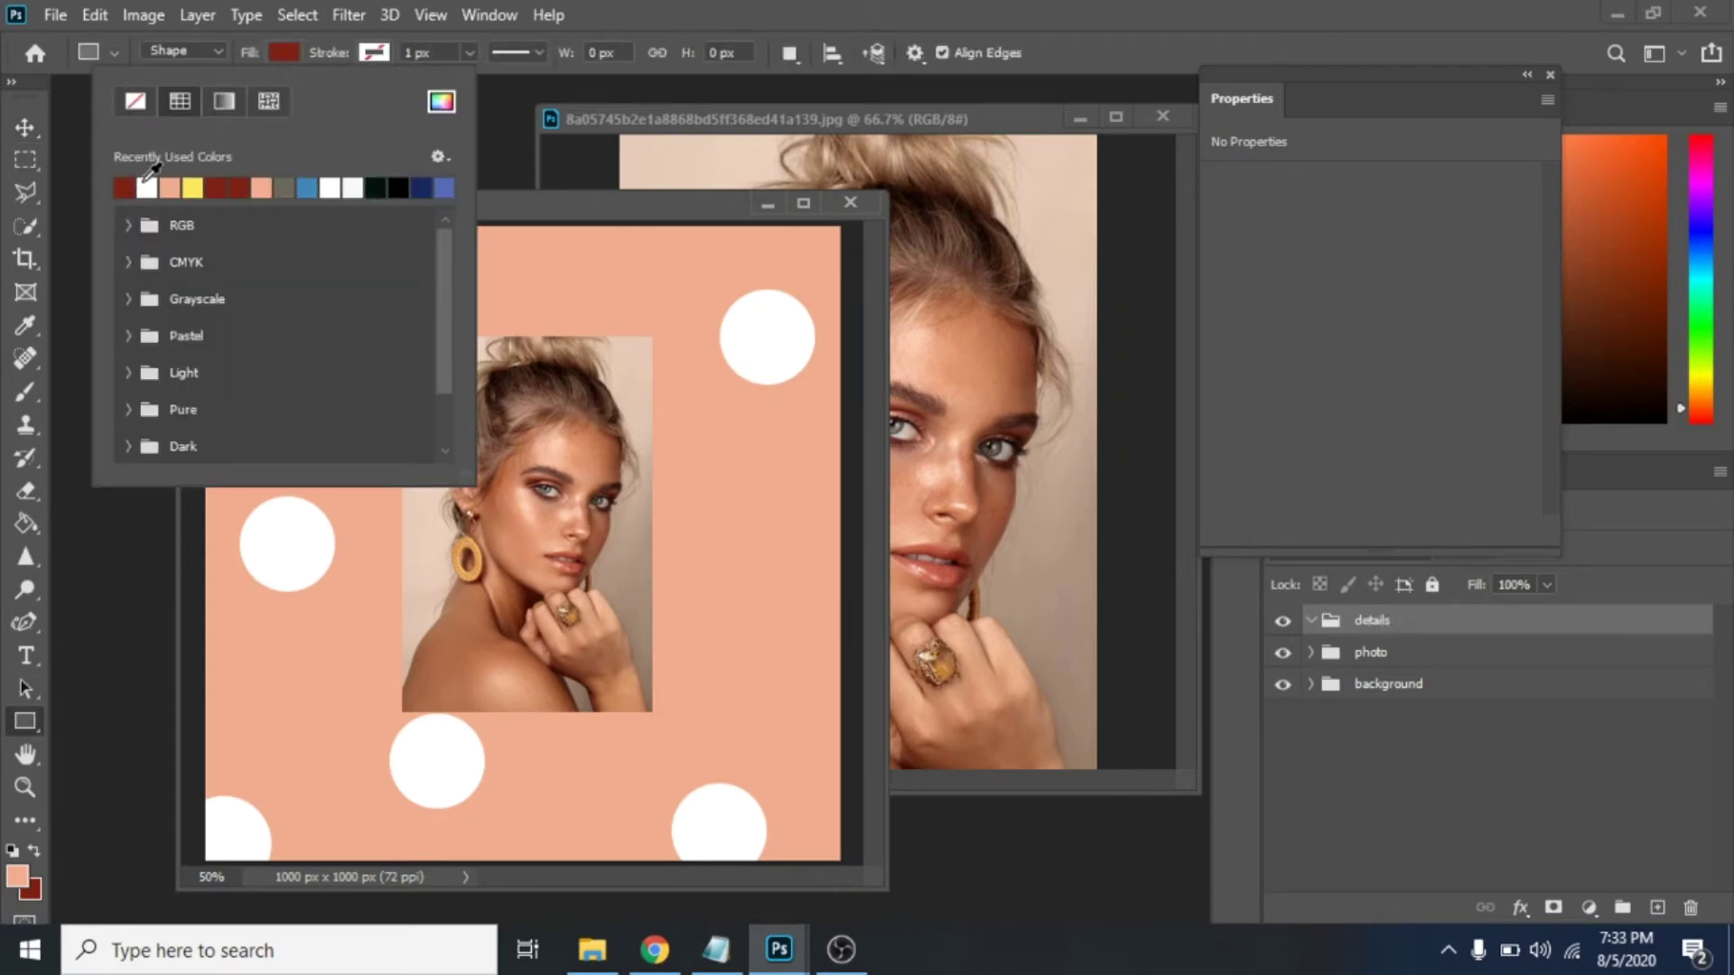
key(Return)
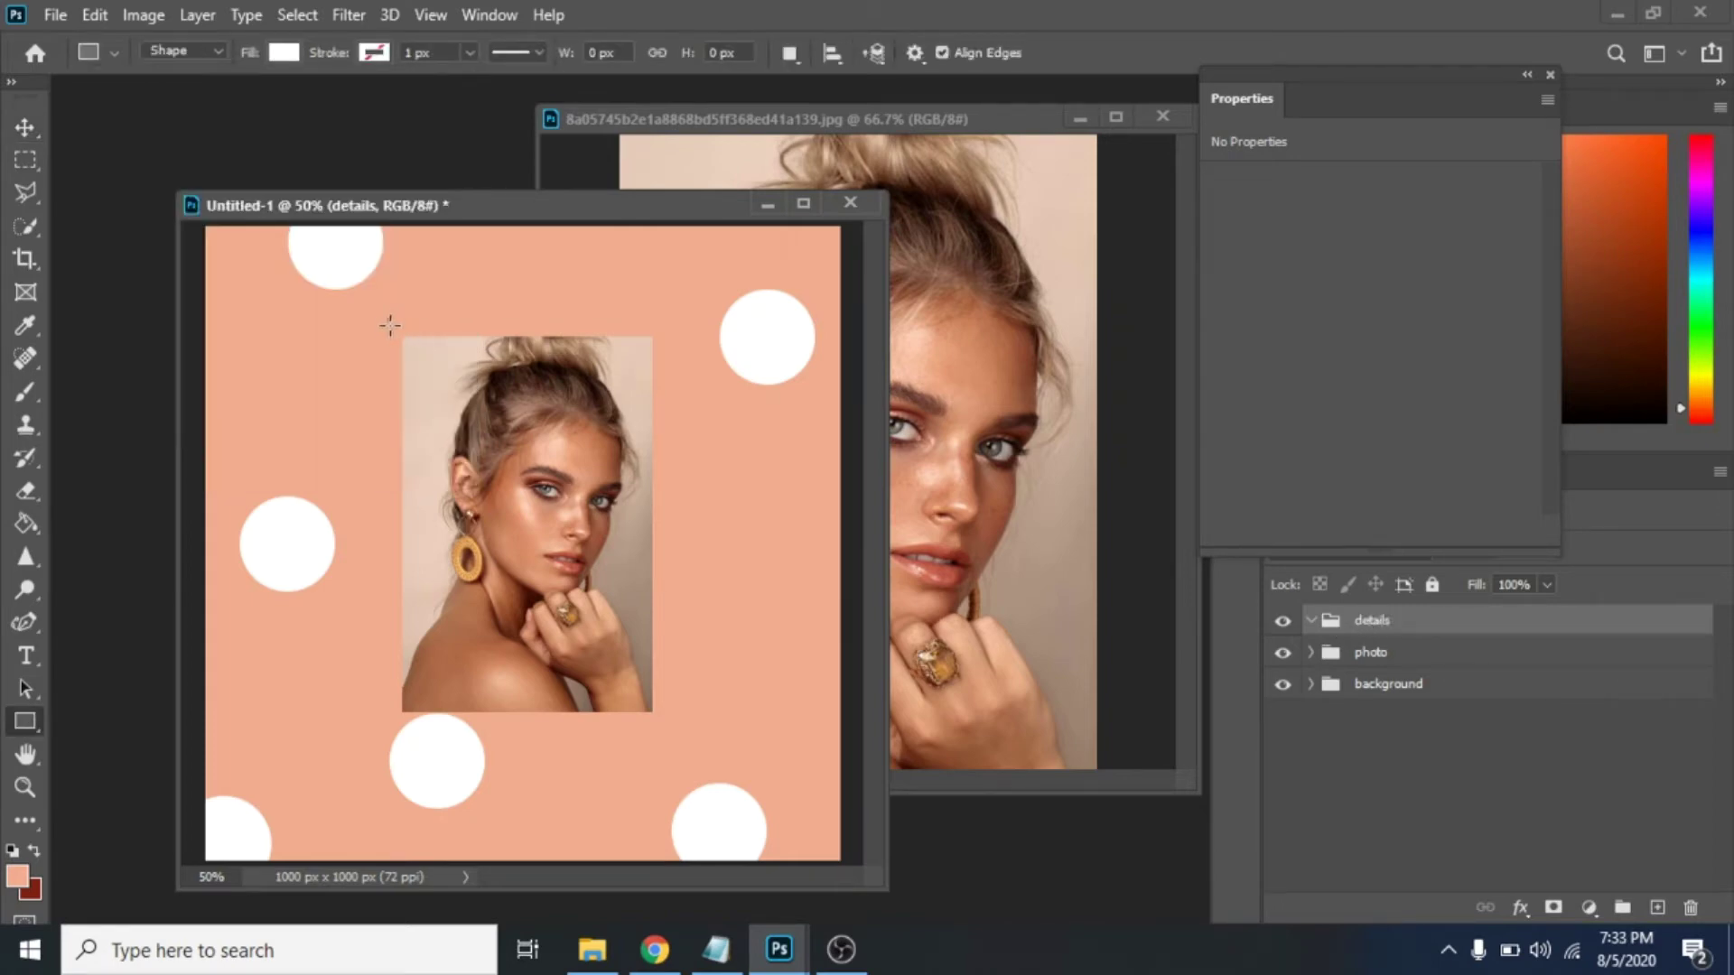
drag(388, 320, 674, 770)
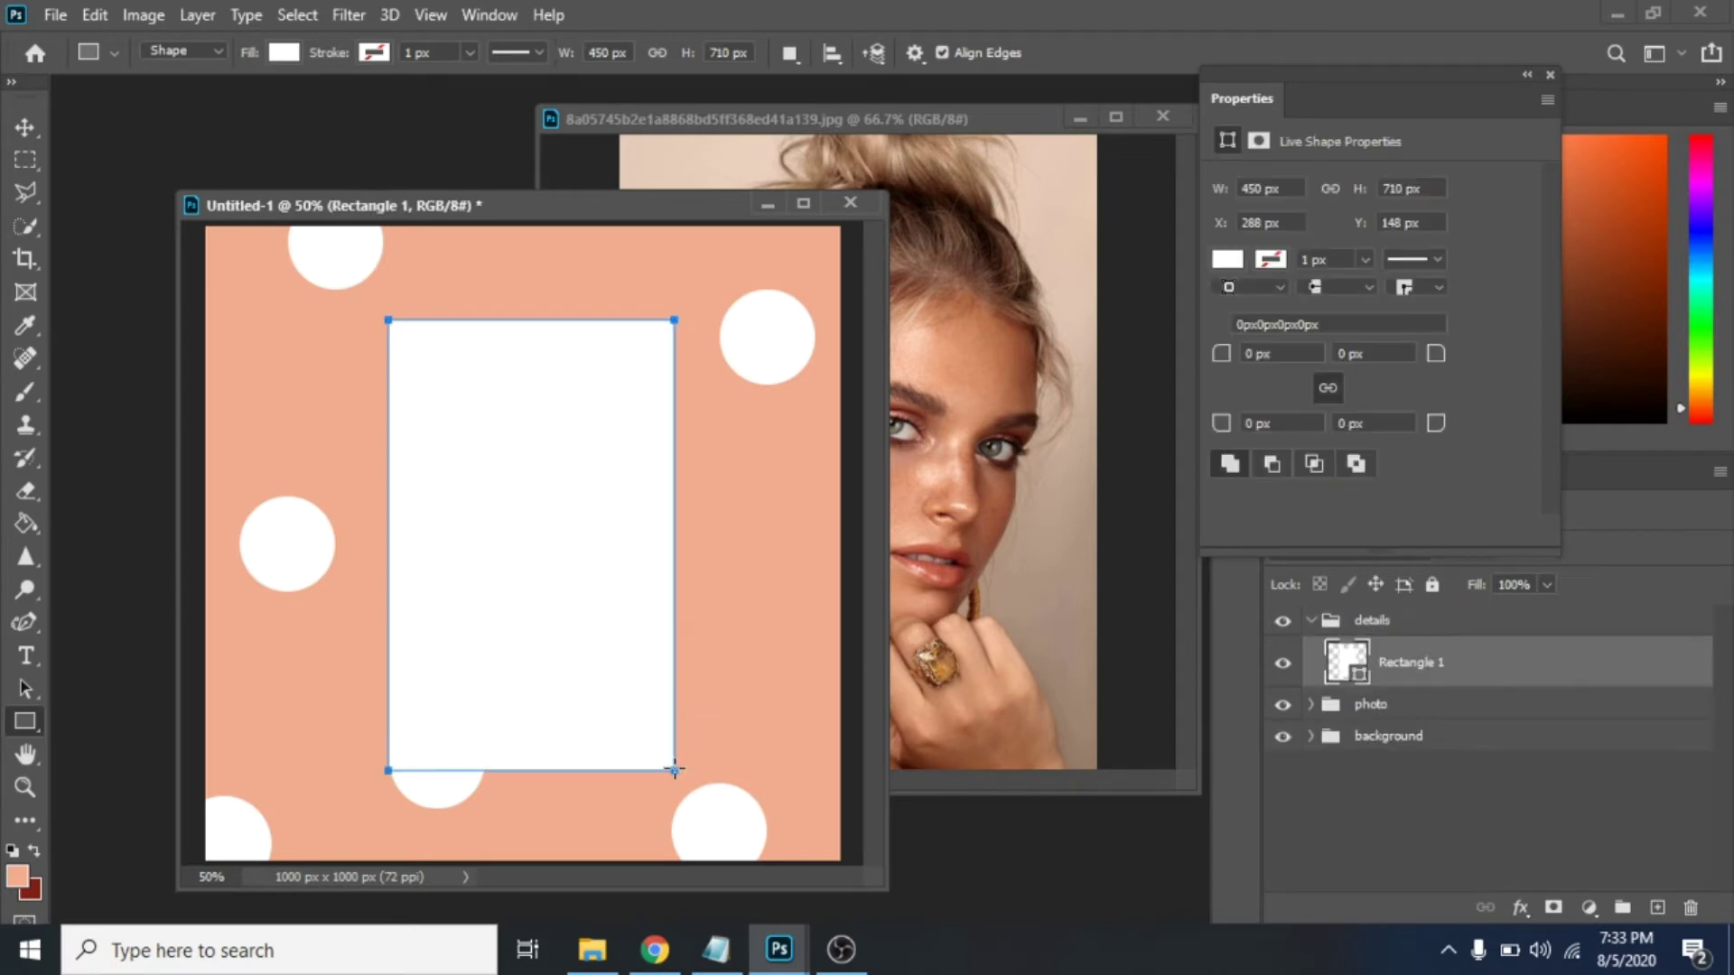
drag(1372, 621, 1368, 718)
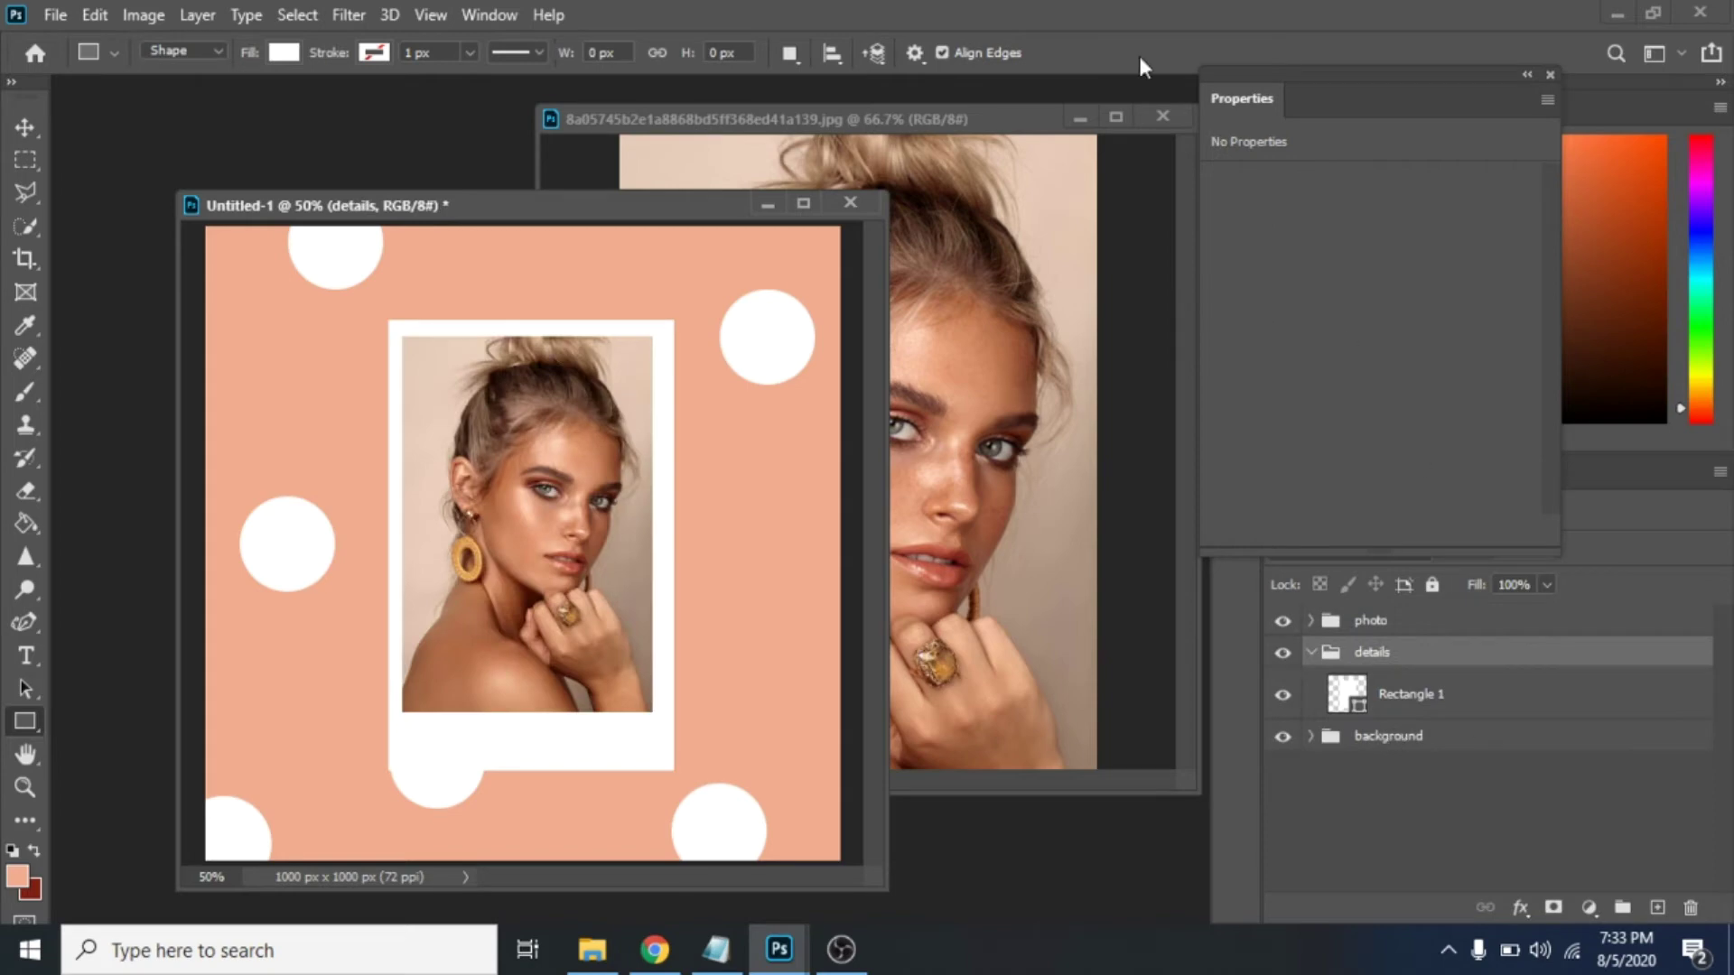
Nudge the frame behind the photo and move the bottom circle beside its right edge.
key(v)
drag(627, 774, 618, 767)
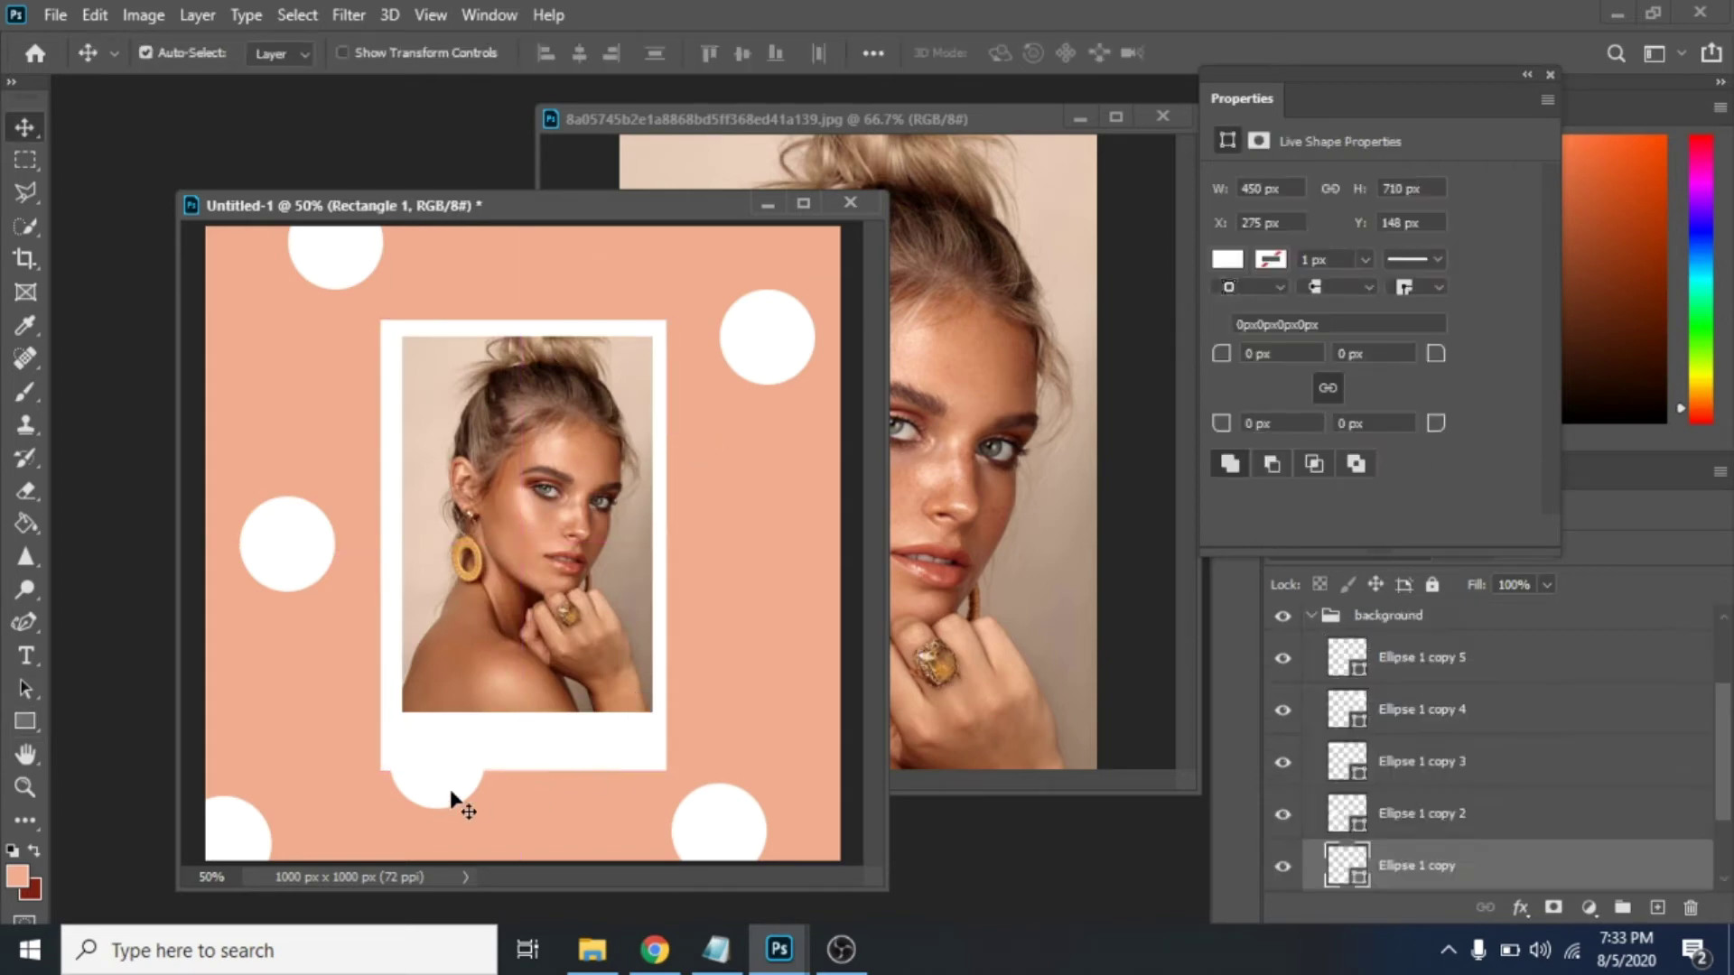
drag(452, 800, 664, 582)
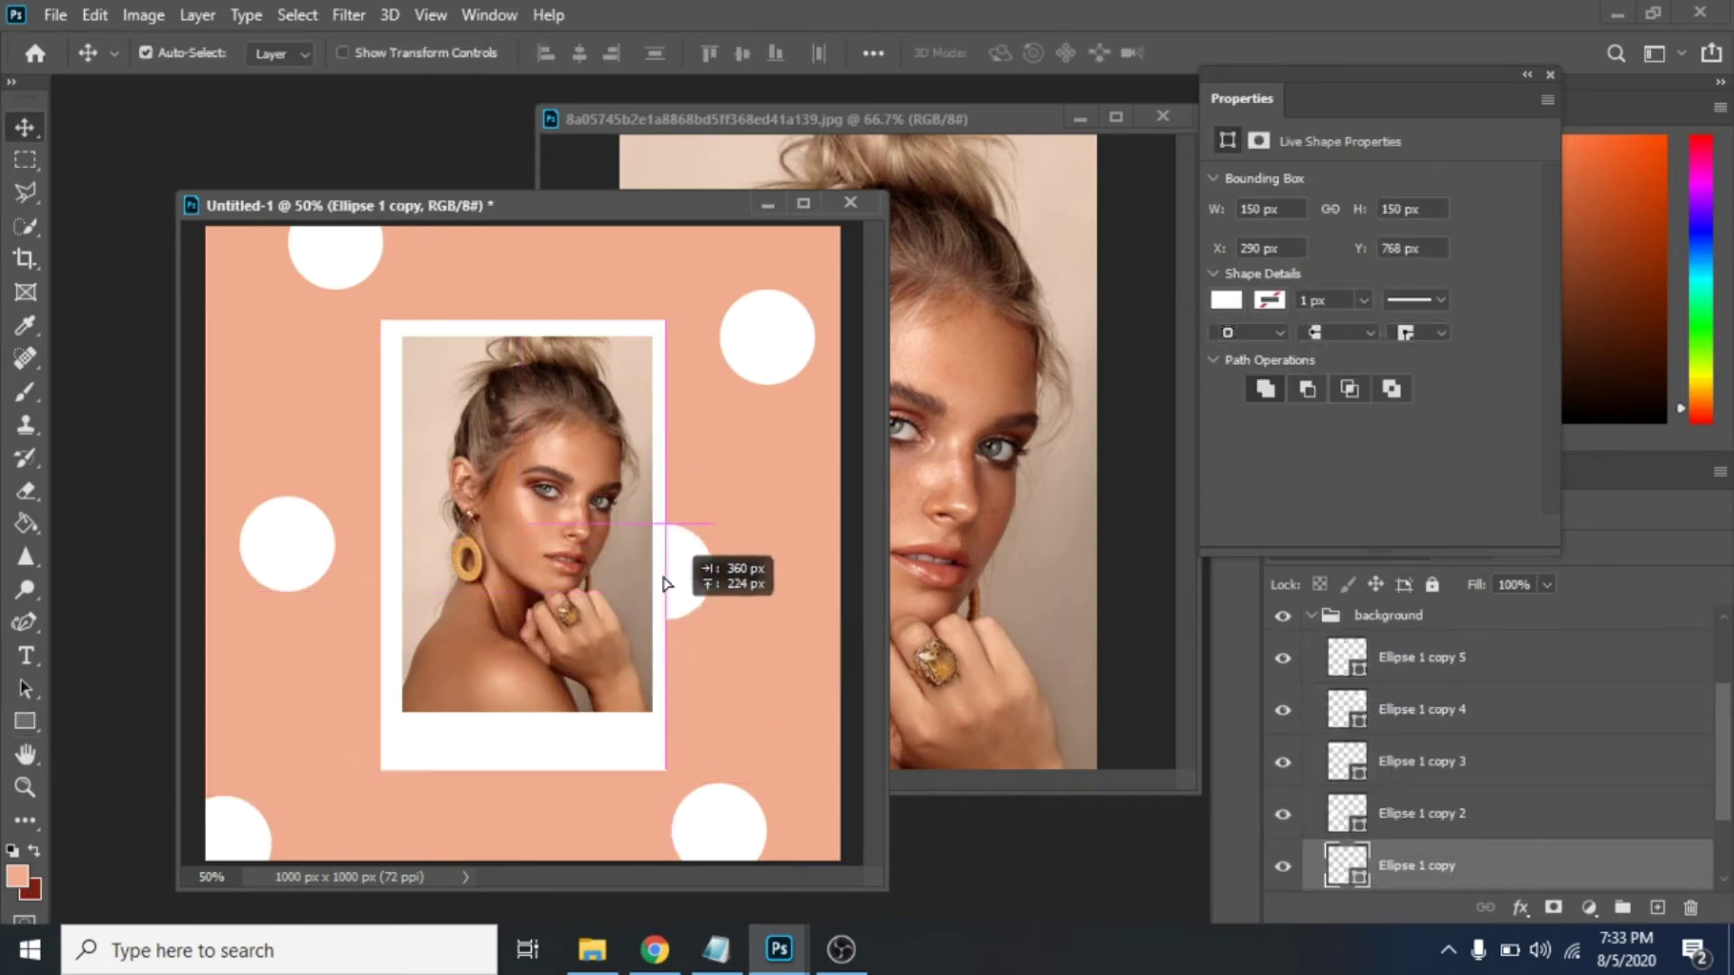
drag(664, 582, 663, 572)
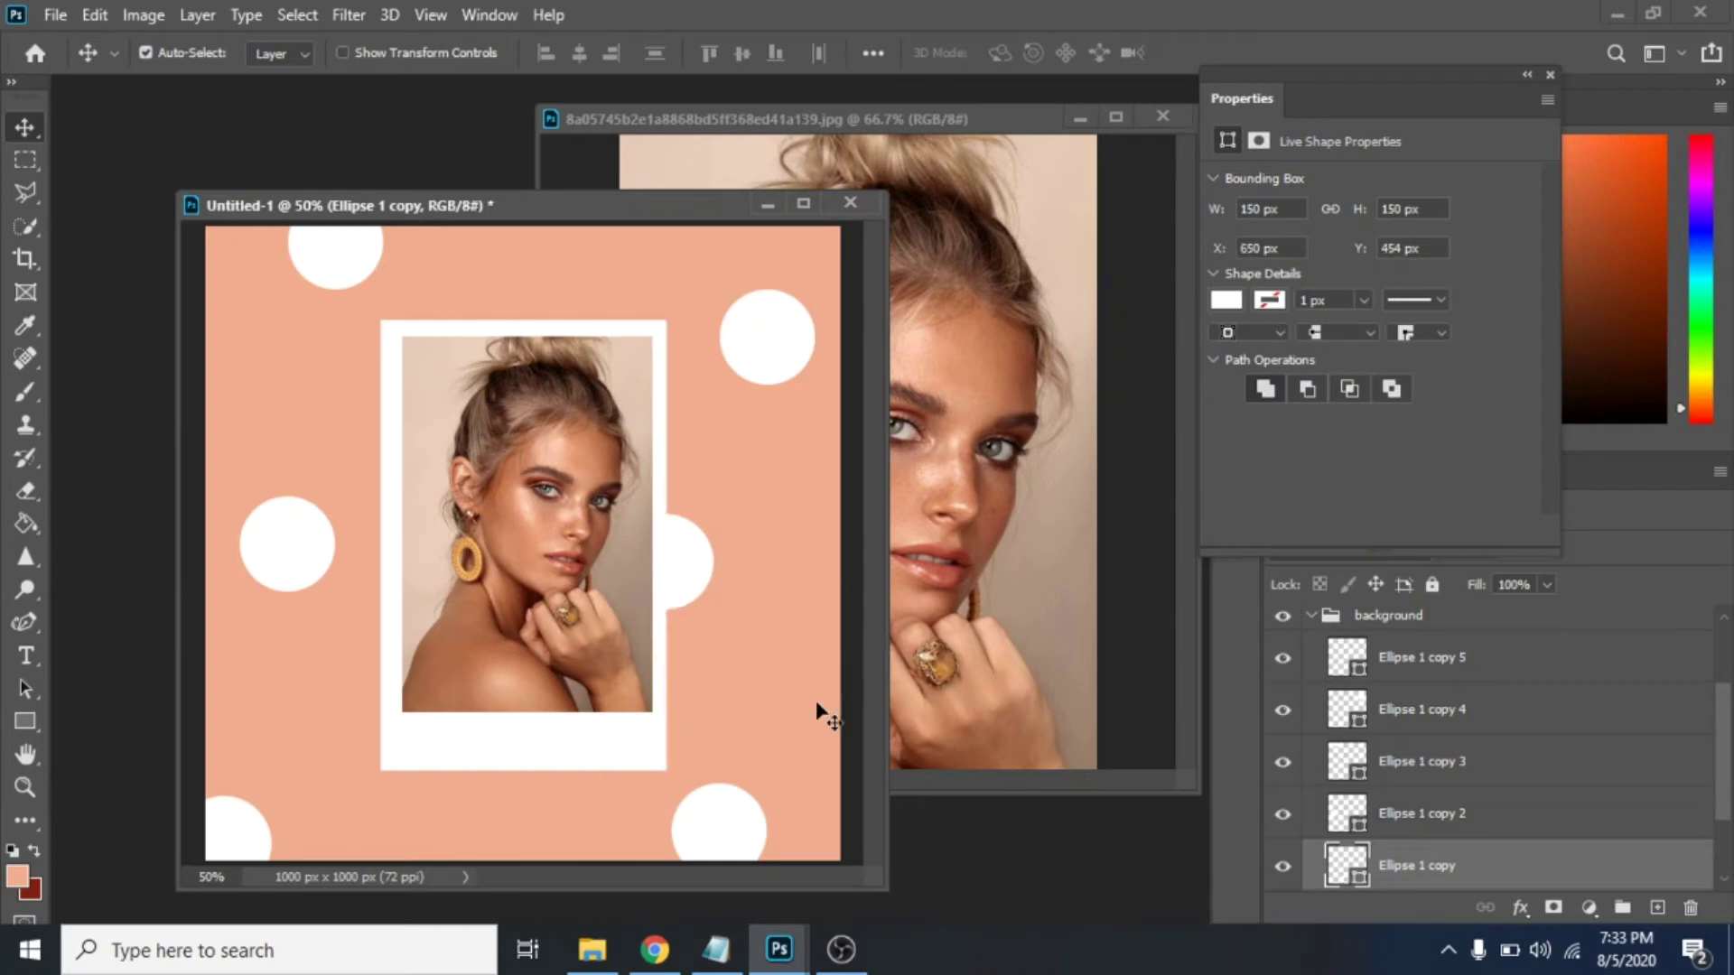
click(1311, 616)
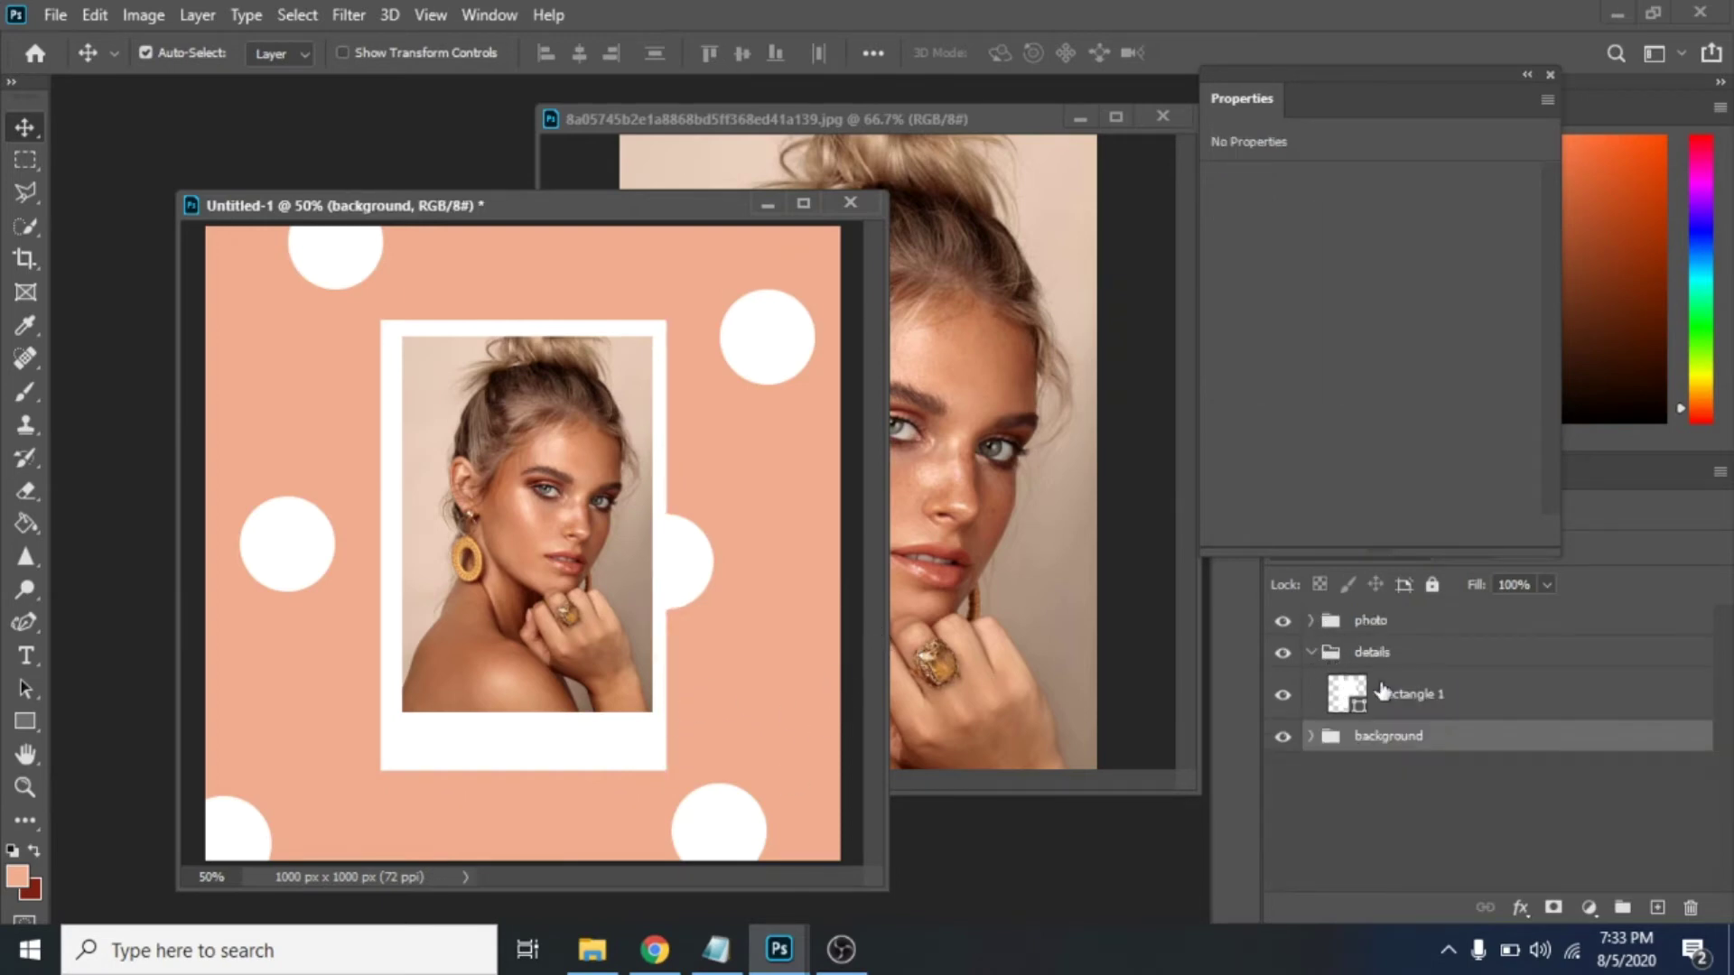
Duplicate the frame rectangle, offset it down-right and place it beneath the original.
click(1397, 700)
key(ctrl+j)
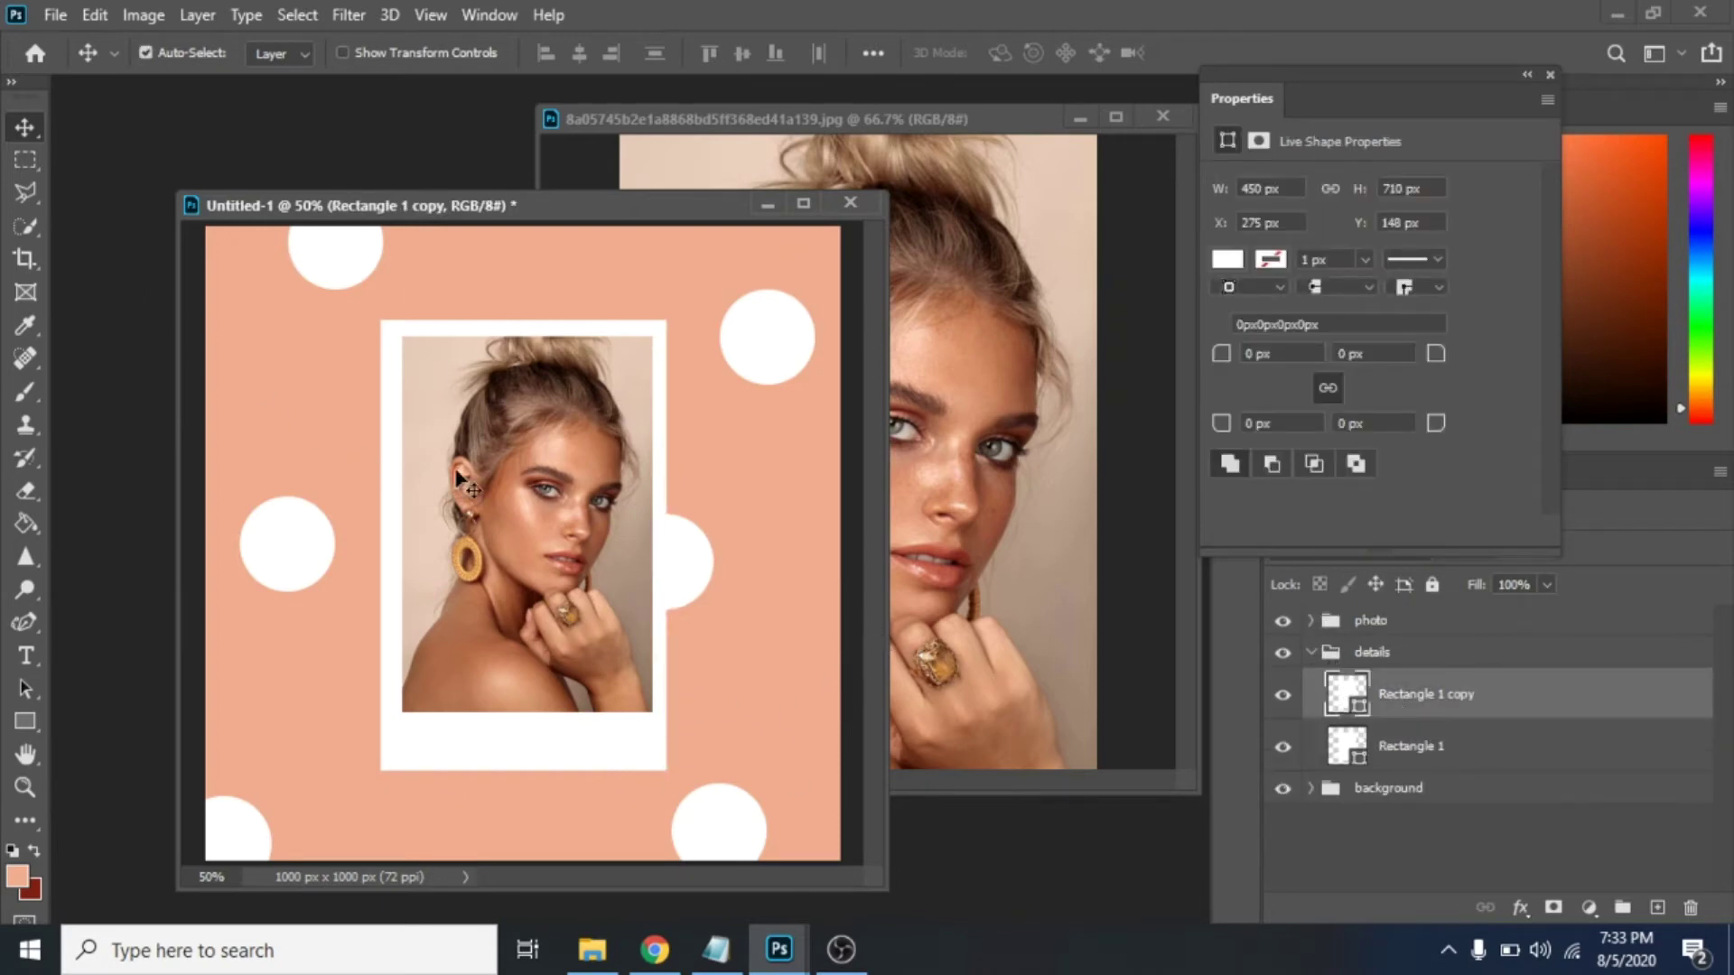
drag(654, 751, 692, 777)
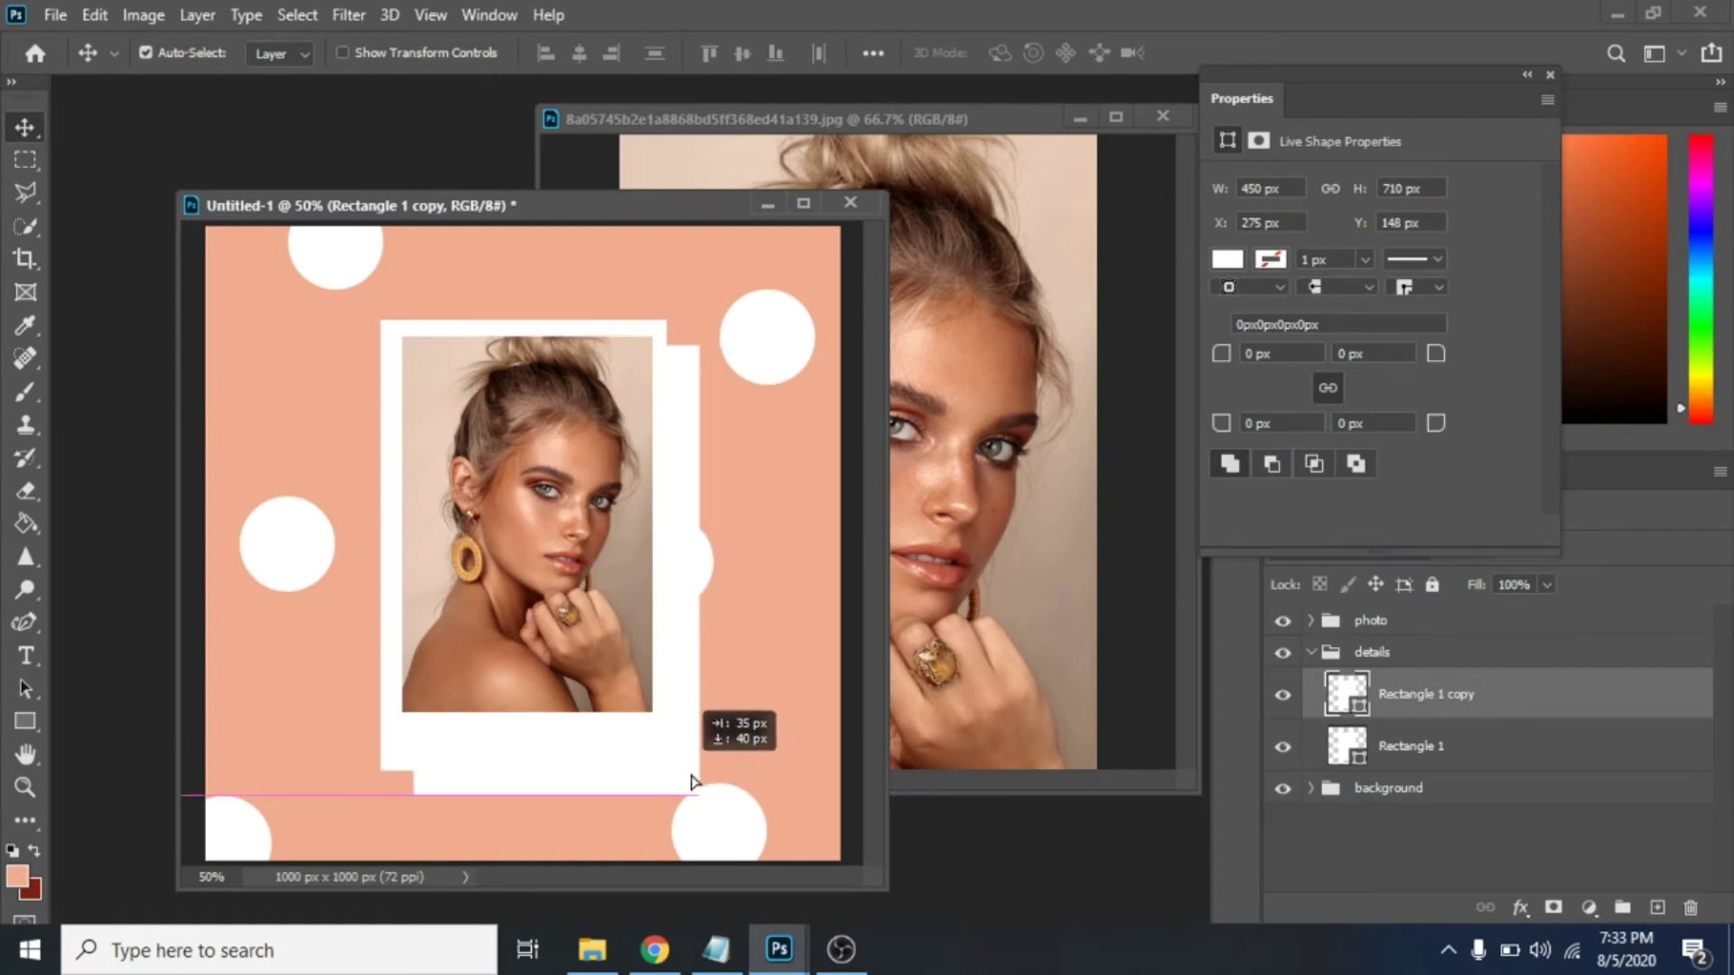
drag(691, 781, 686, 773)
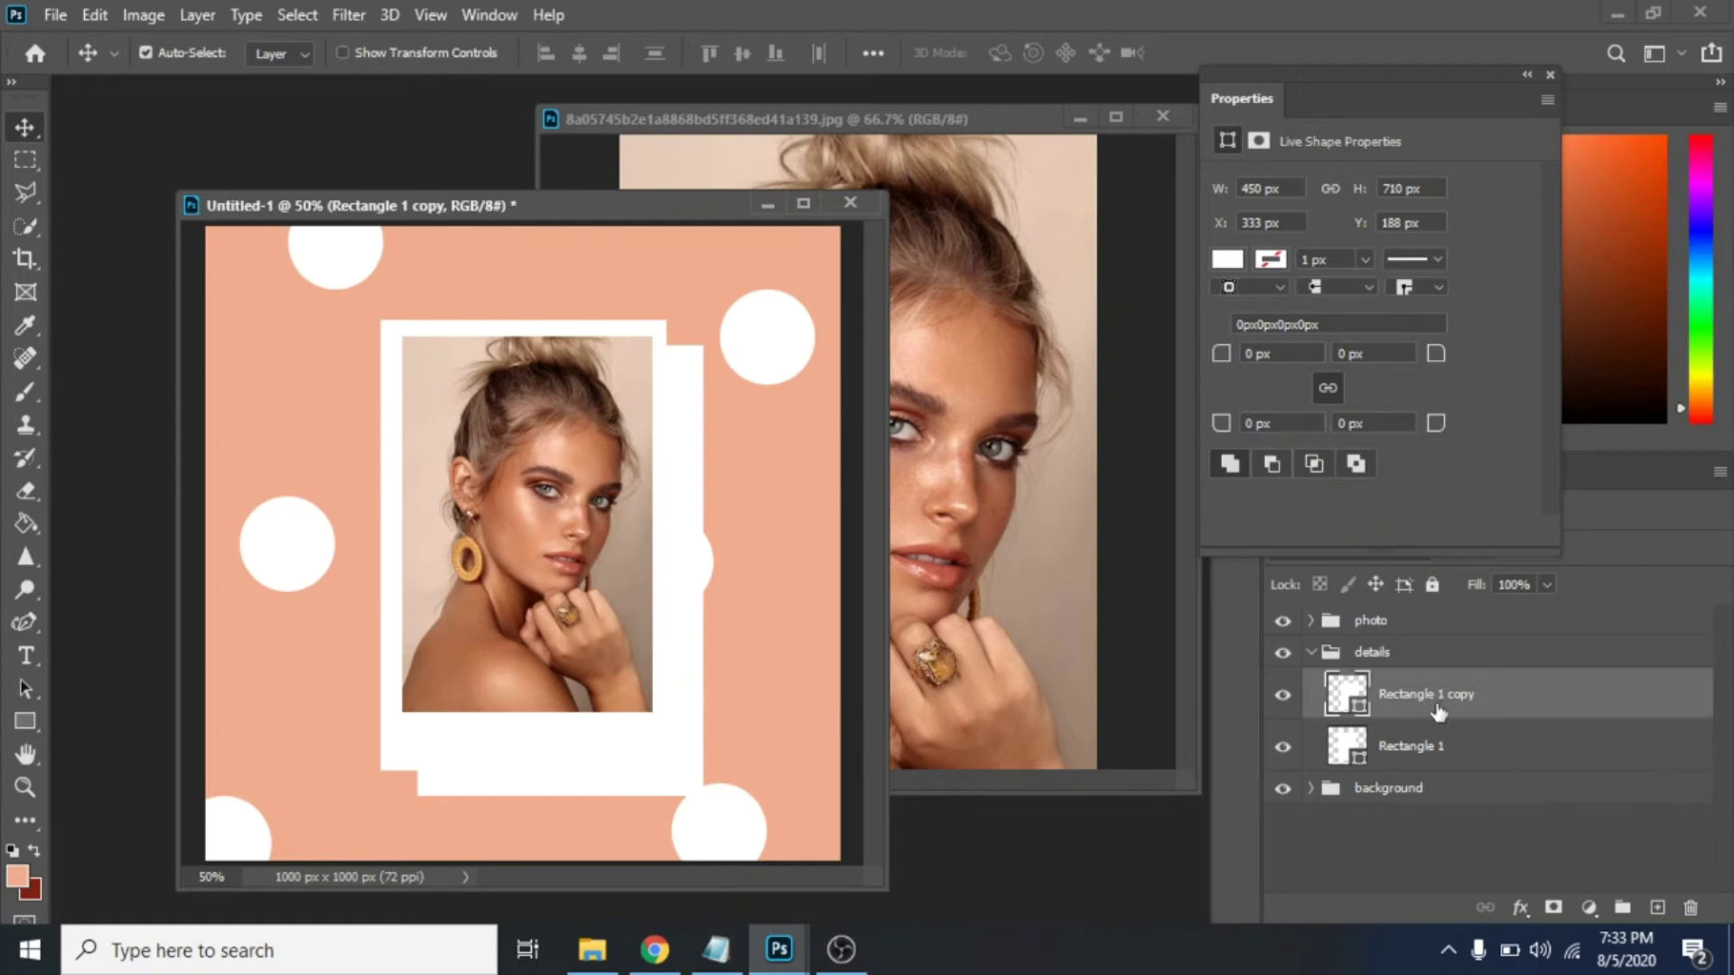
drag(1437, 702, 1399, 751)
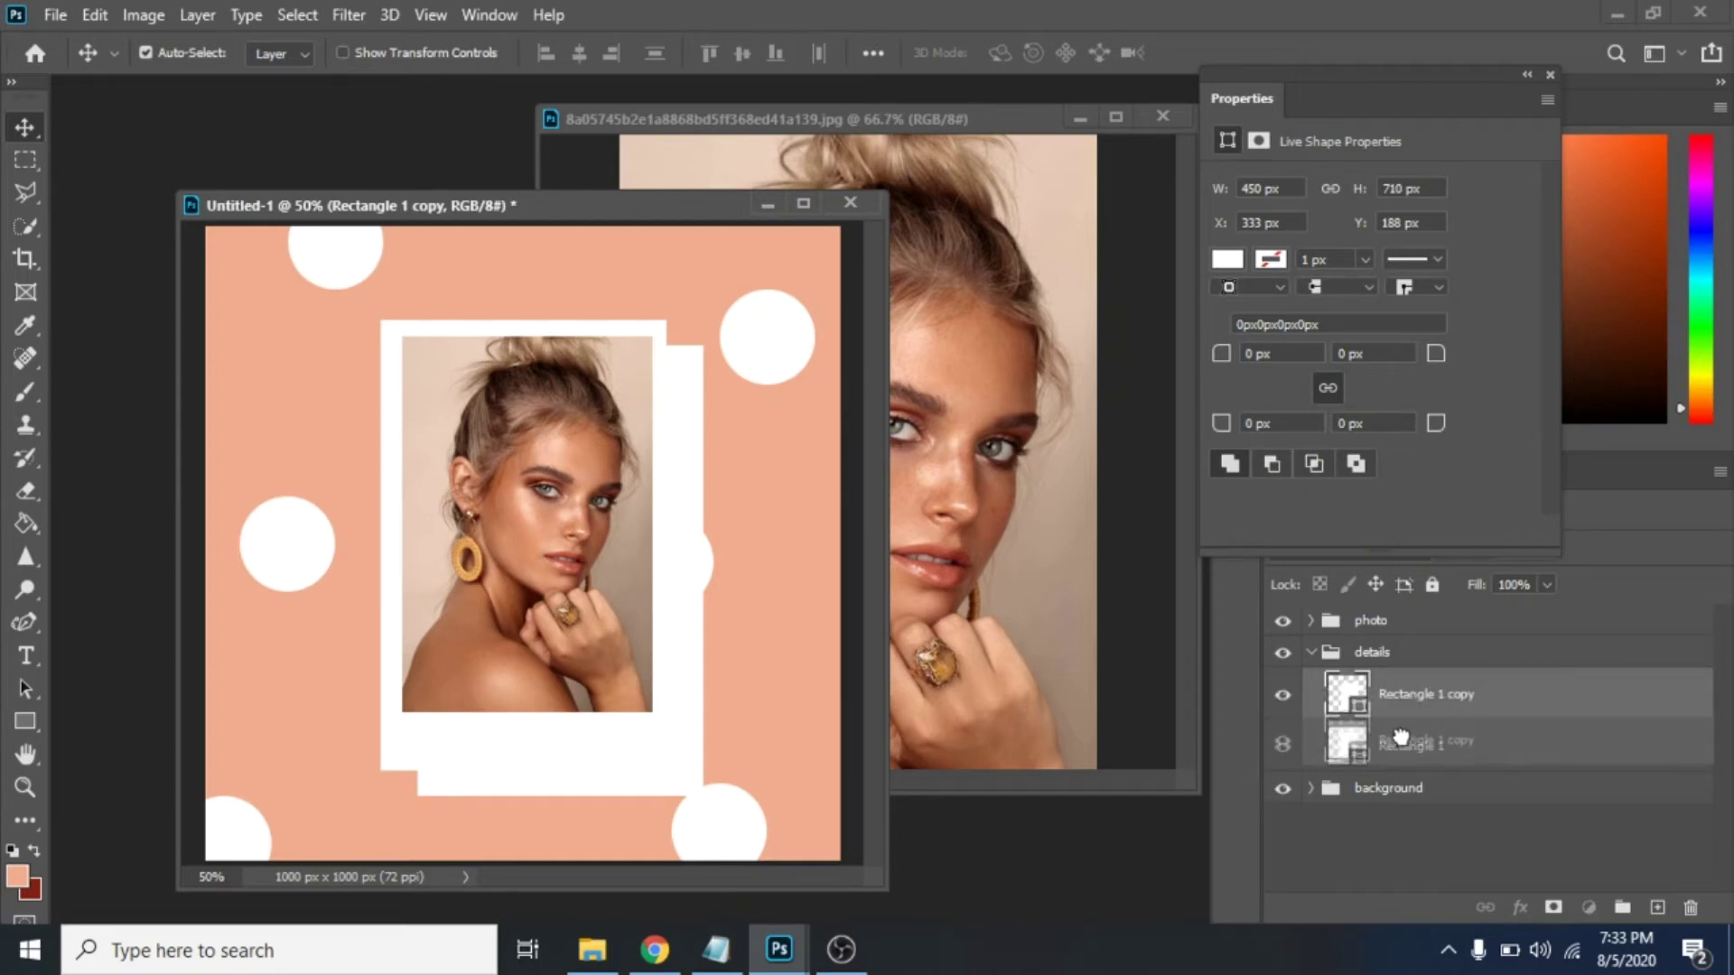
drag(1399, 751, 1404, 761)
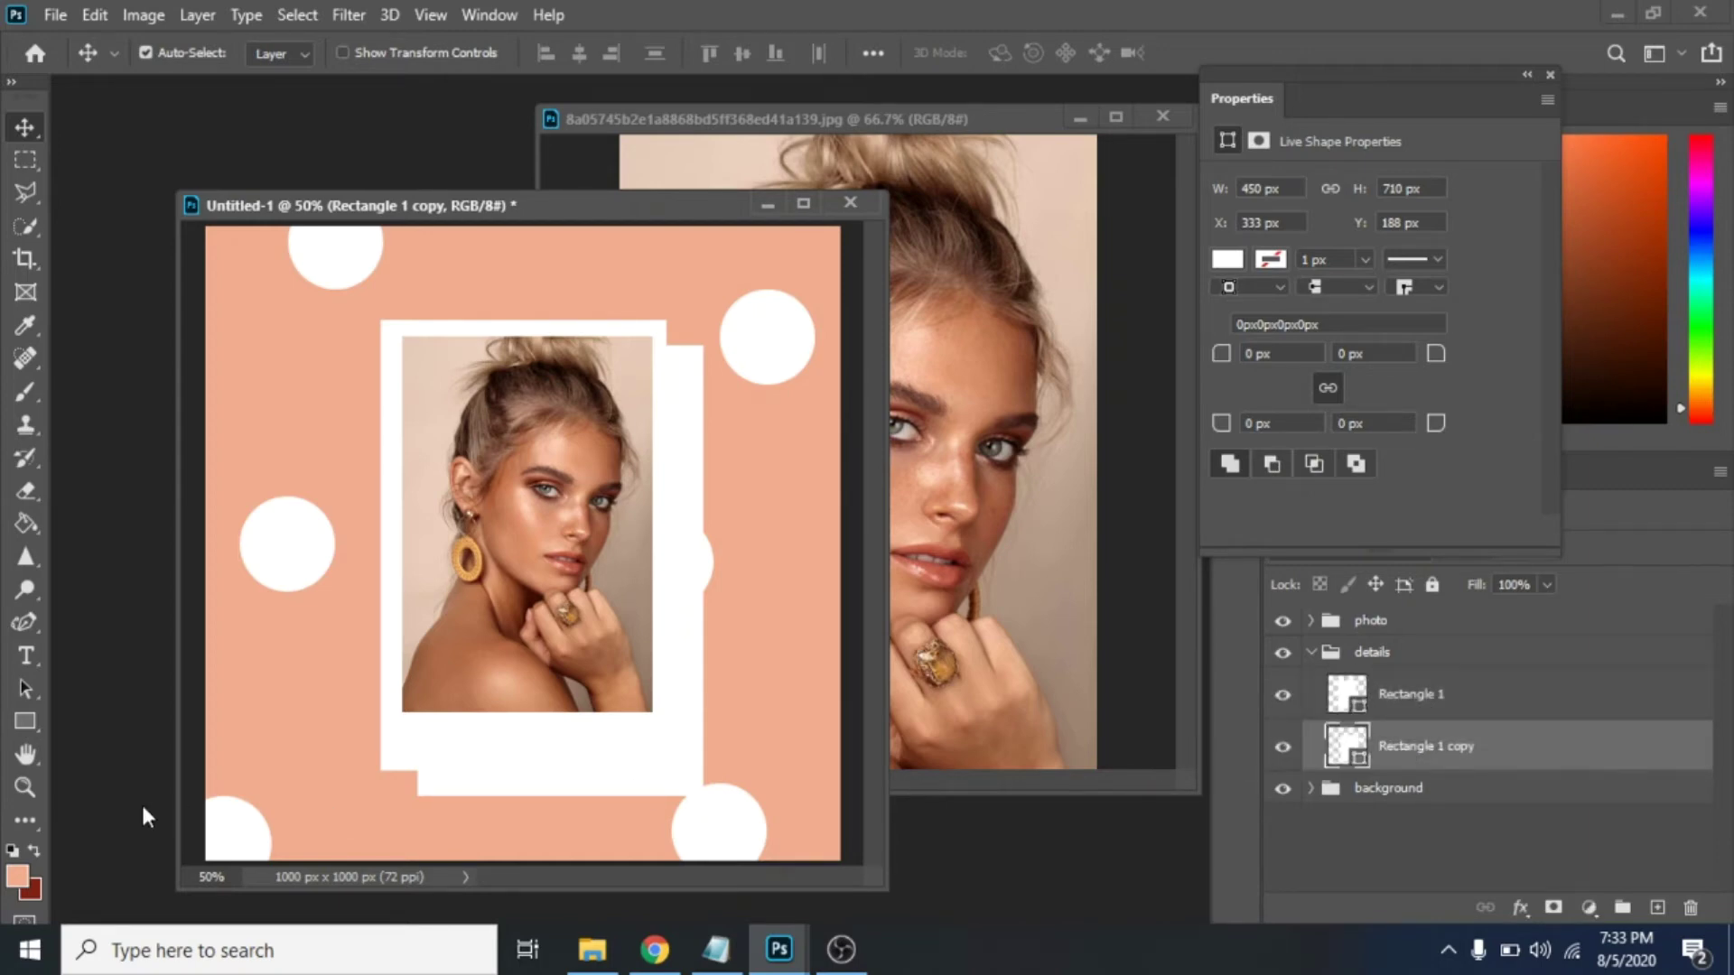
Fill the offset copy dark red and shift it slightly left as a shadow.
click(24, 719)
click(283, 53)
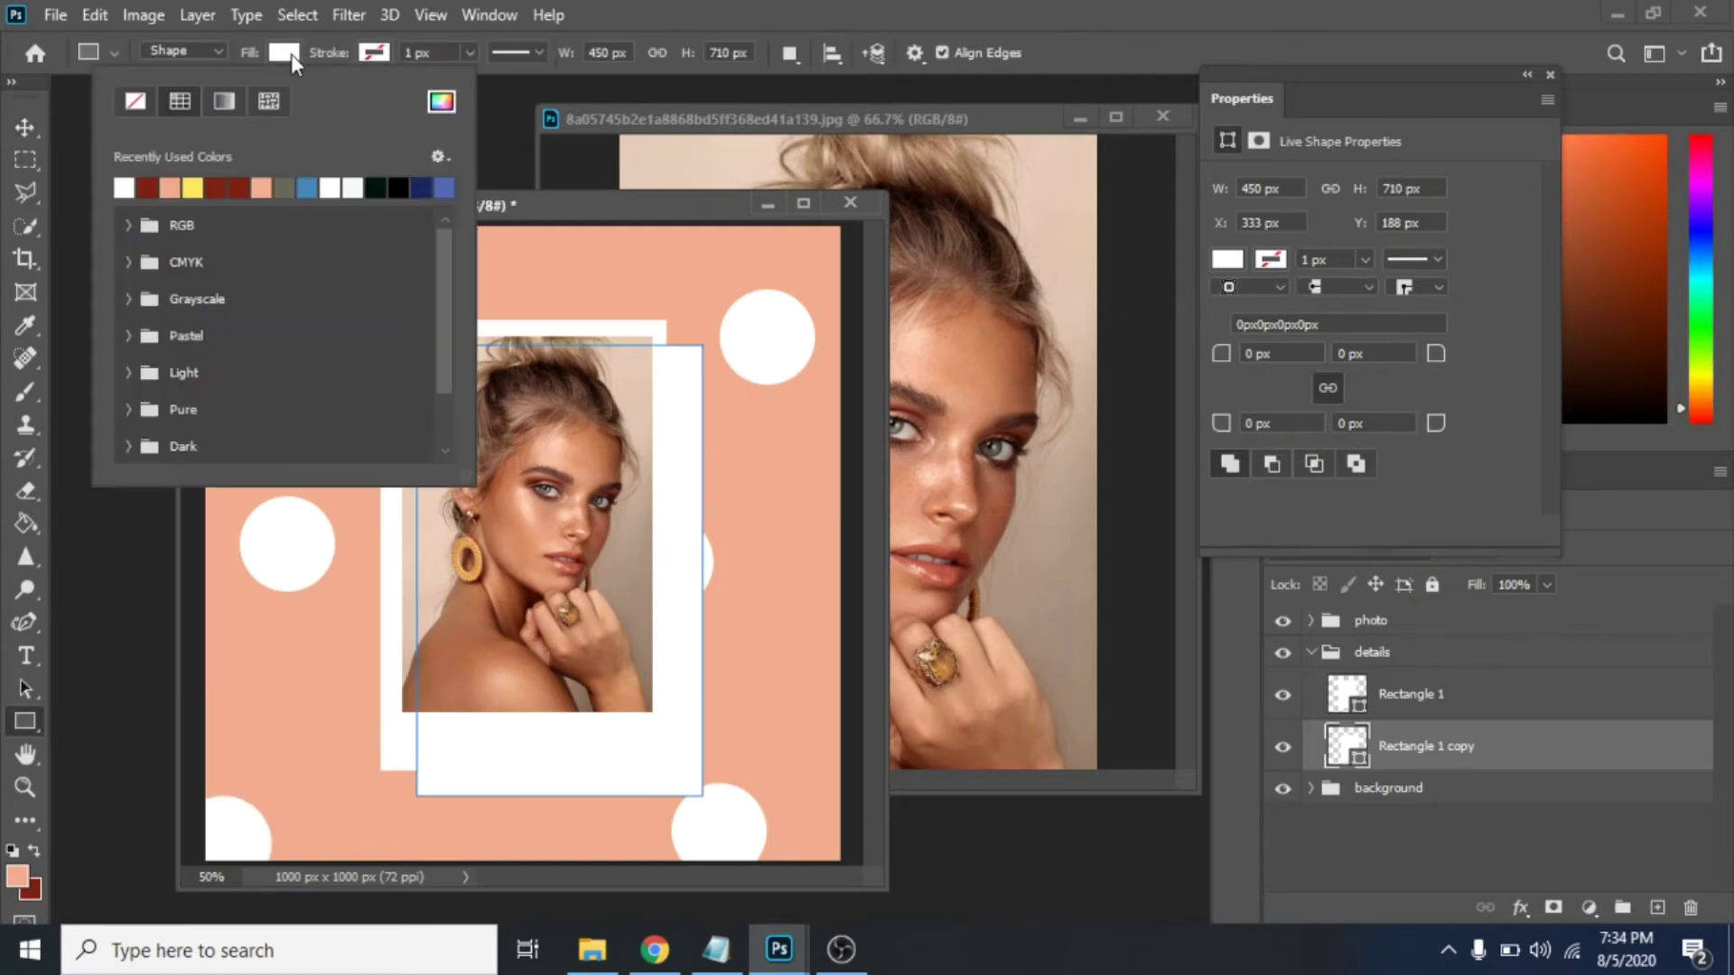
click(146, 187)
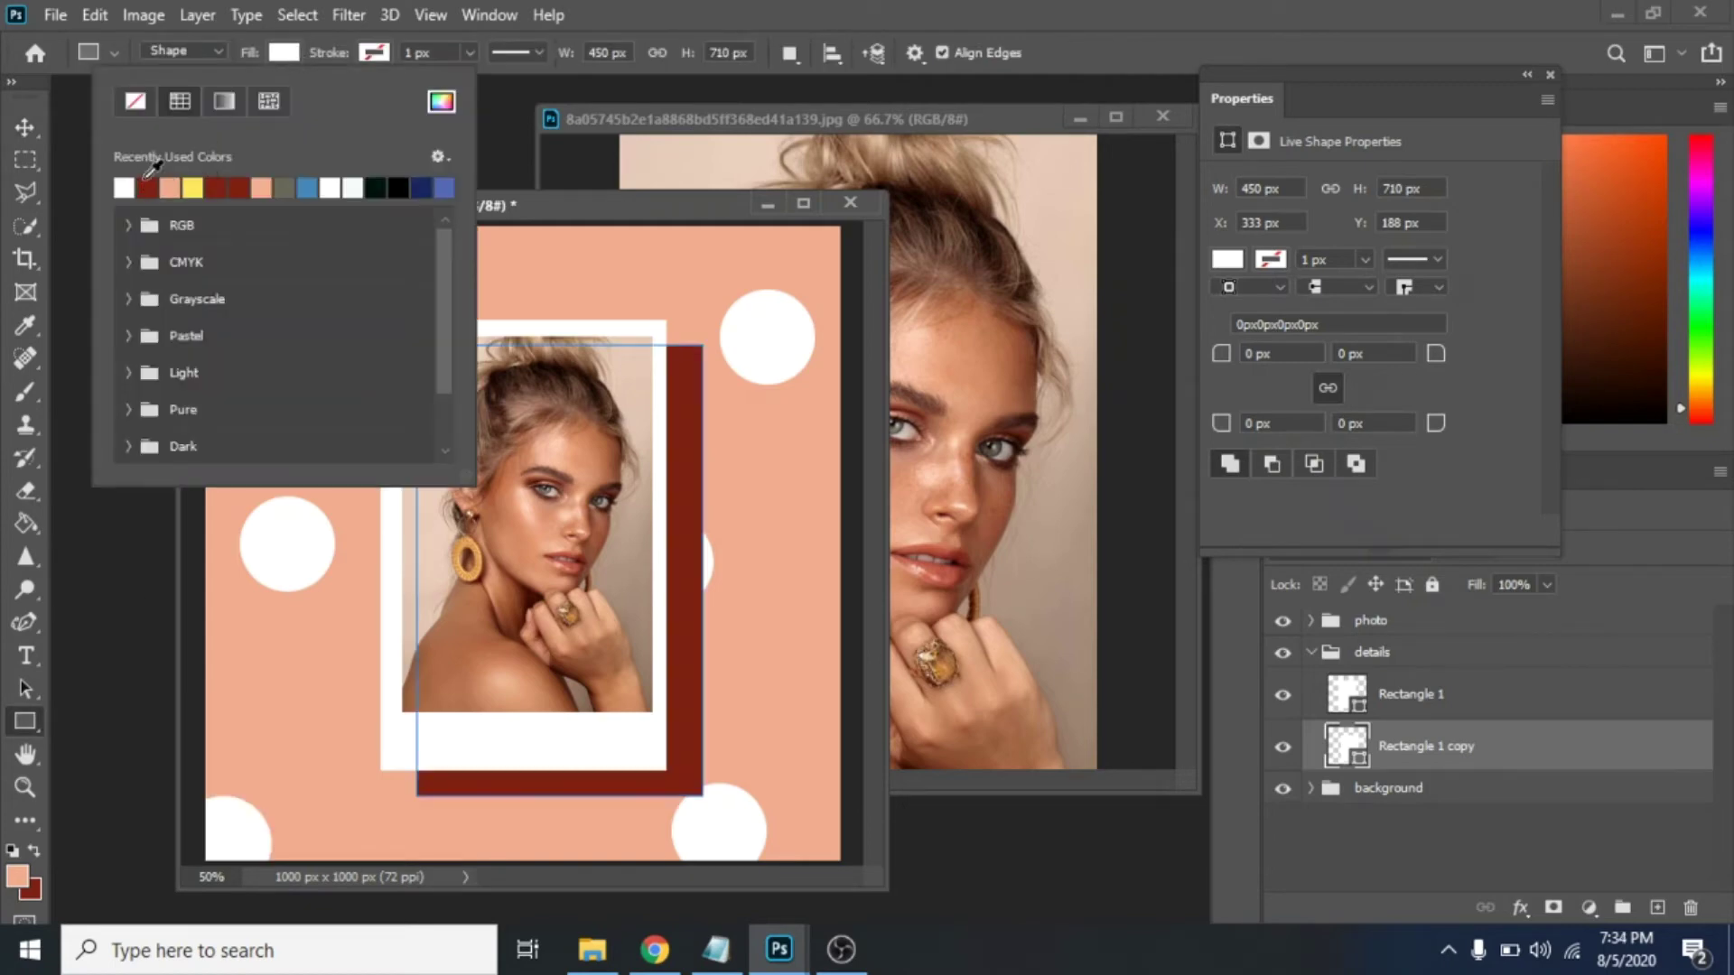
click(23, 133)
drag(682, 691, 677, 691)
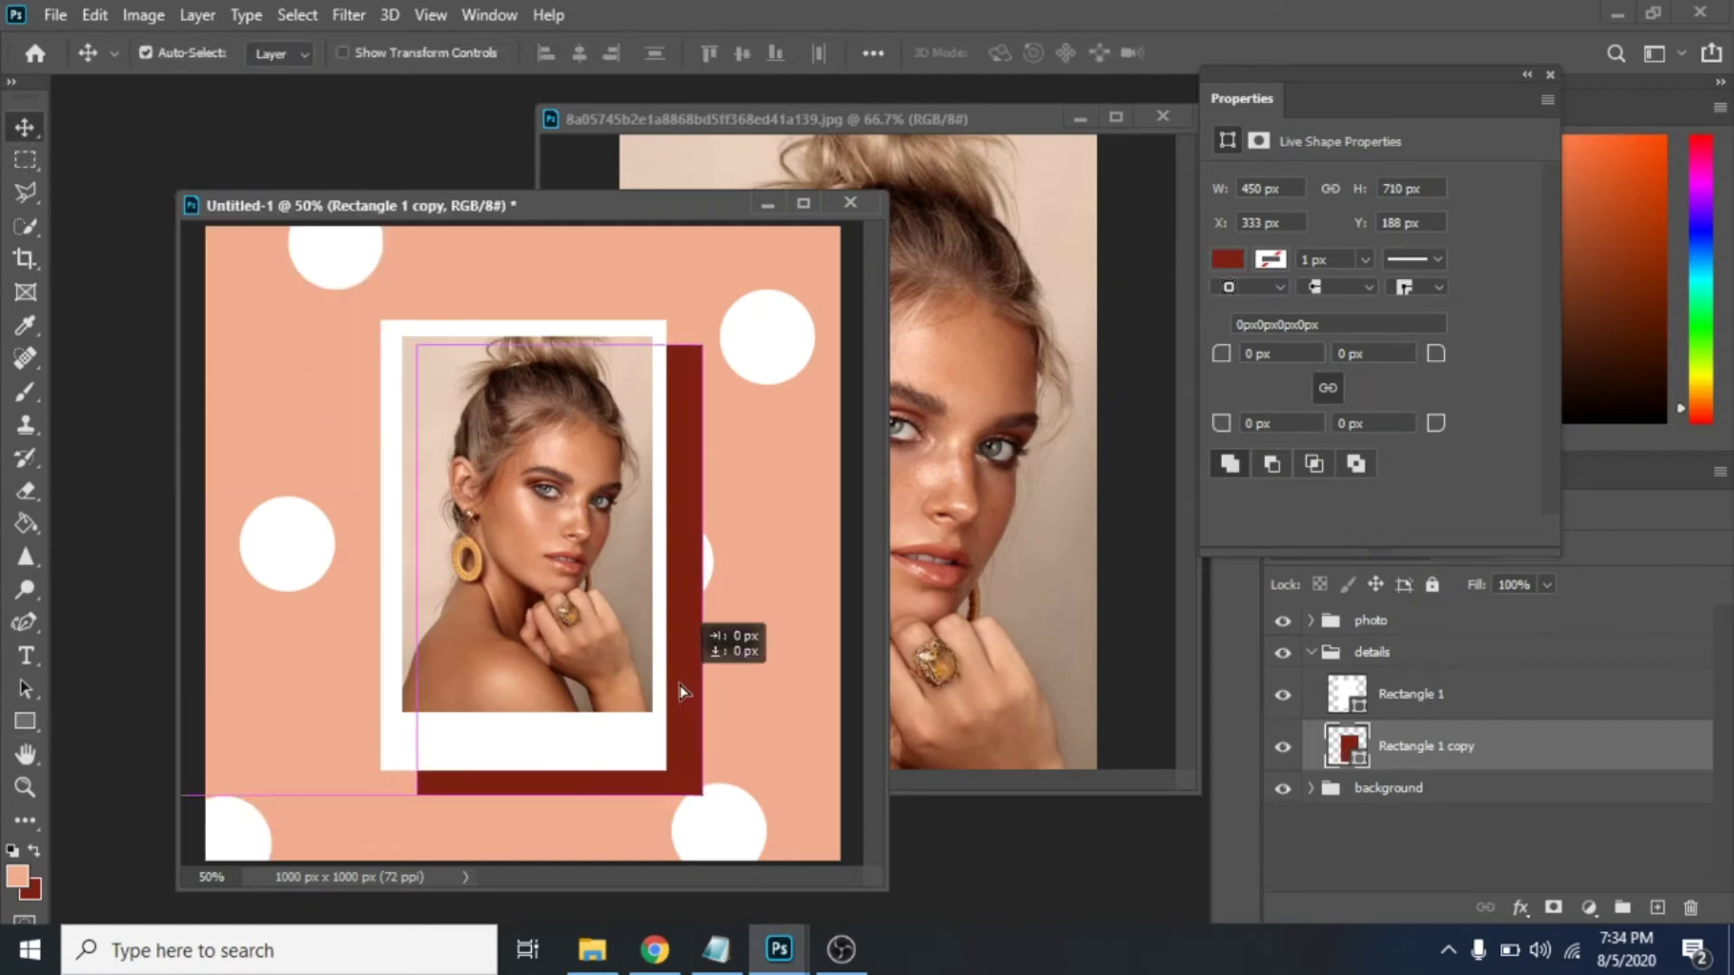
click(27, 729)
Draw a vertical dark red line at left and move a copy beside the upper-right circle.
key(Escape)
key(shift+u)
key(shift+u)
key(shift+u)
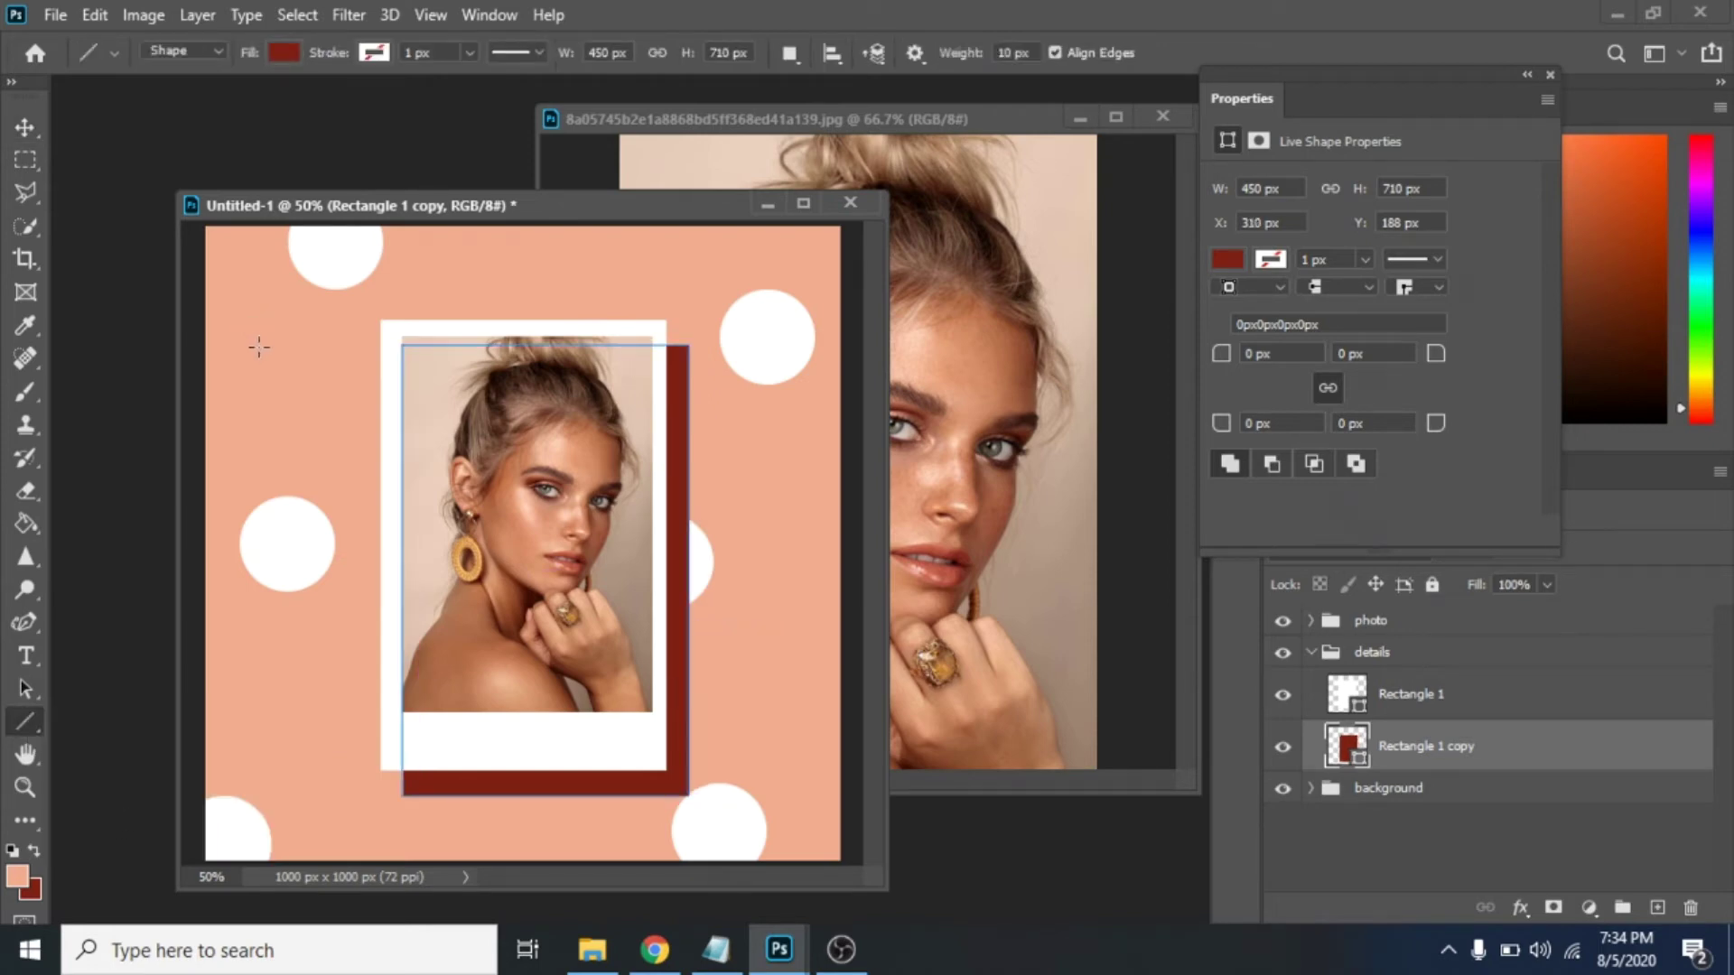
drag(254, 603, 253, 748)
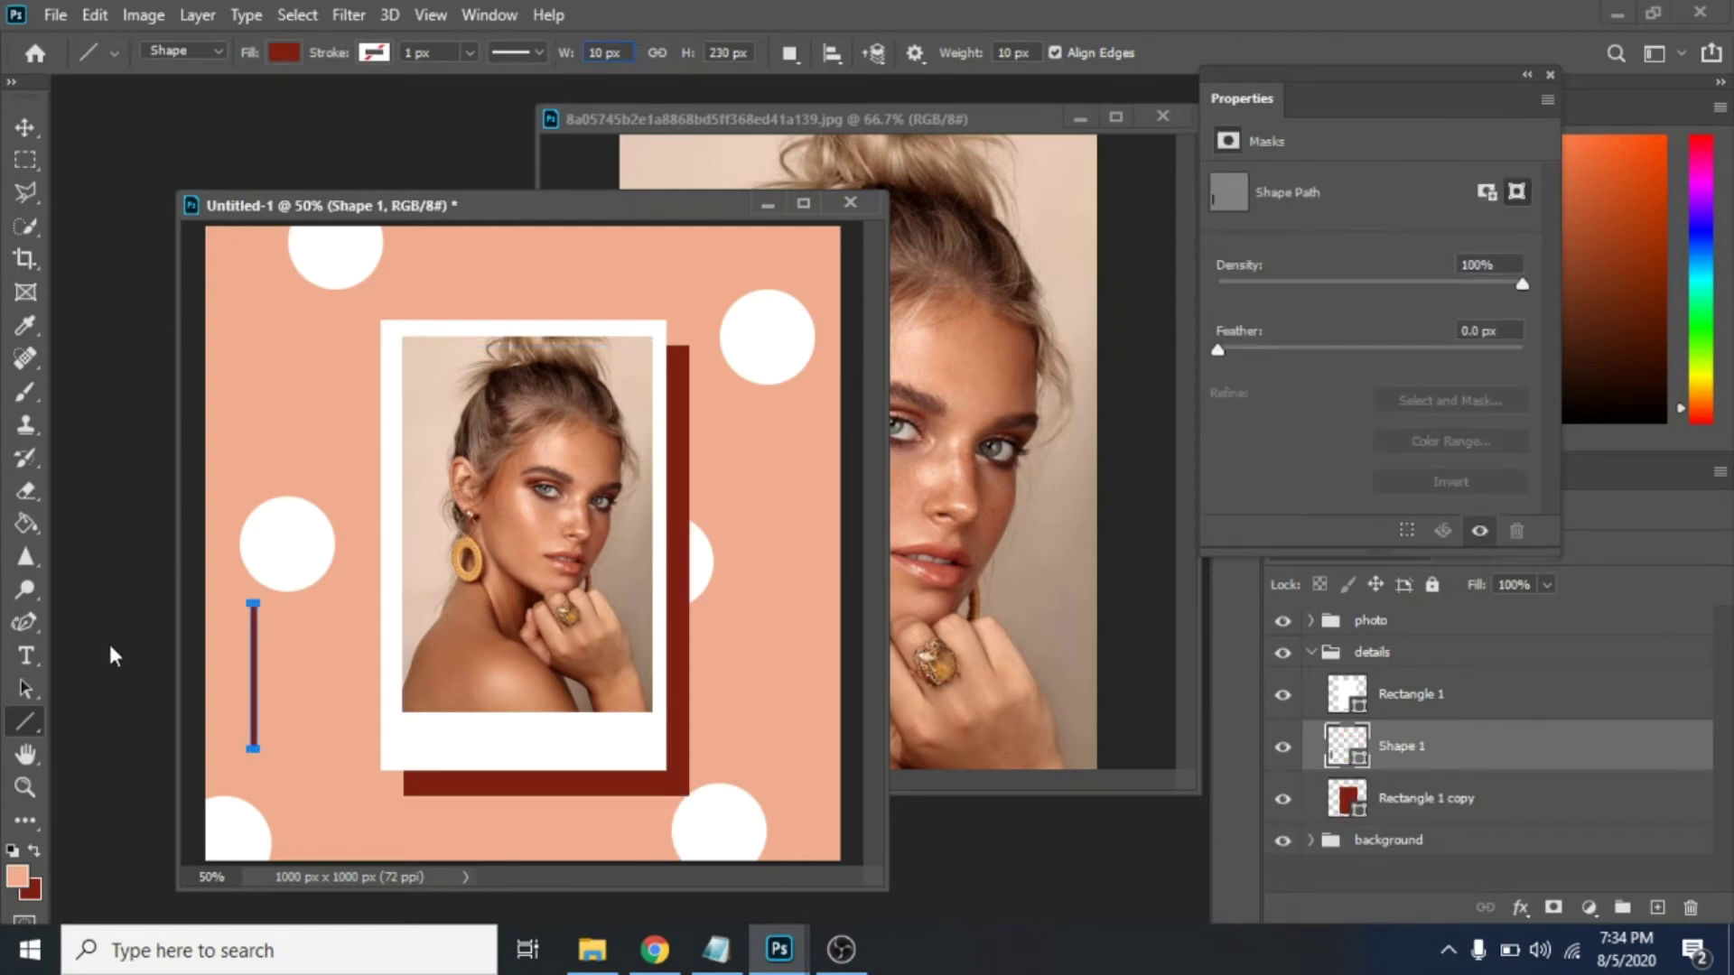
key(ctrl+j)
key(v)
drag(266, 699, 782, 408)
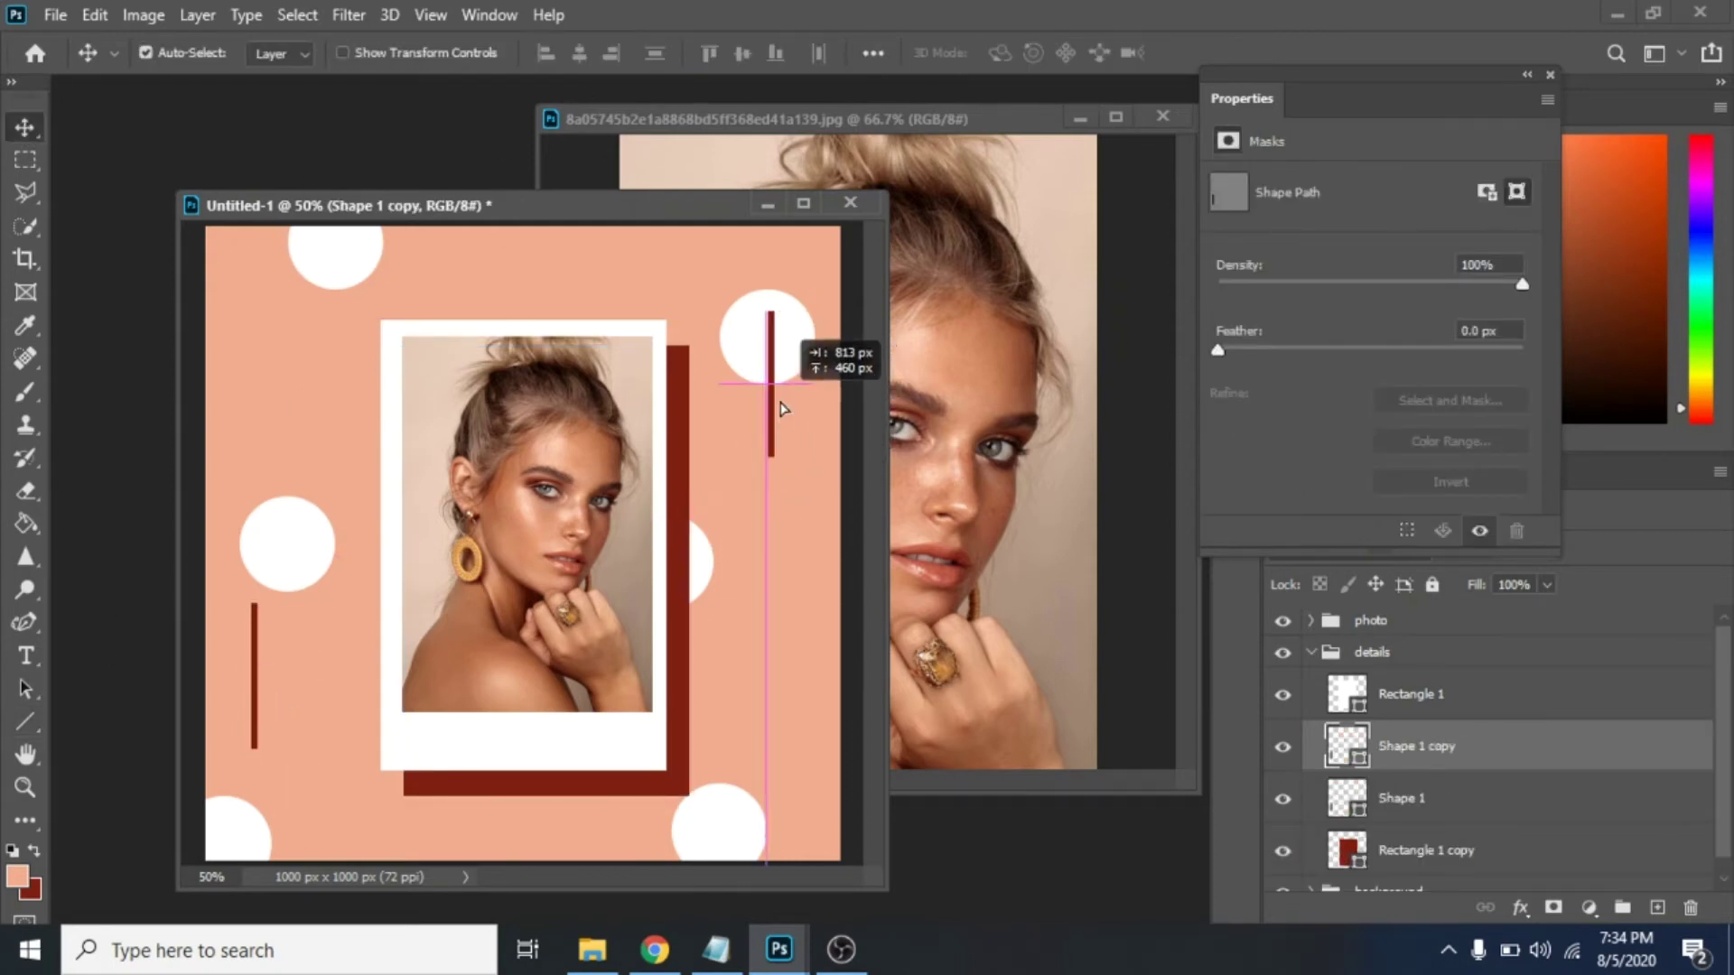
drag(782, 408, 812, 370)
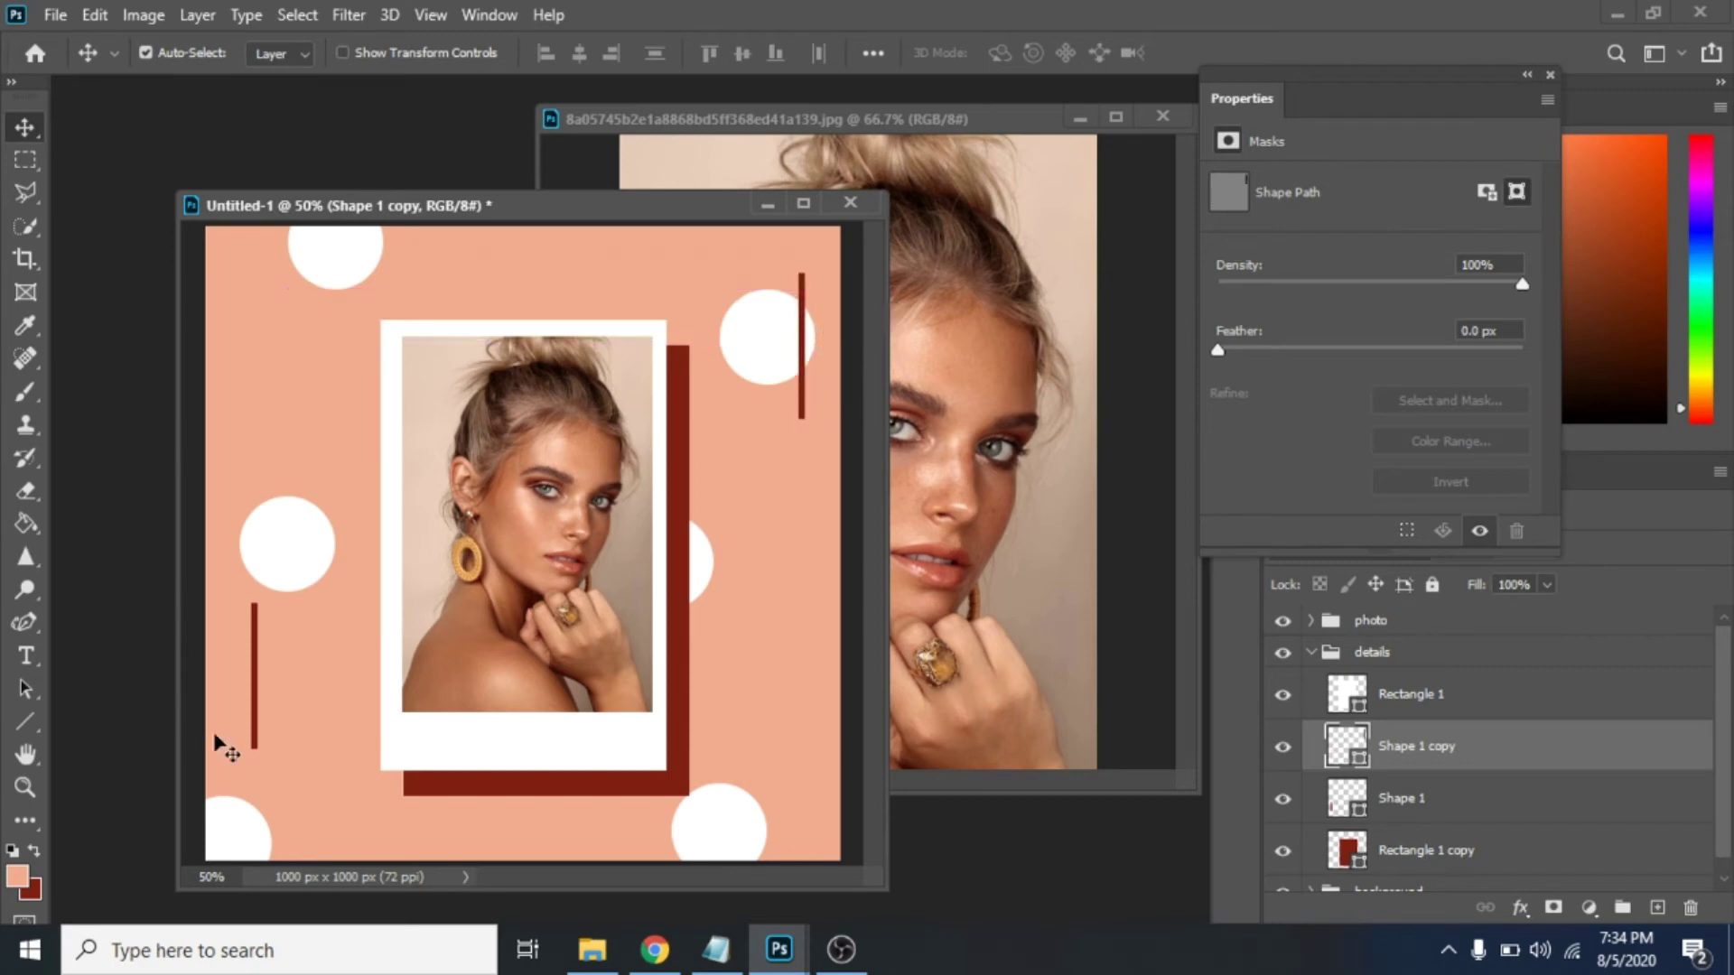
Fine-tune the positions of both accent lines and the upper-right circle.
drag(254, 687, 243, 749)
drag(785, 366, 763, 366)
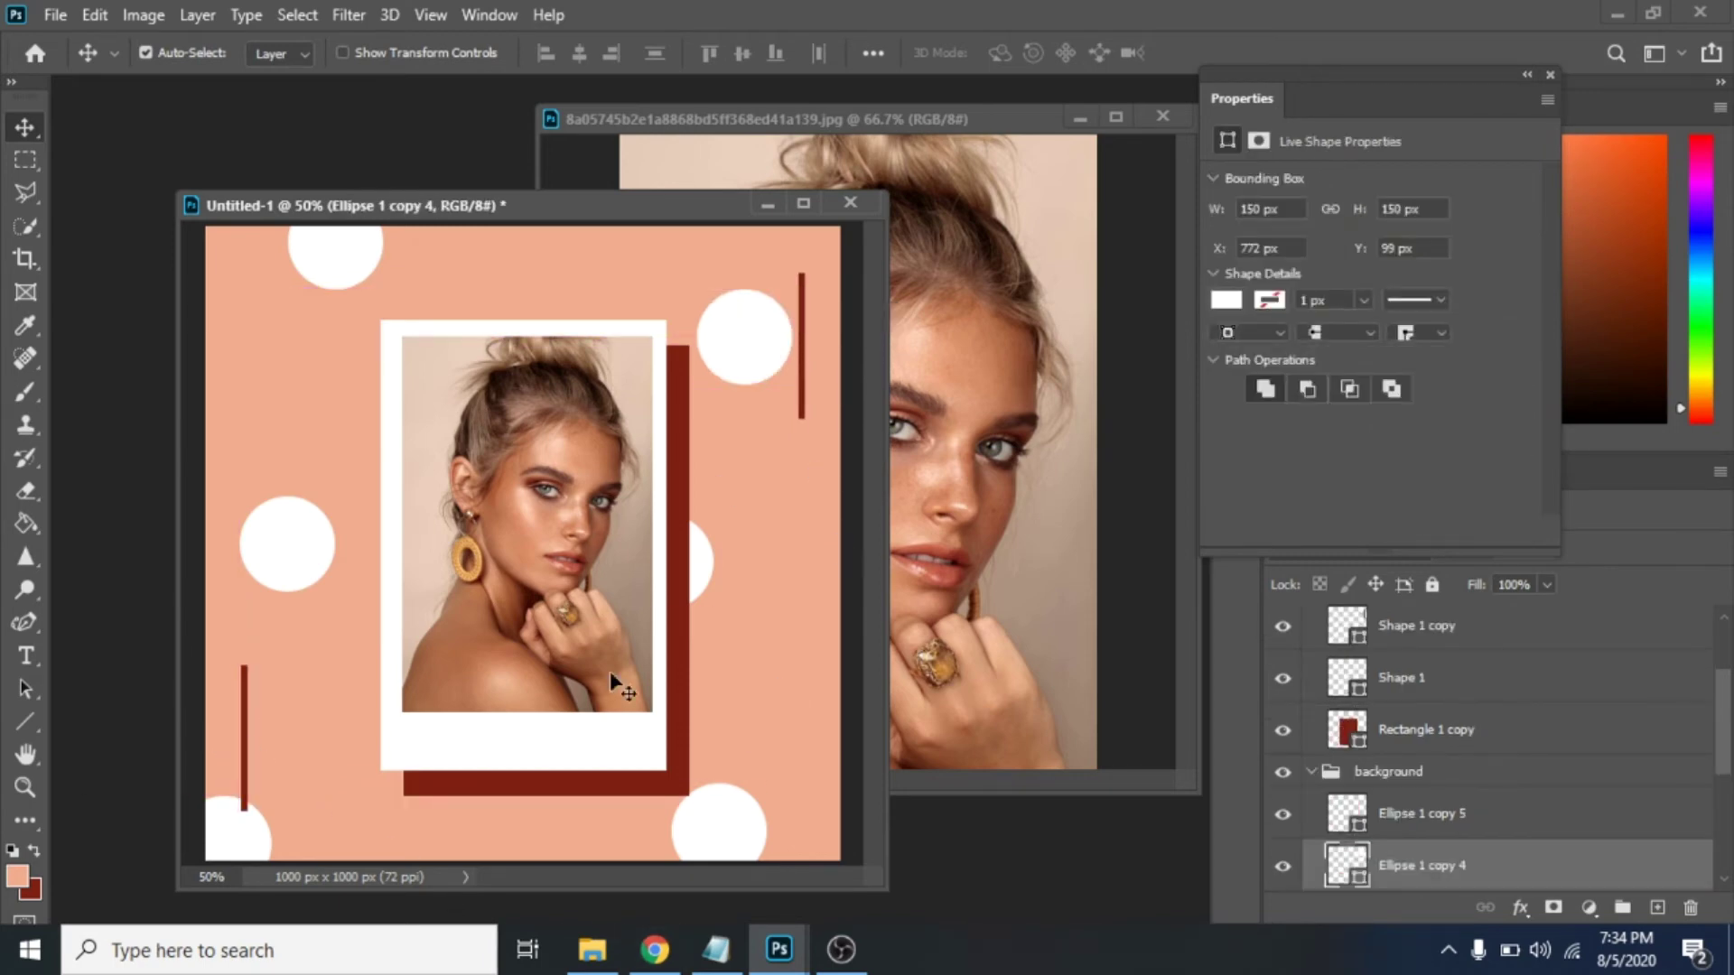
drag(251, 754, 247, 738)
drag(802, 307, 810, 302)
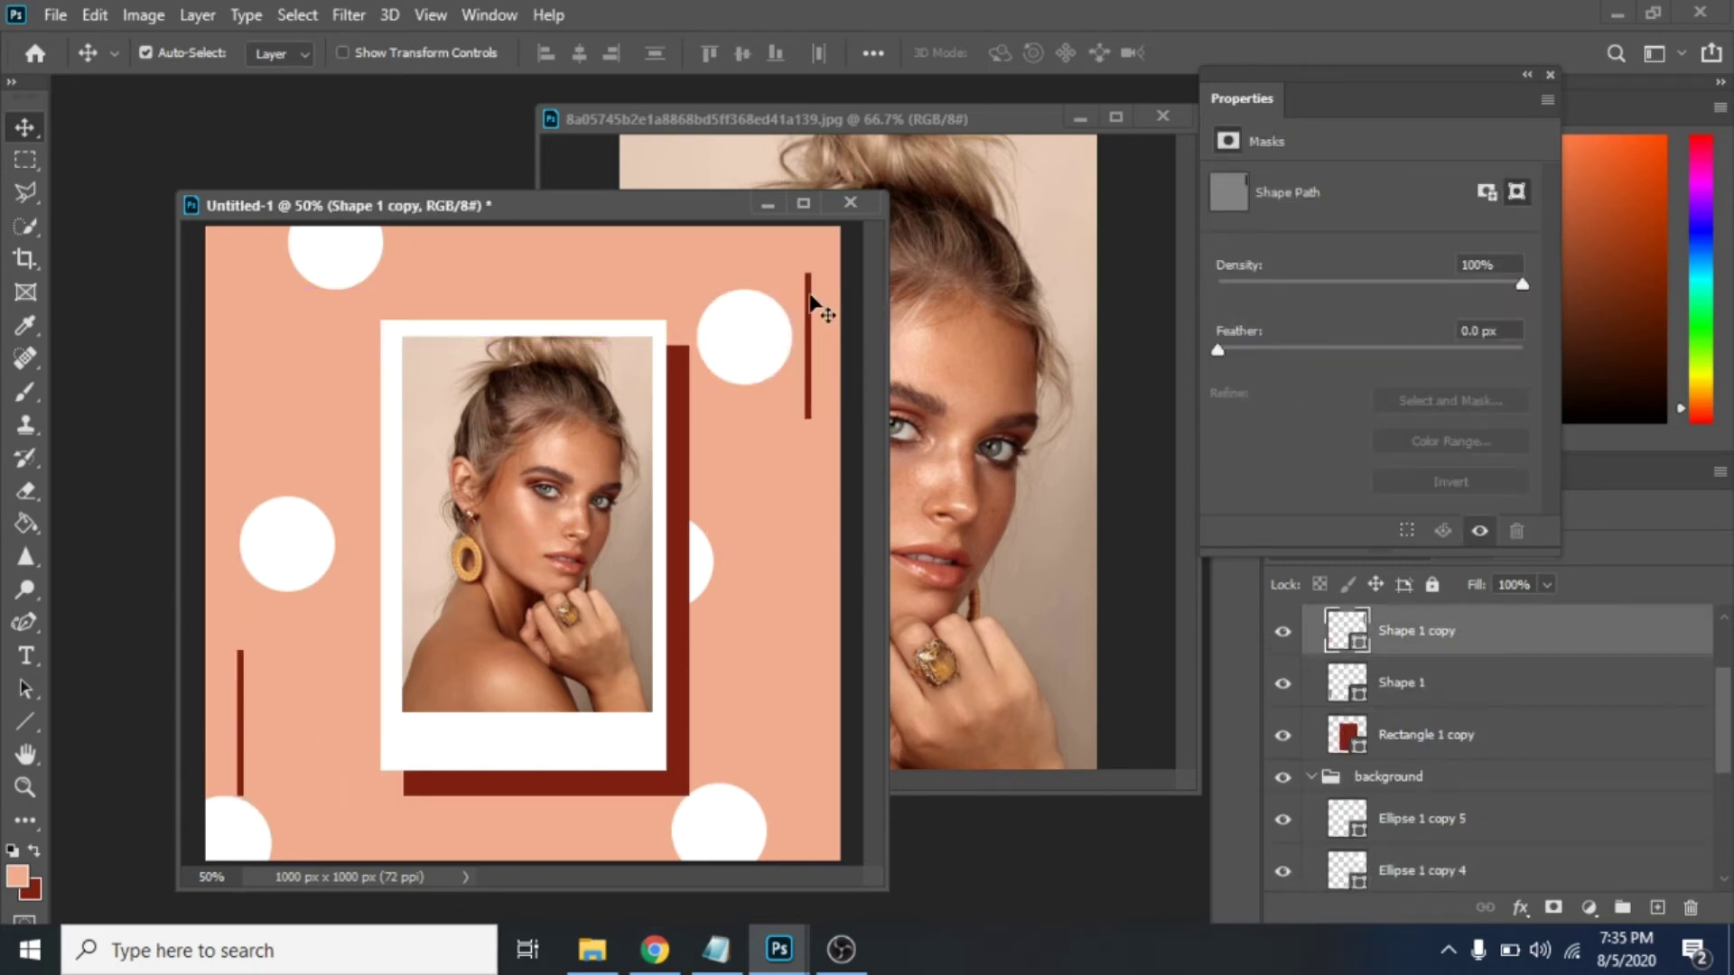
scroll(1381, 701, up, 2)
scroll(1382, 700, up, 1)
click(1310, 652)
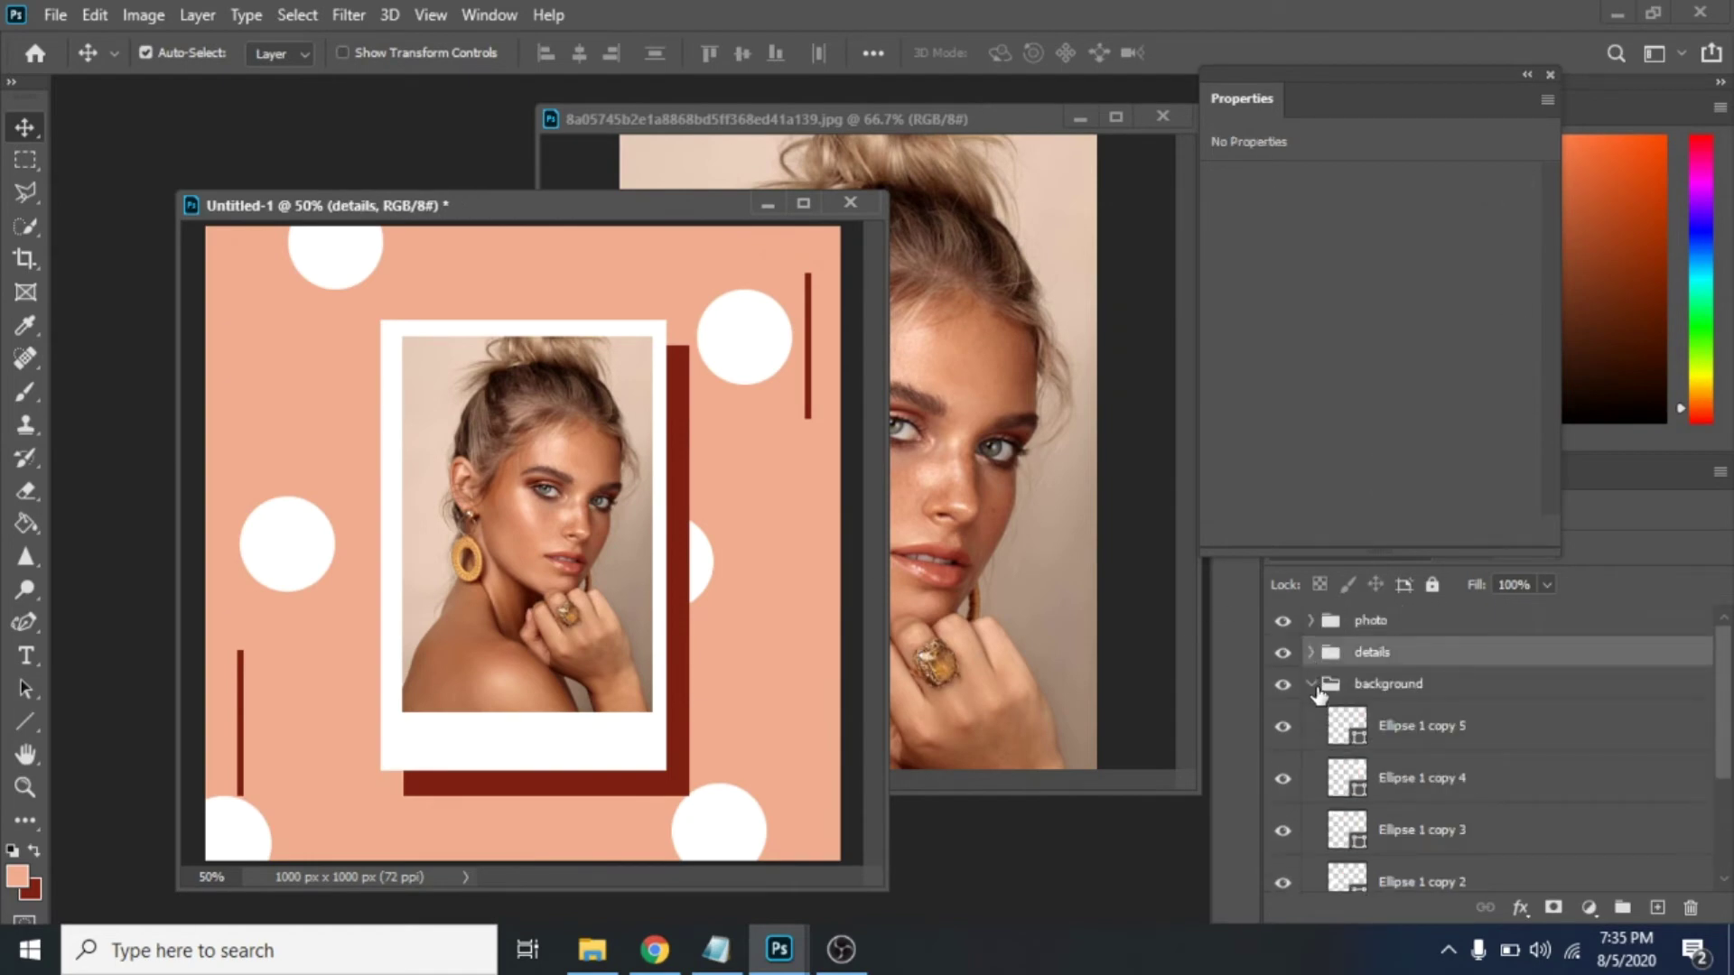
Add an 18 pt dark red (801f15) Lorem ipsum text box near the top-left corner above the photo group.
click(1311, 685)
click(1390, 623)
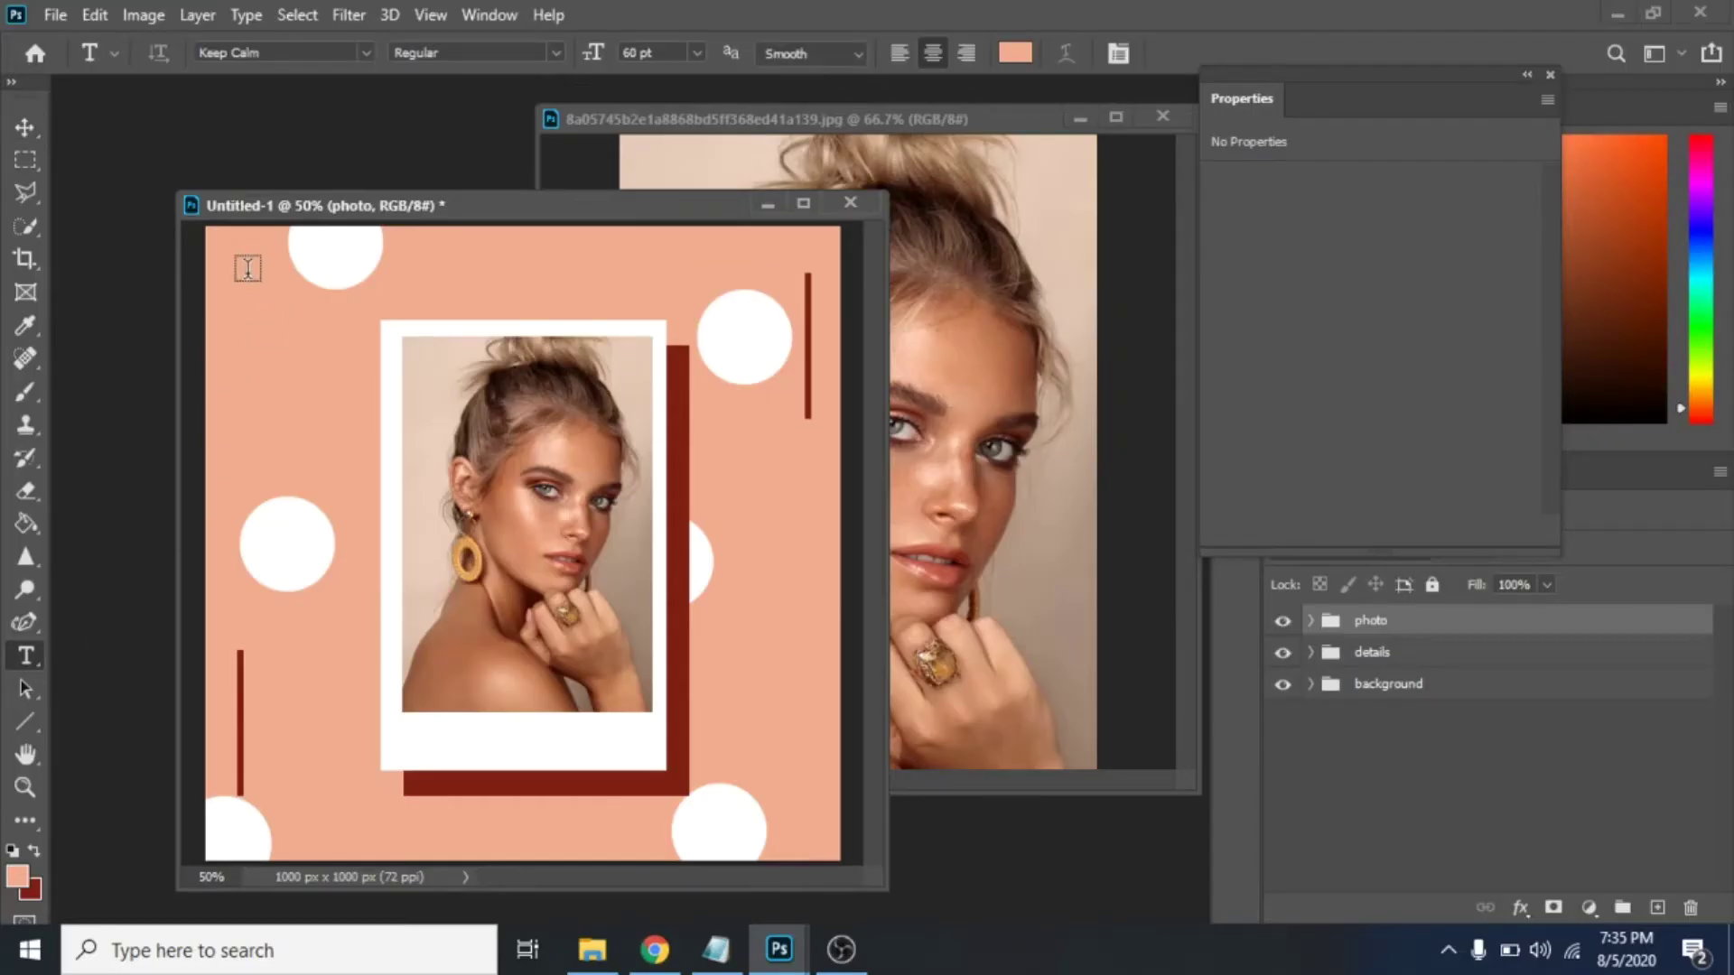
drag(244, 271, 423, 307)
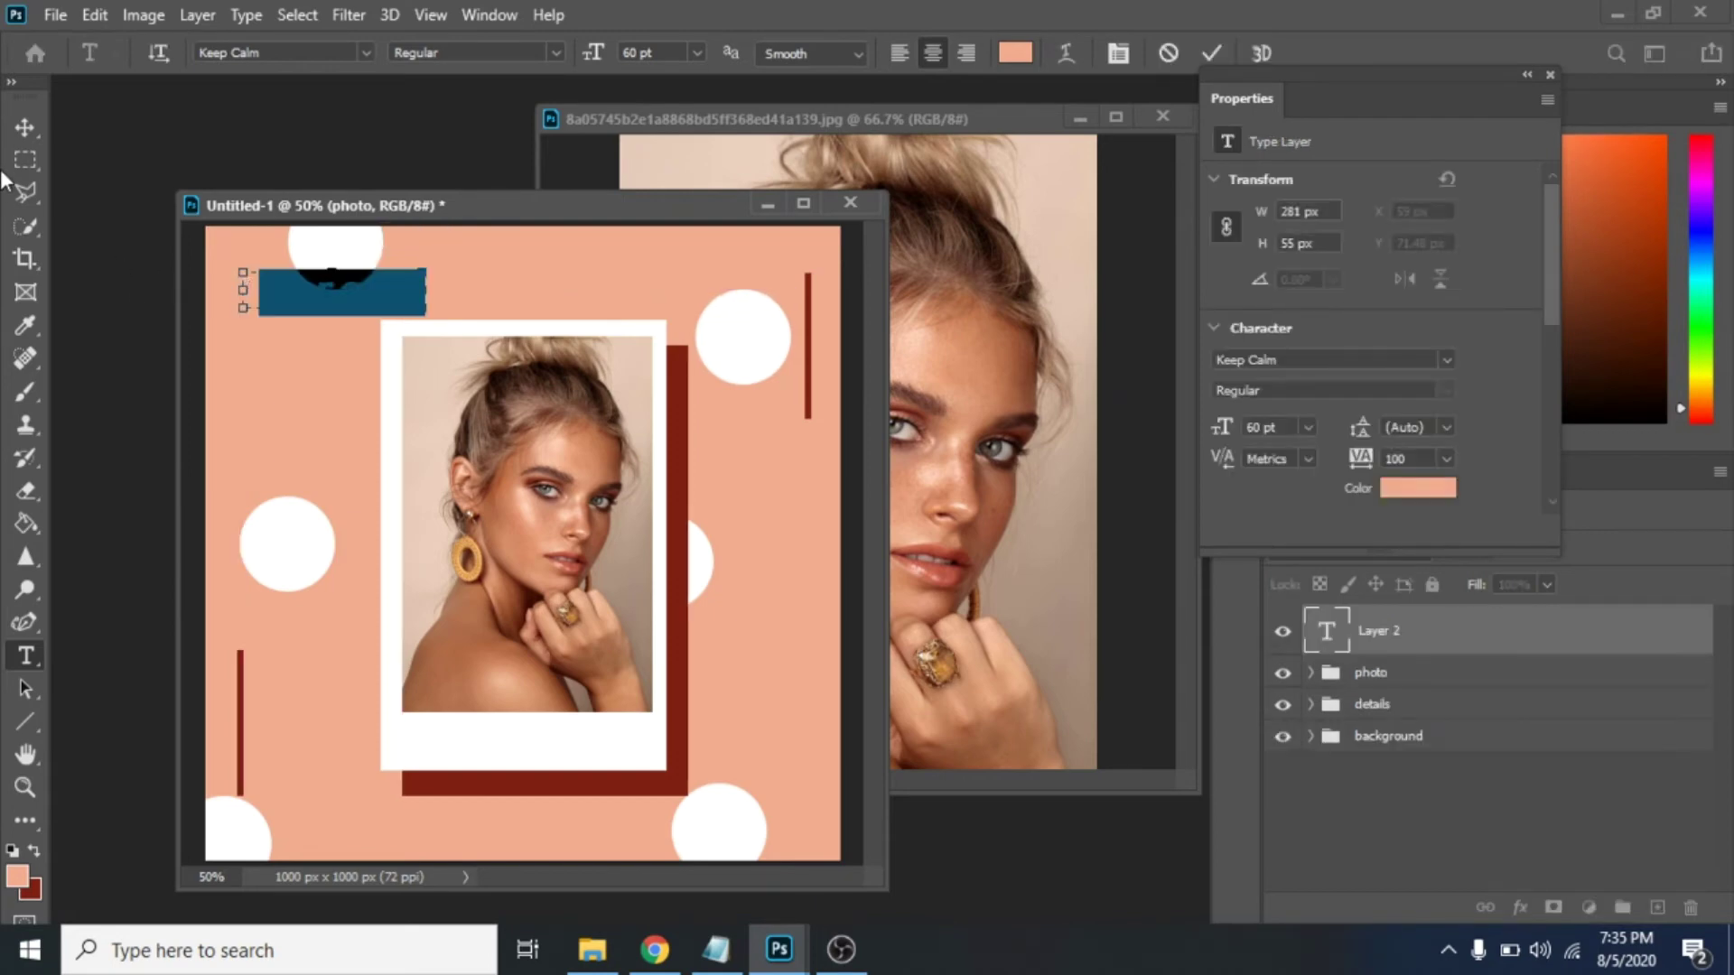
click(697, 53)
click(673, 248)
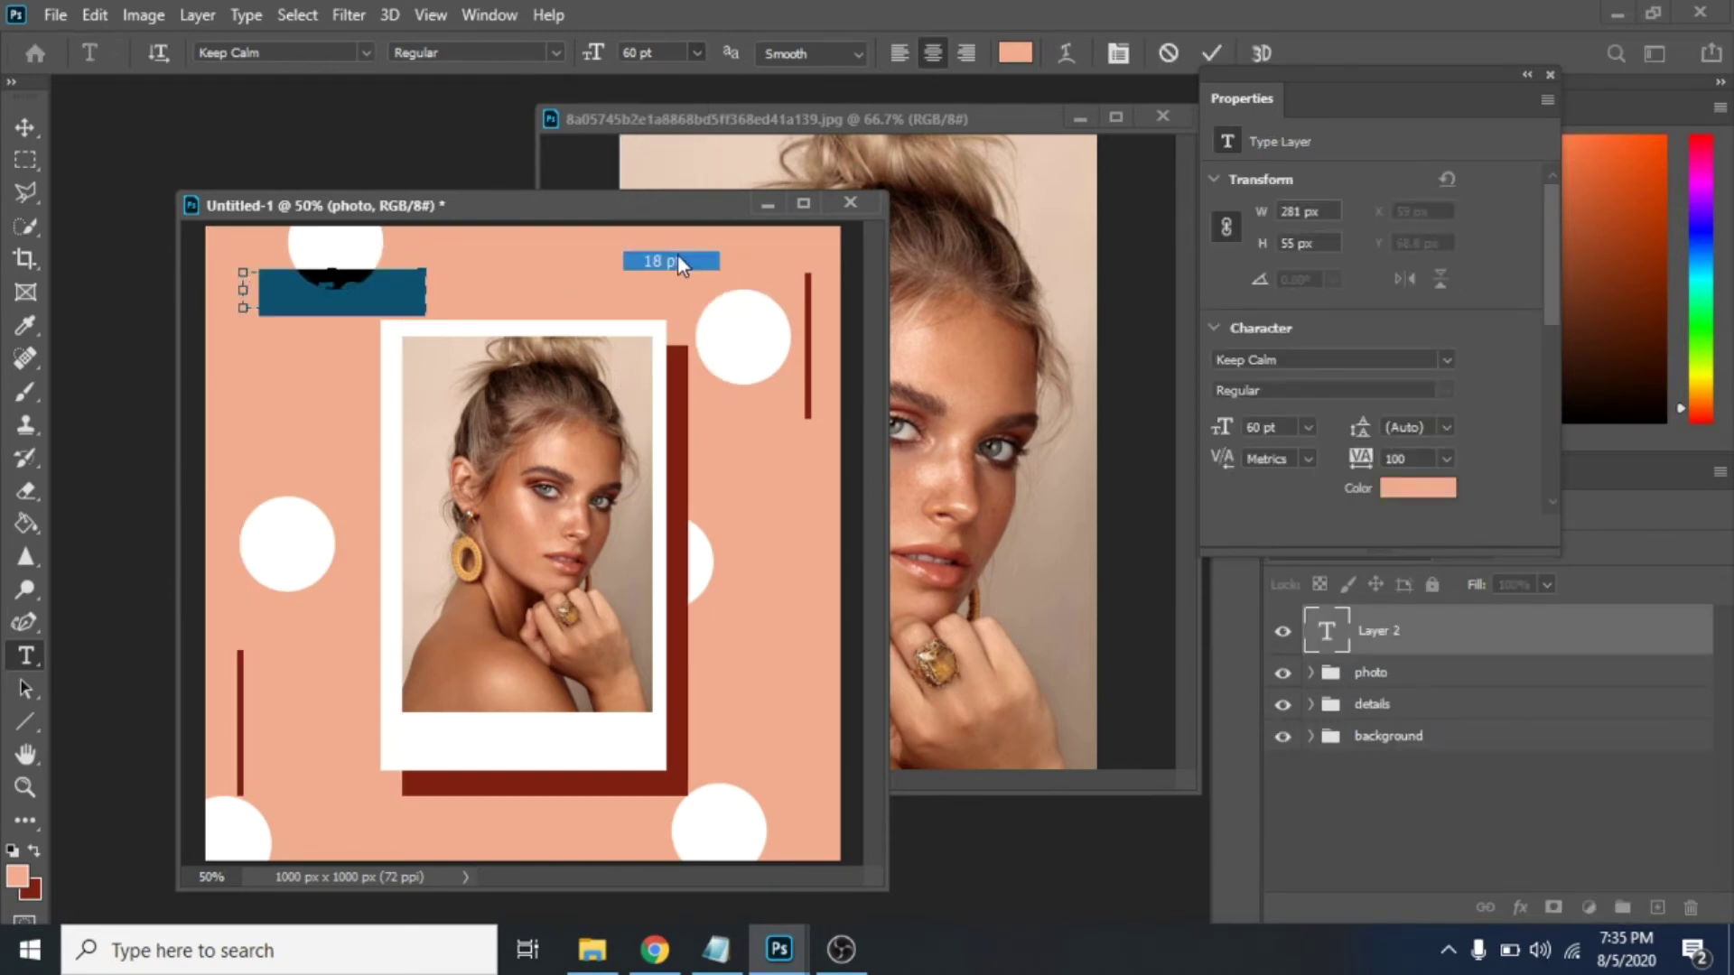
click(1015, 52)
click(41, 892)
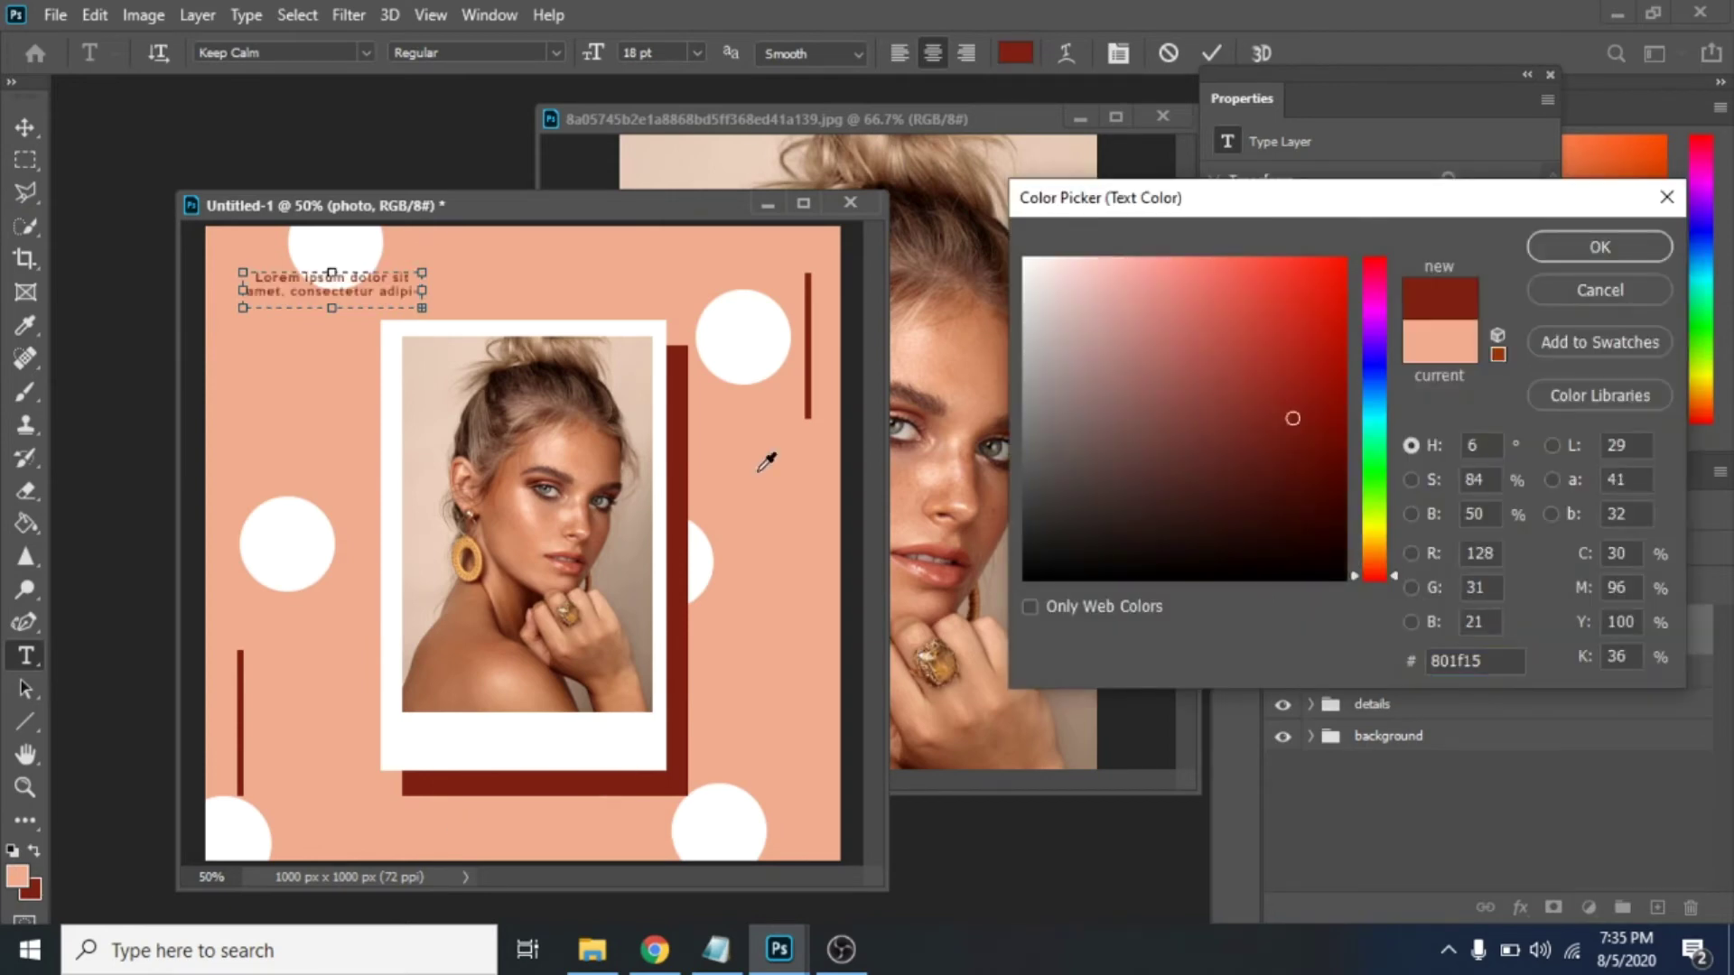
click(1600, 247)
key(v)
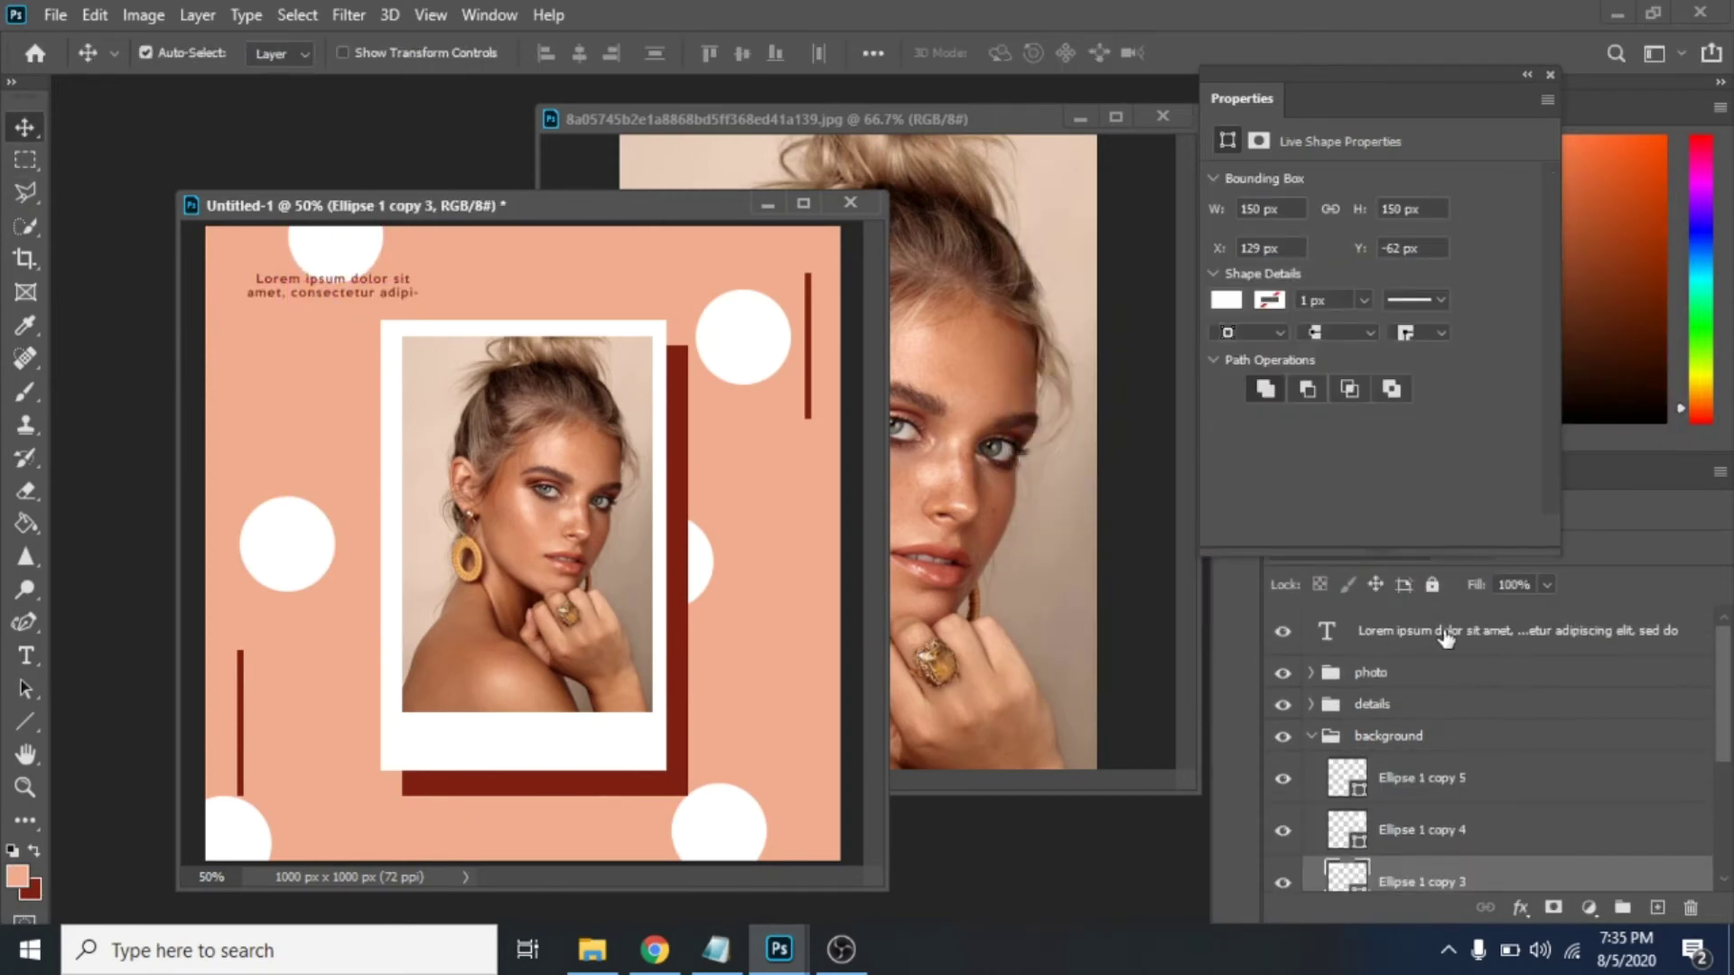
Nudge the Lorem ipsum text layer up, then undo the move and keep it selected.
click(1446, 637)
drag(311, 287, 310, 276)
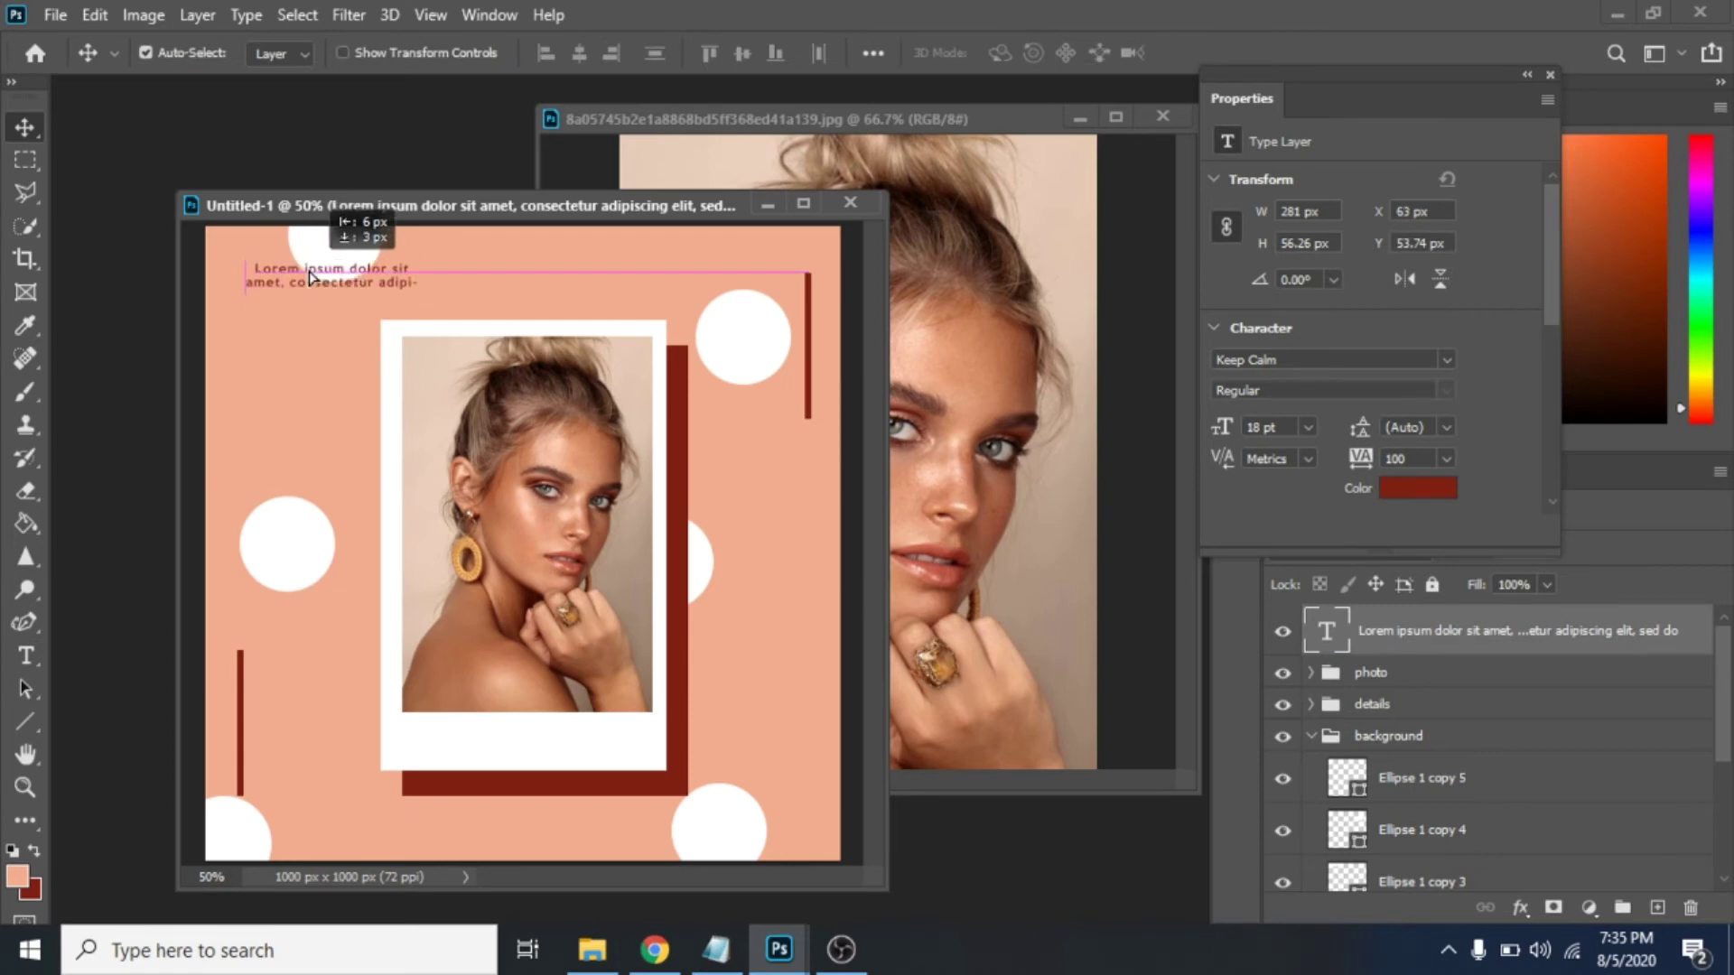
key(ctrl+z)
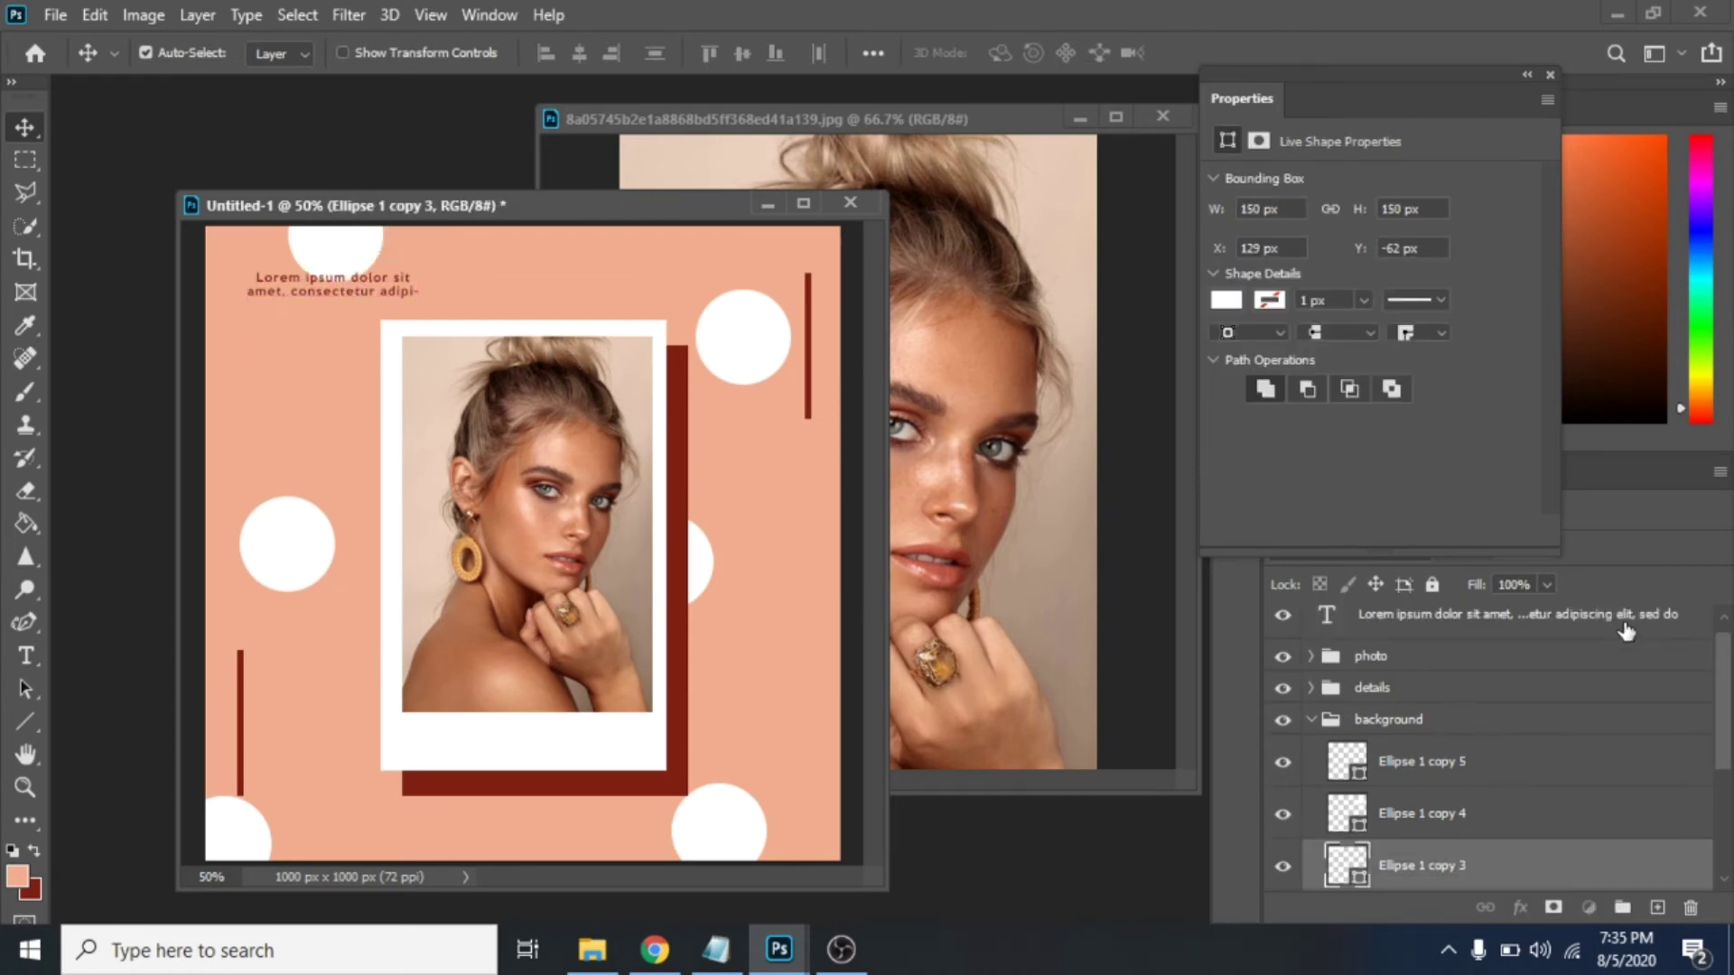
click(1625, 631)
Duplicate the Lorem ipsum text and move the copy to the bottom-right.
key(ctrl+j)
drag(357, 289, 731, 828)
drag(862, 894, 903, 930)
Add a 72 pt 'glam' text layer on the white strip below the photo.
key(t)
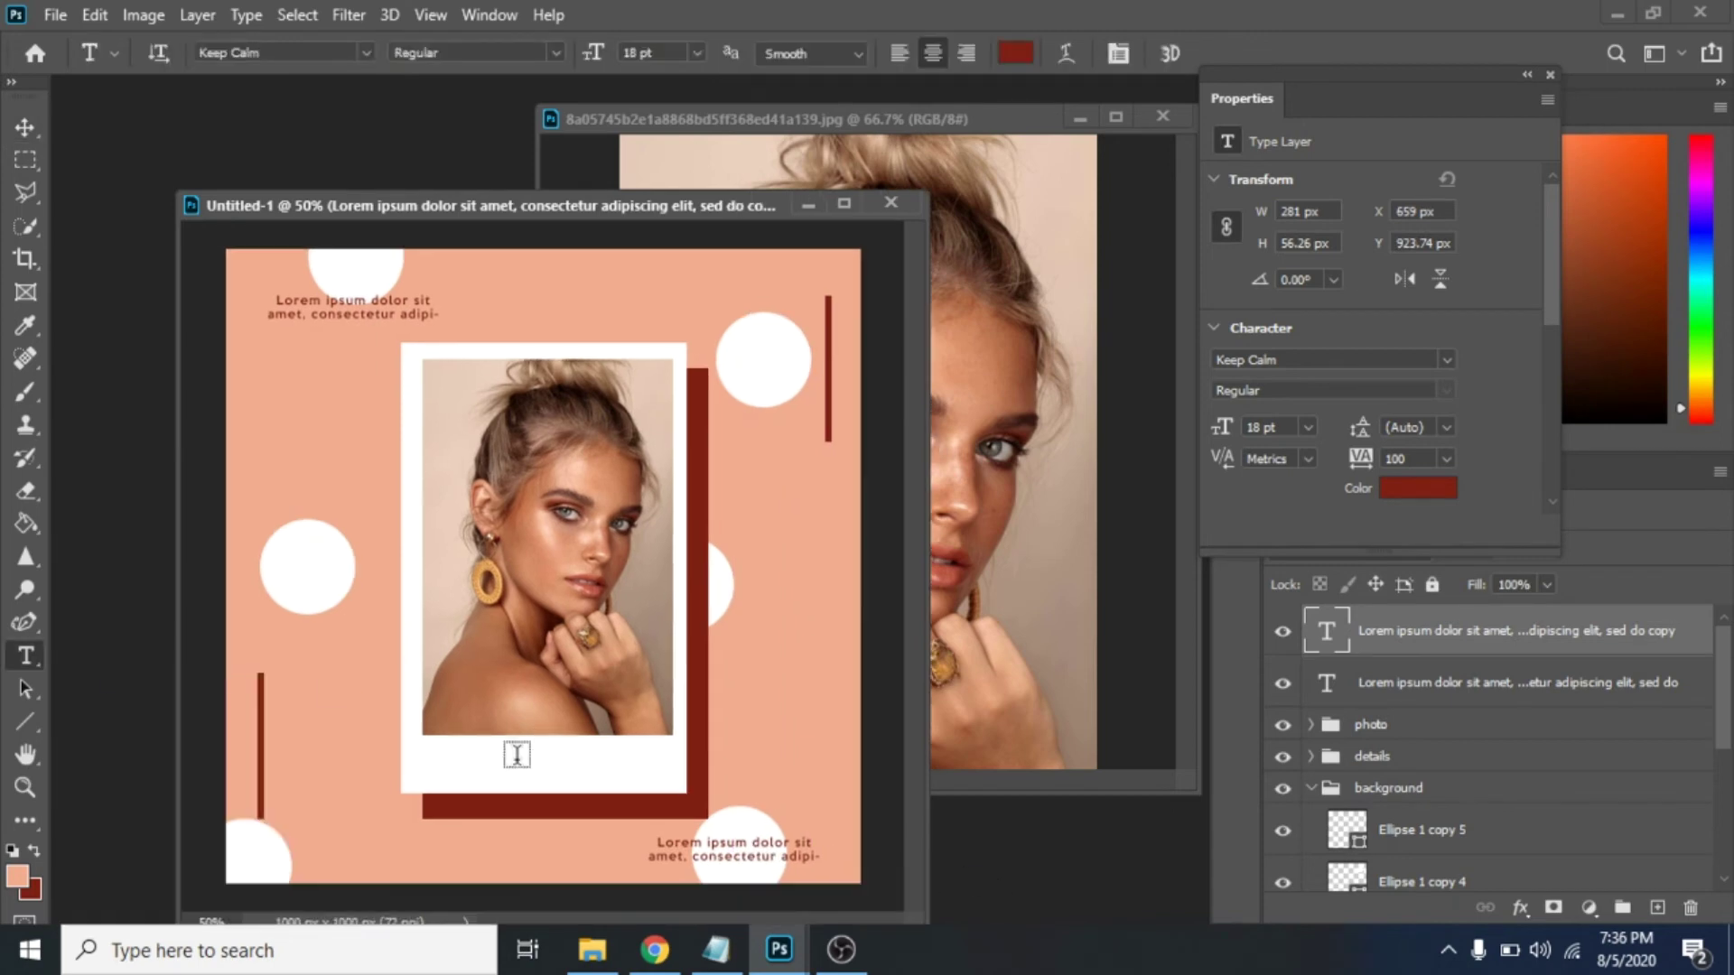
click(493, 765)
text(glam)
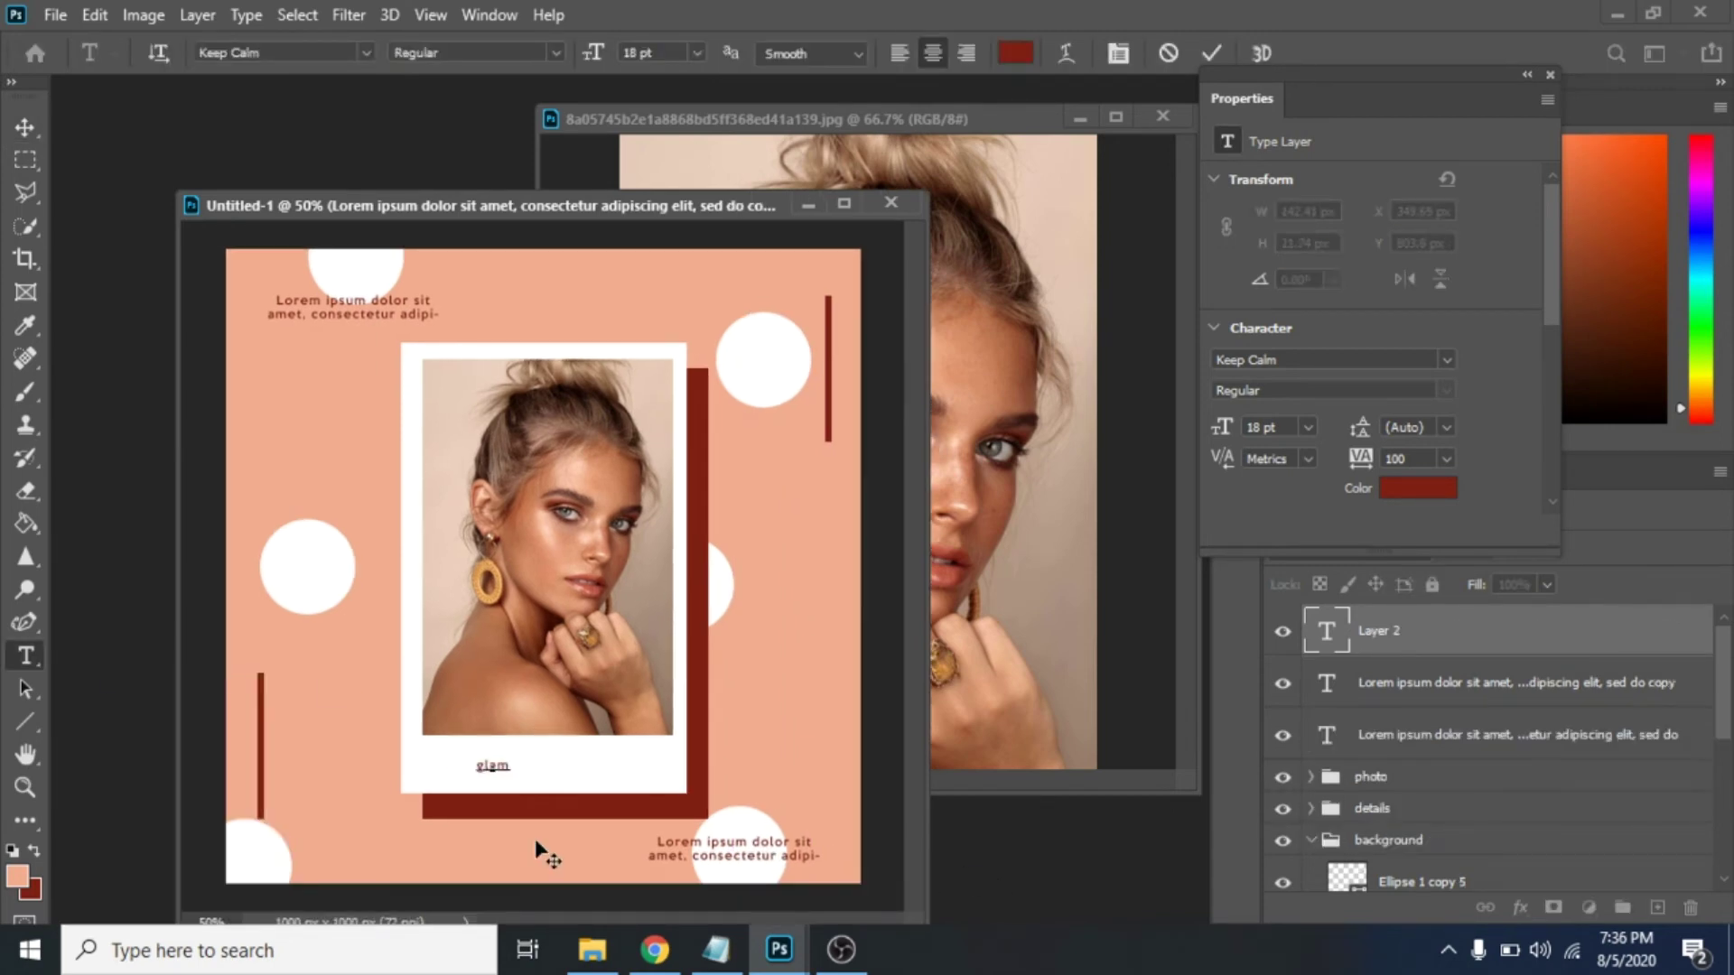
key(ctrl+a)
click(697, 54)
click(685, 363)
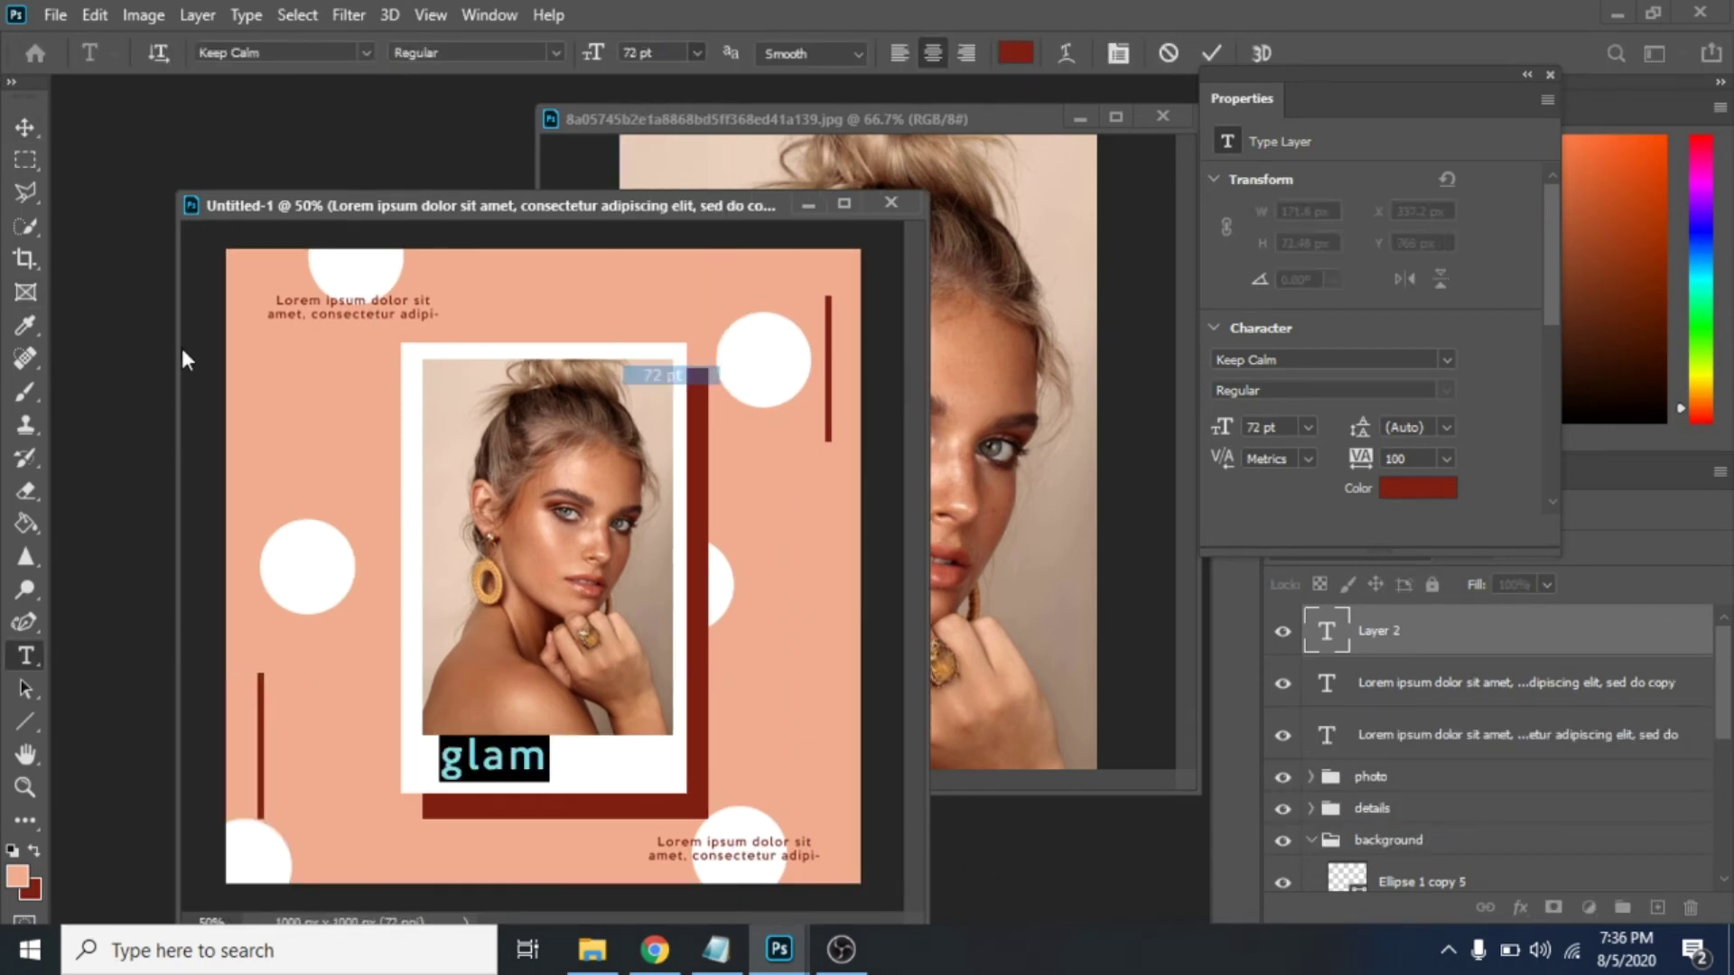
key(ctrl+Return)
key(v)
drag(511, 773, 495, 768)
Prefix the heading with '#', recentre #glam under the photo, and create a new layer group.
key(t)
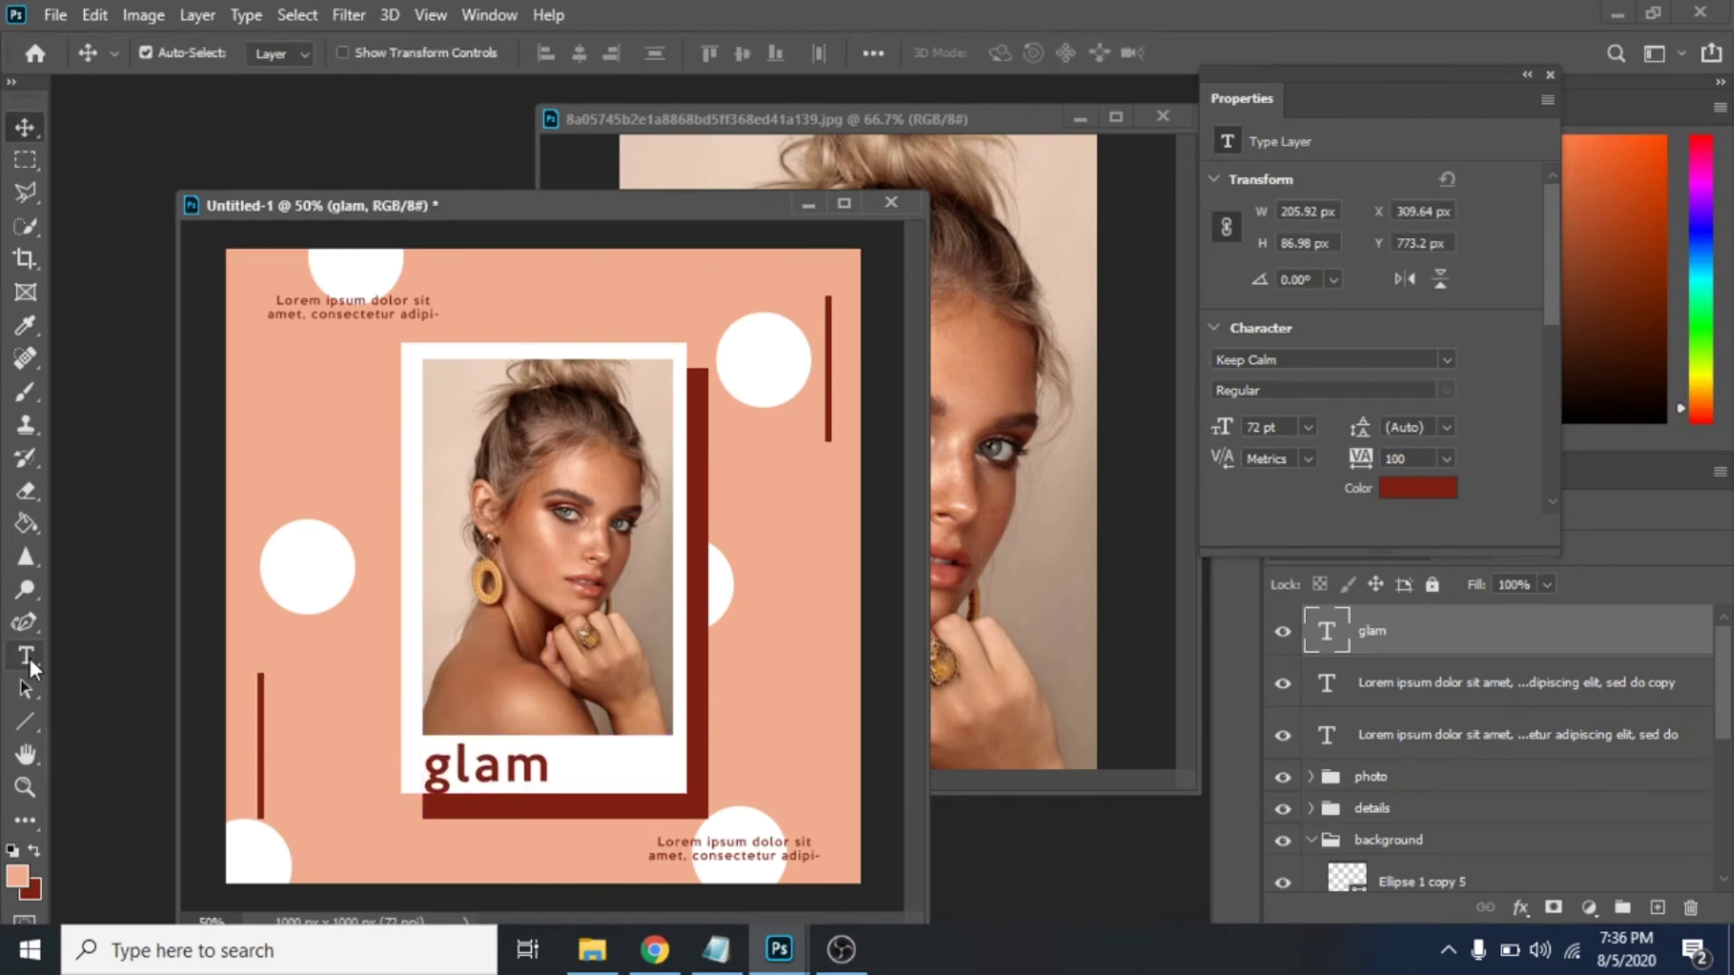
click(424, 766)
text(#)
key(ctrl+Return)
key(v)
drag(533, 774, 592, 781)
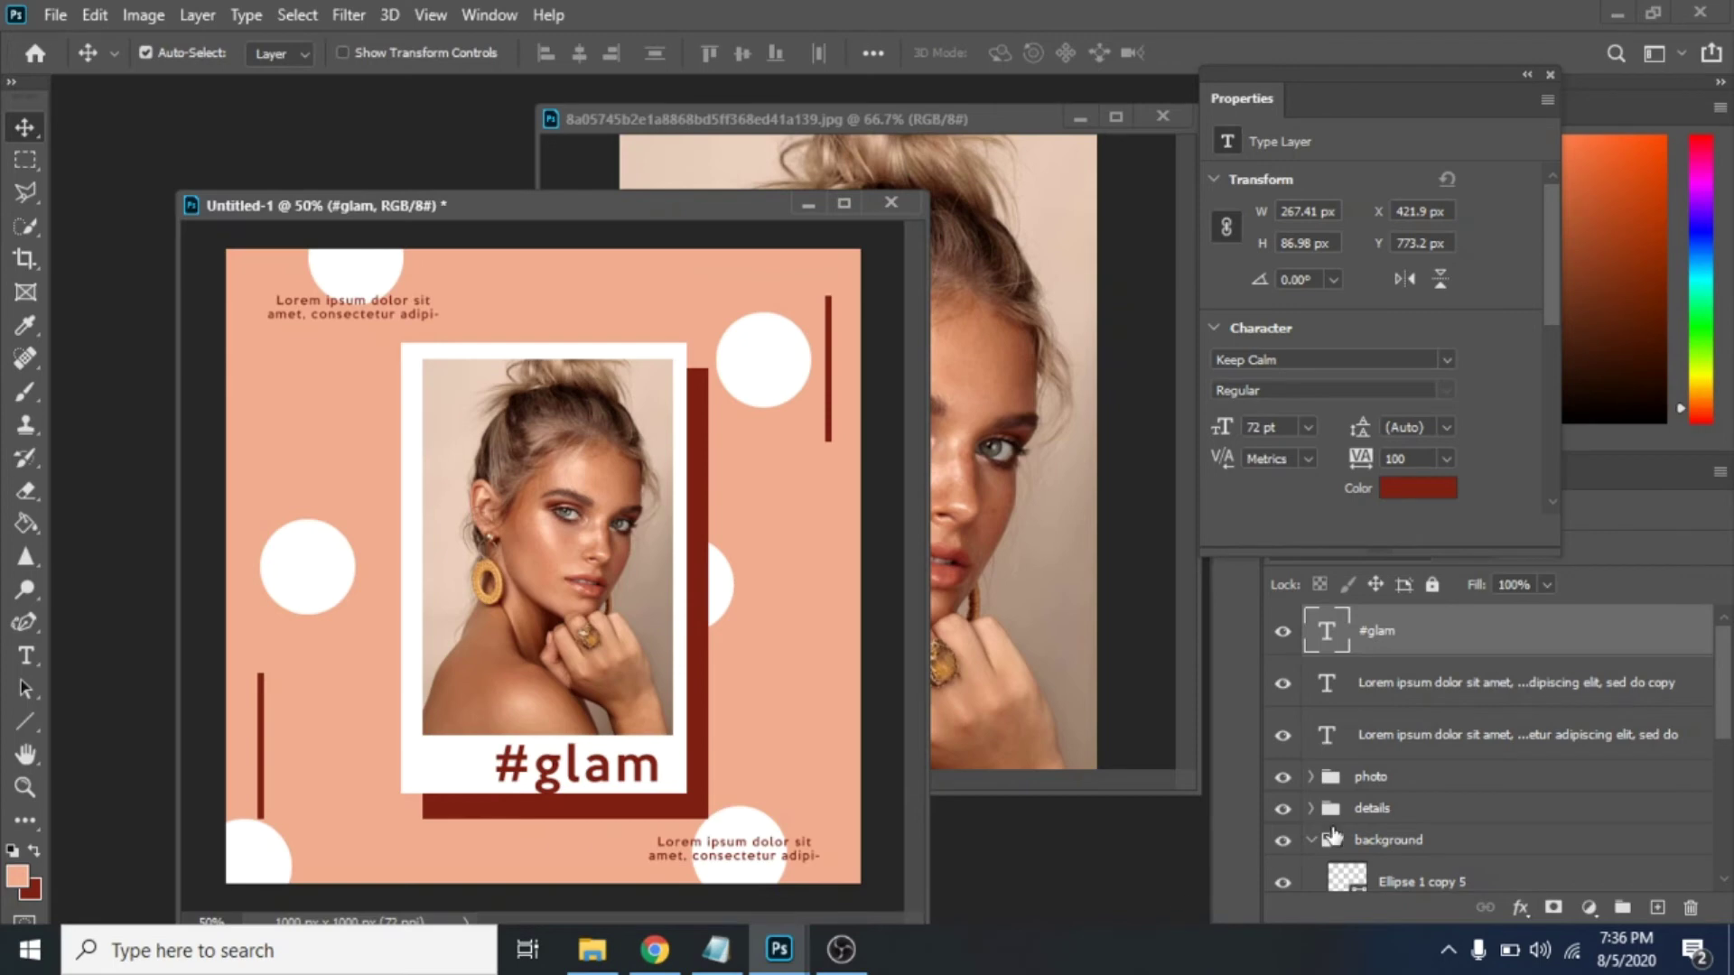
click(1623, 909)
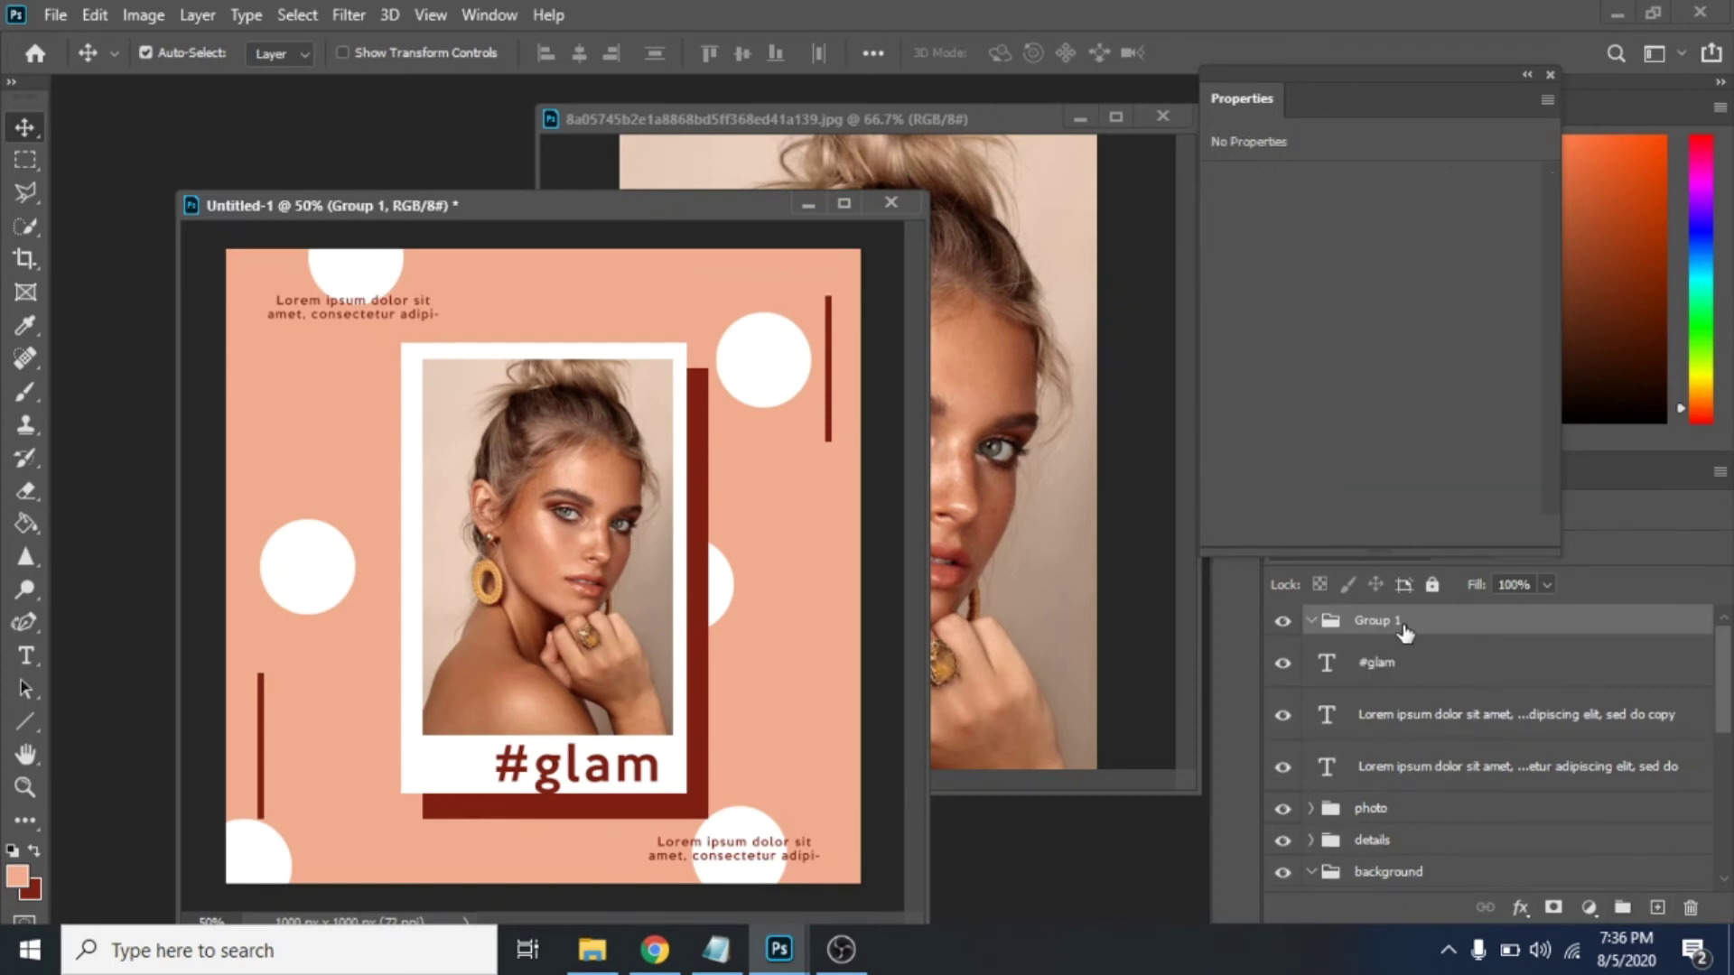
Name the group 'text', move #glam and both lorem layers into it, and collapse the text and background groups.
text(text)
click(1395, 668)
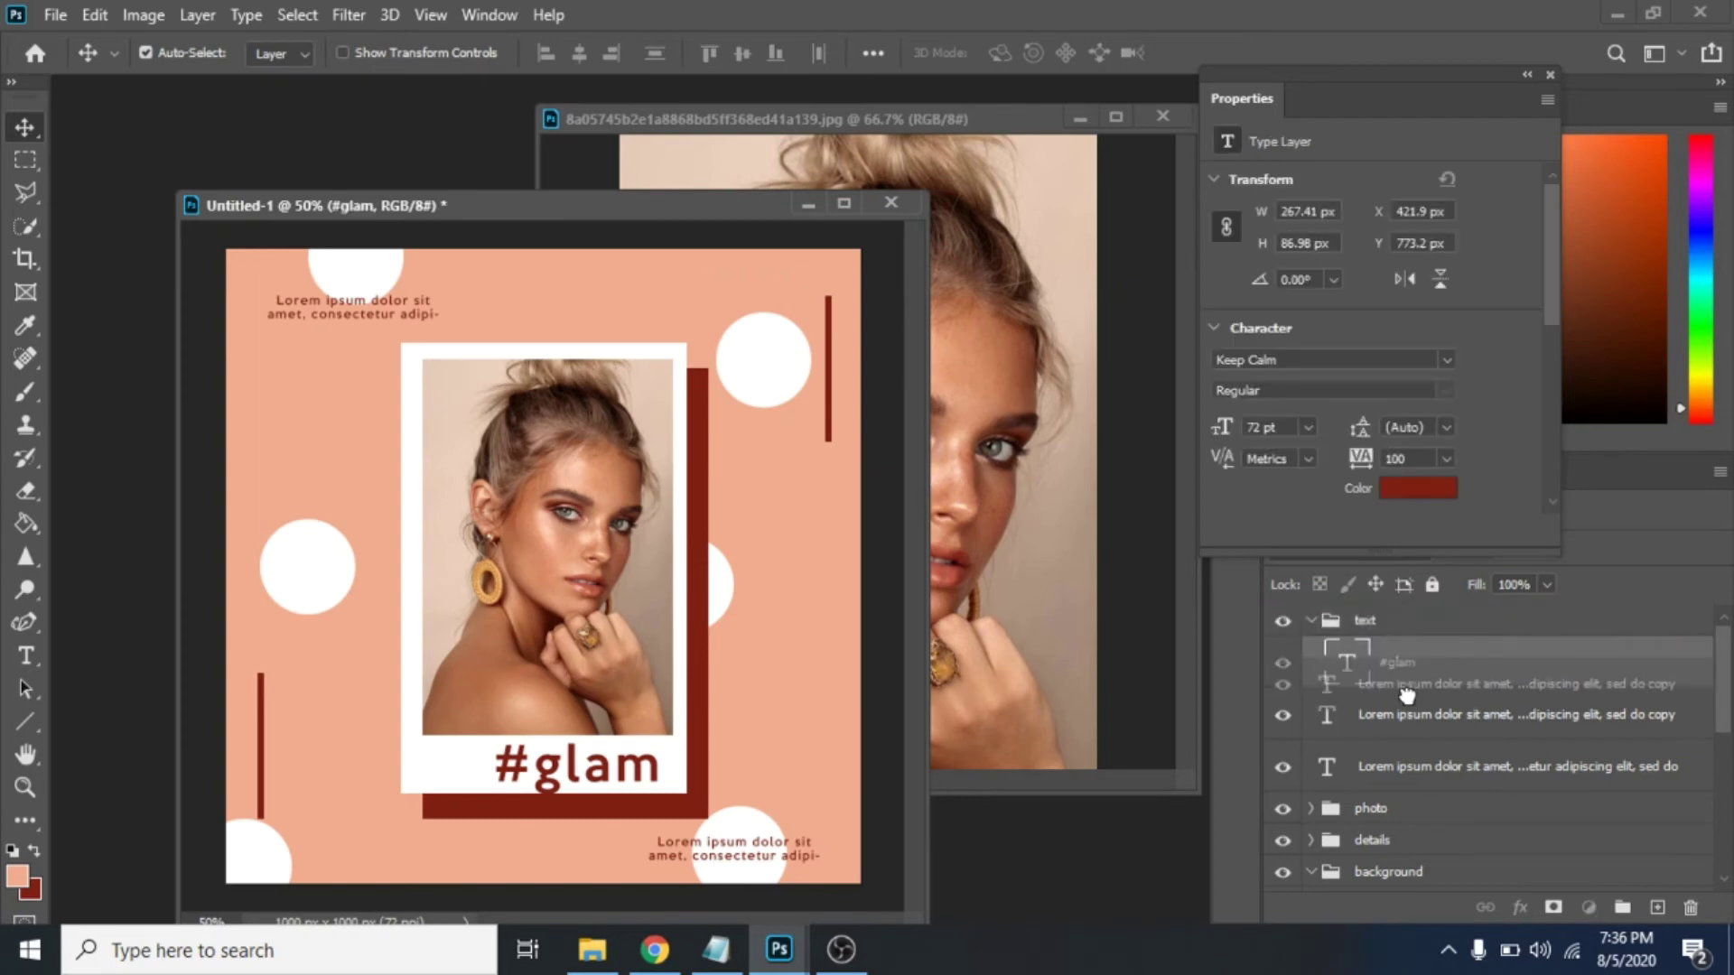
drag(1406, 729, 1390, 672)
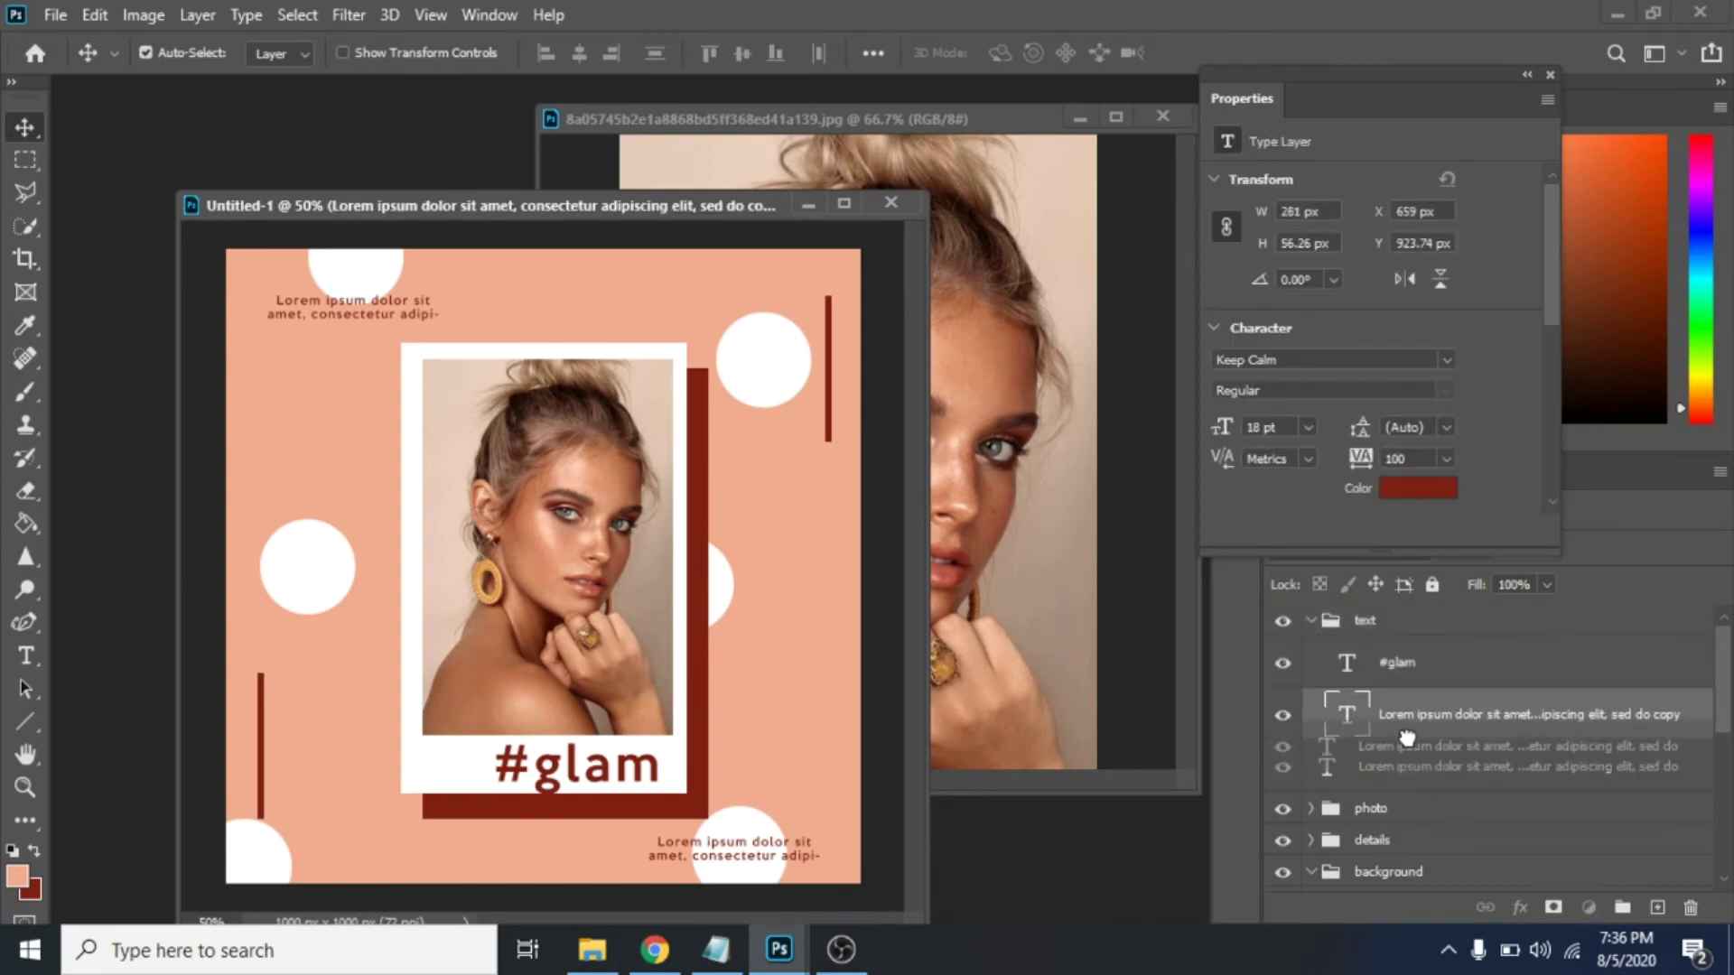
drag(1404, 768, 1354, 707)
click(1317, 623)
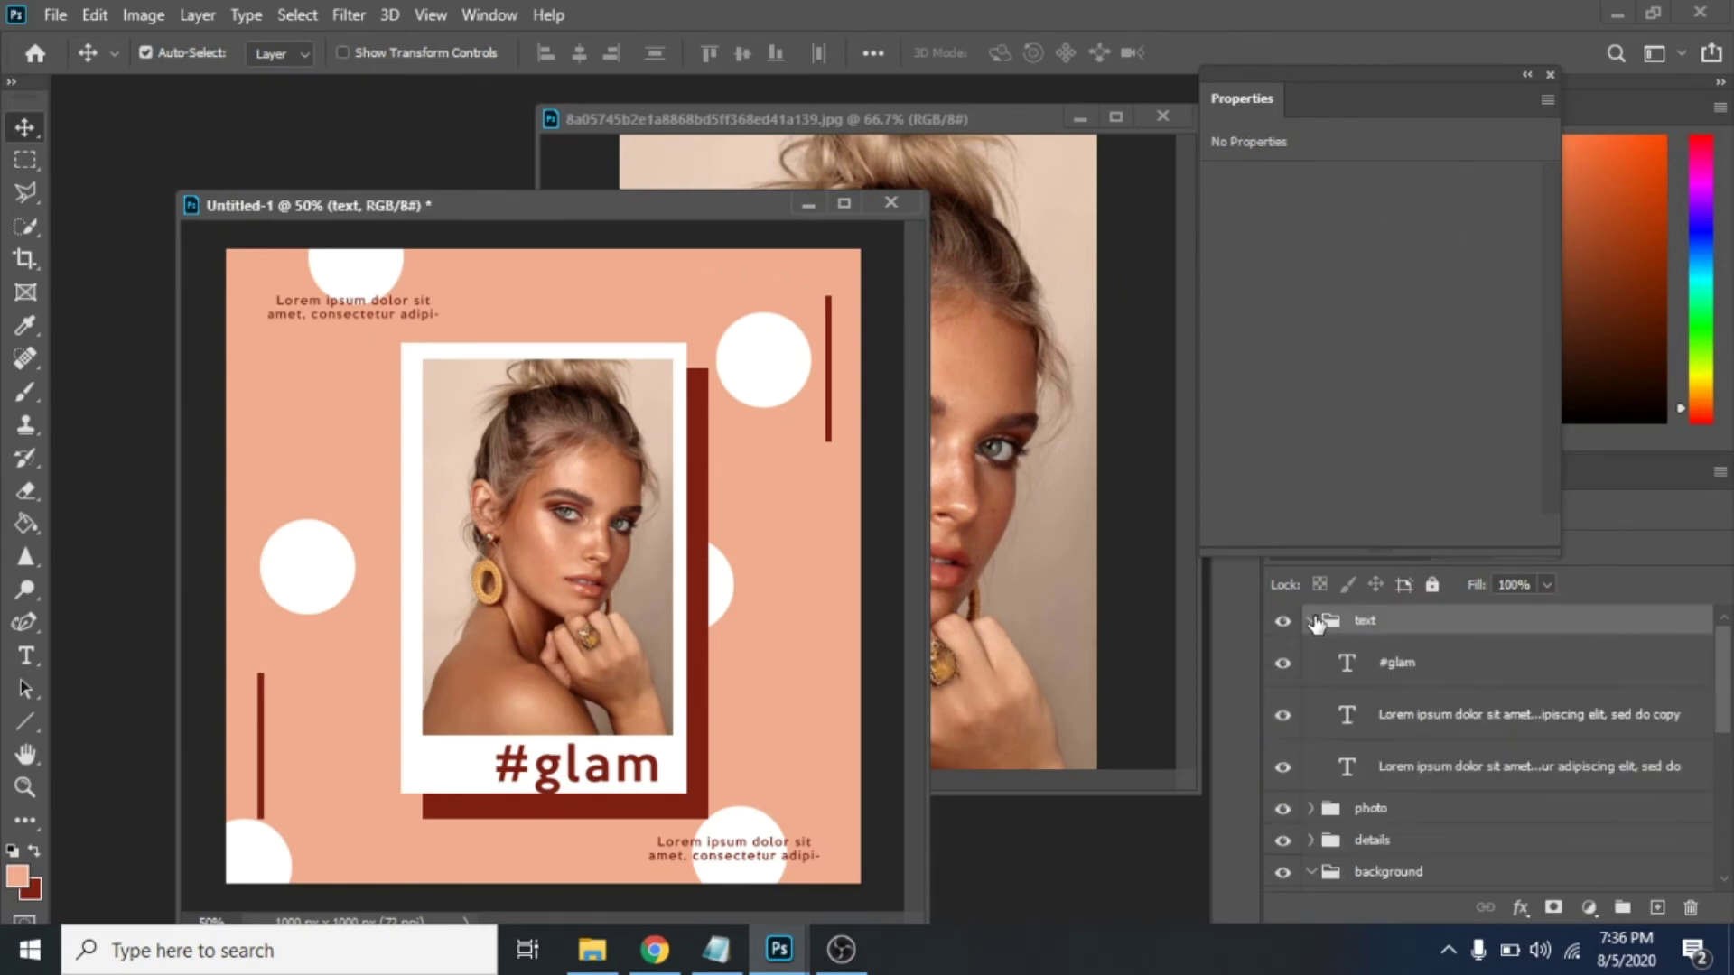
click(1311, 621)
click(1311, 718)
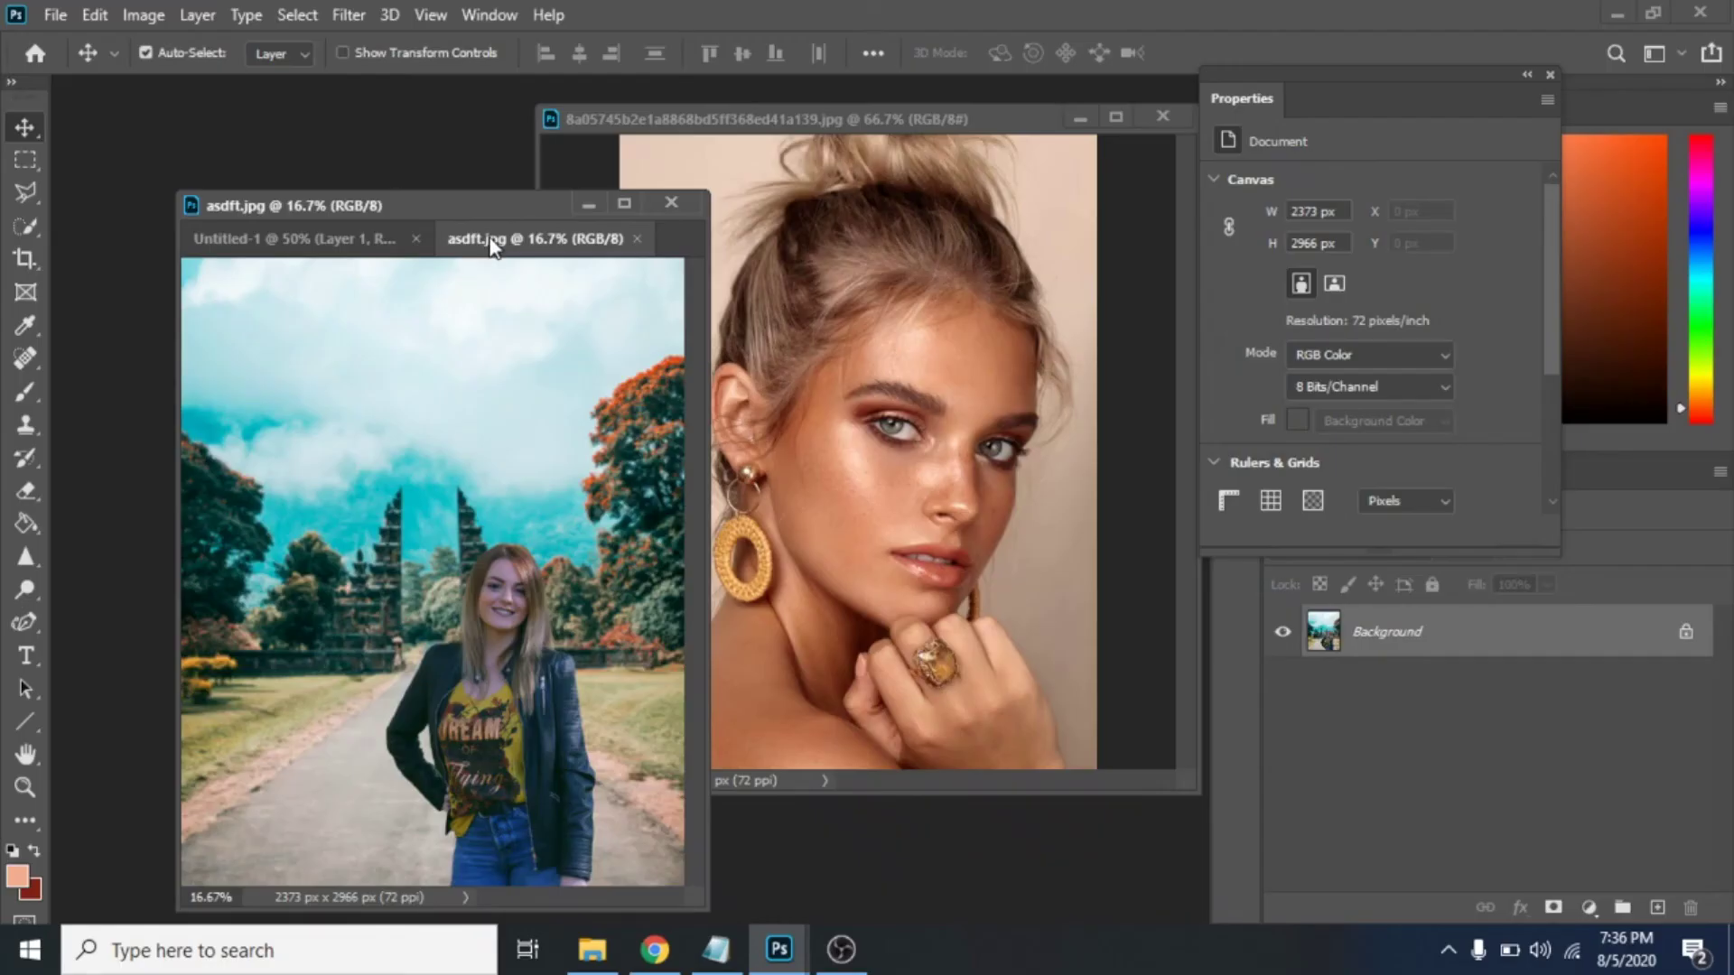
Bring the asdft.jpg temple-gate photo into the template and scale it to 30%.
drag(493, 240, 701, 251)
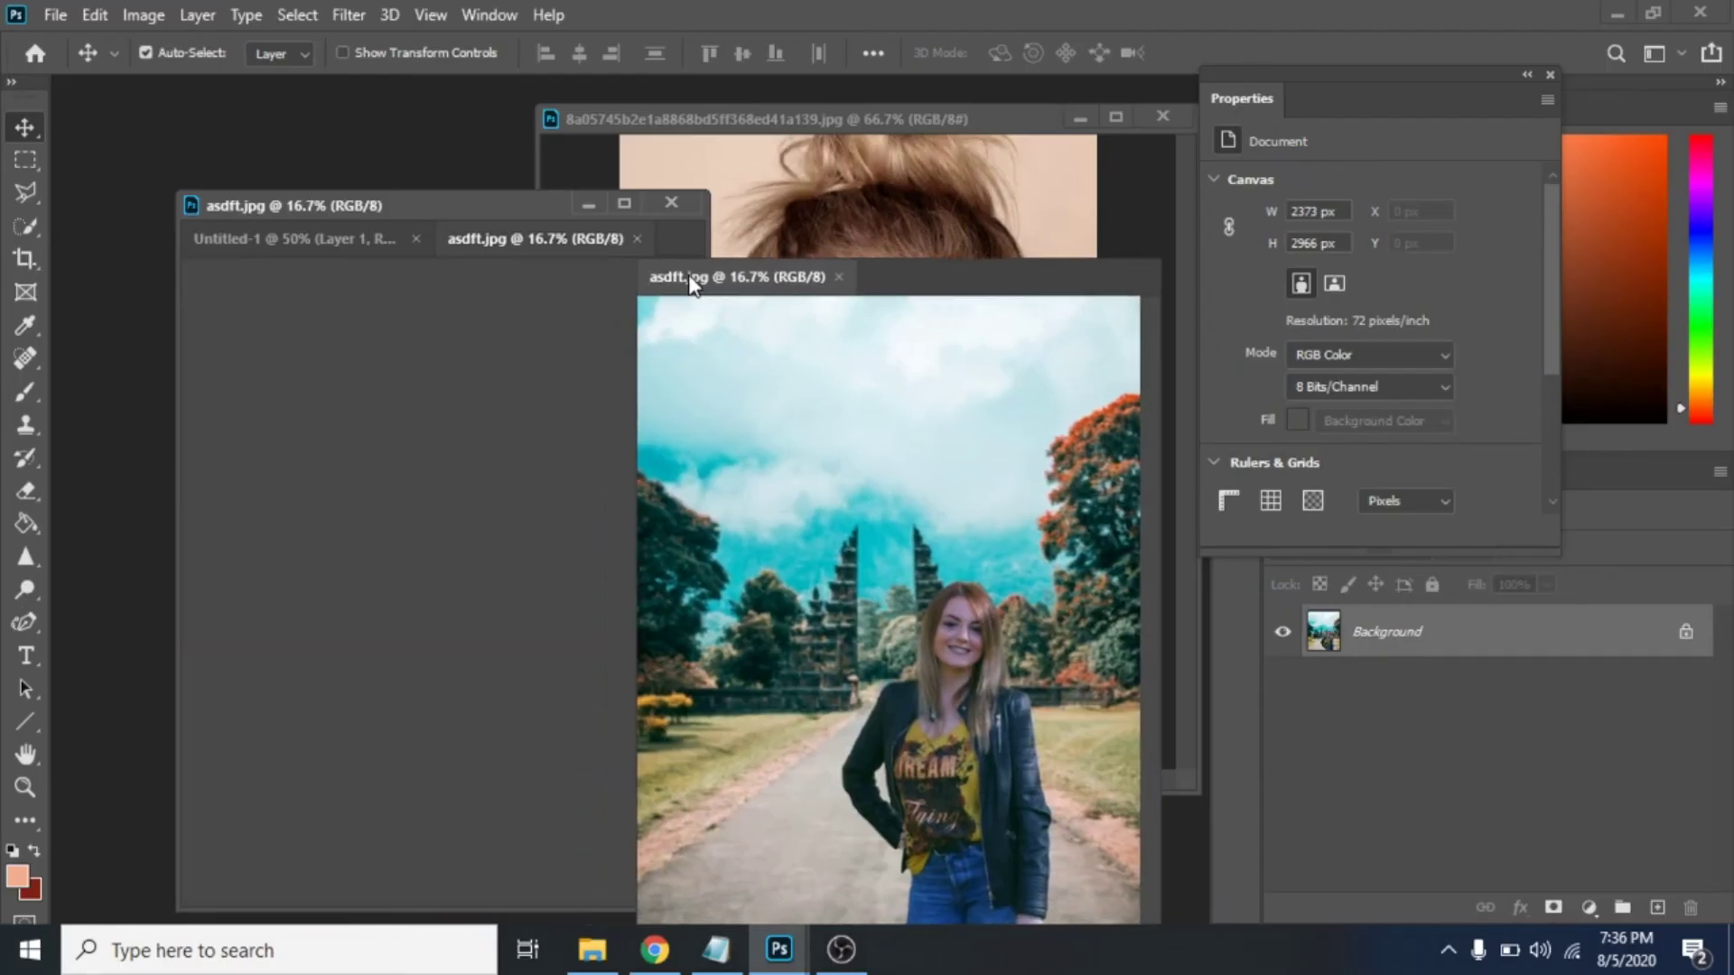
drag(939, 652, 480, 535)
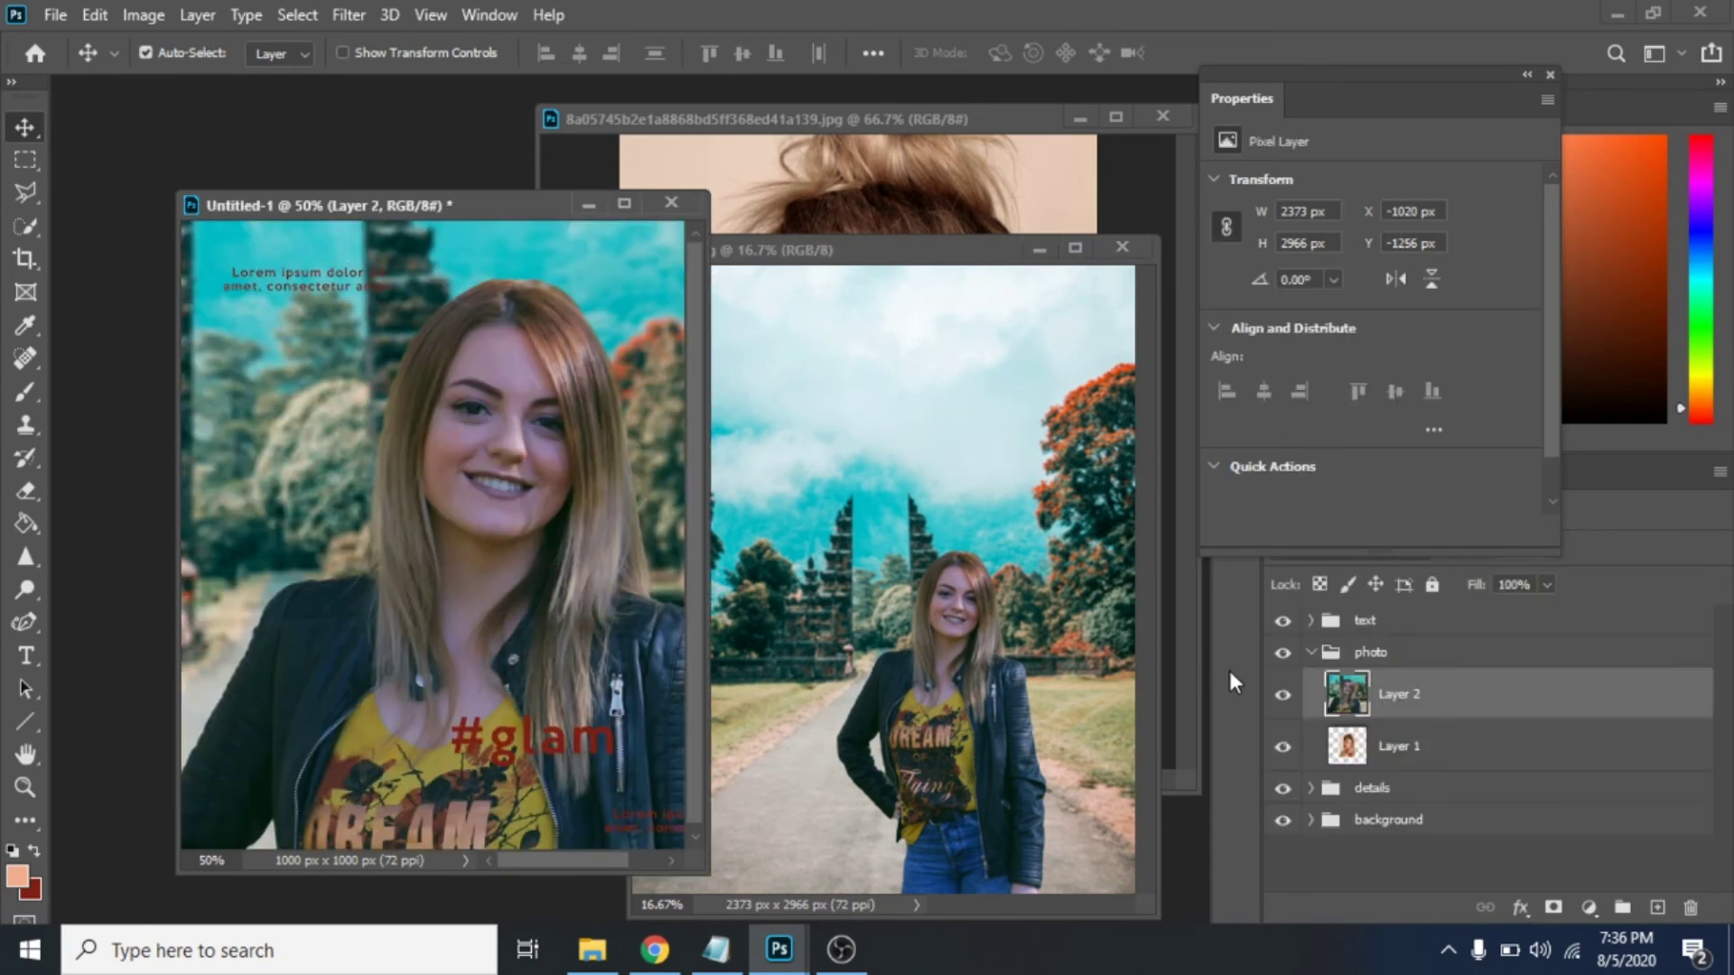
key(ctrl+t)
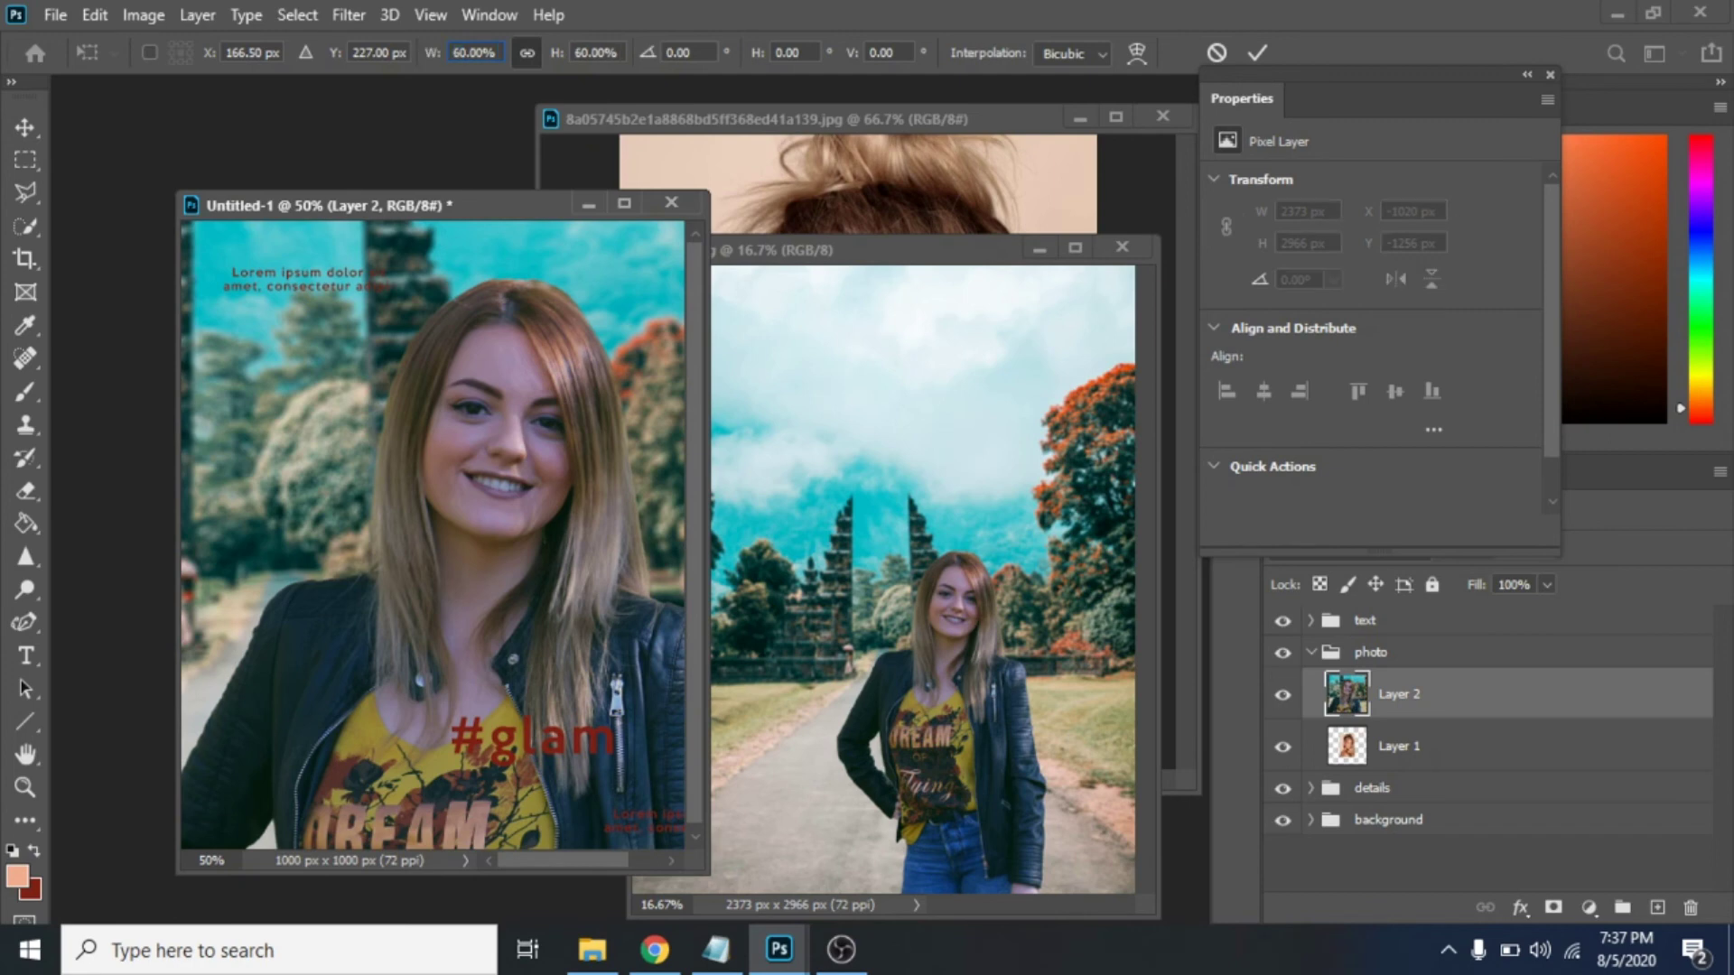
key(Return)
key(BackSpace)
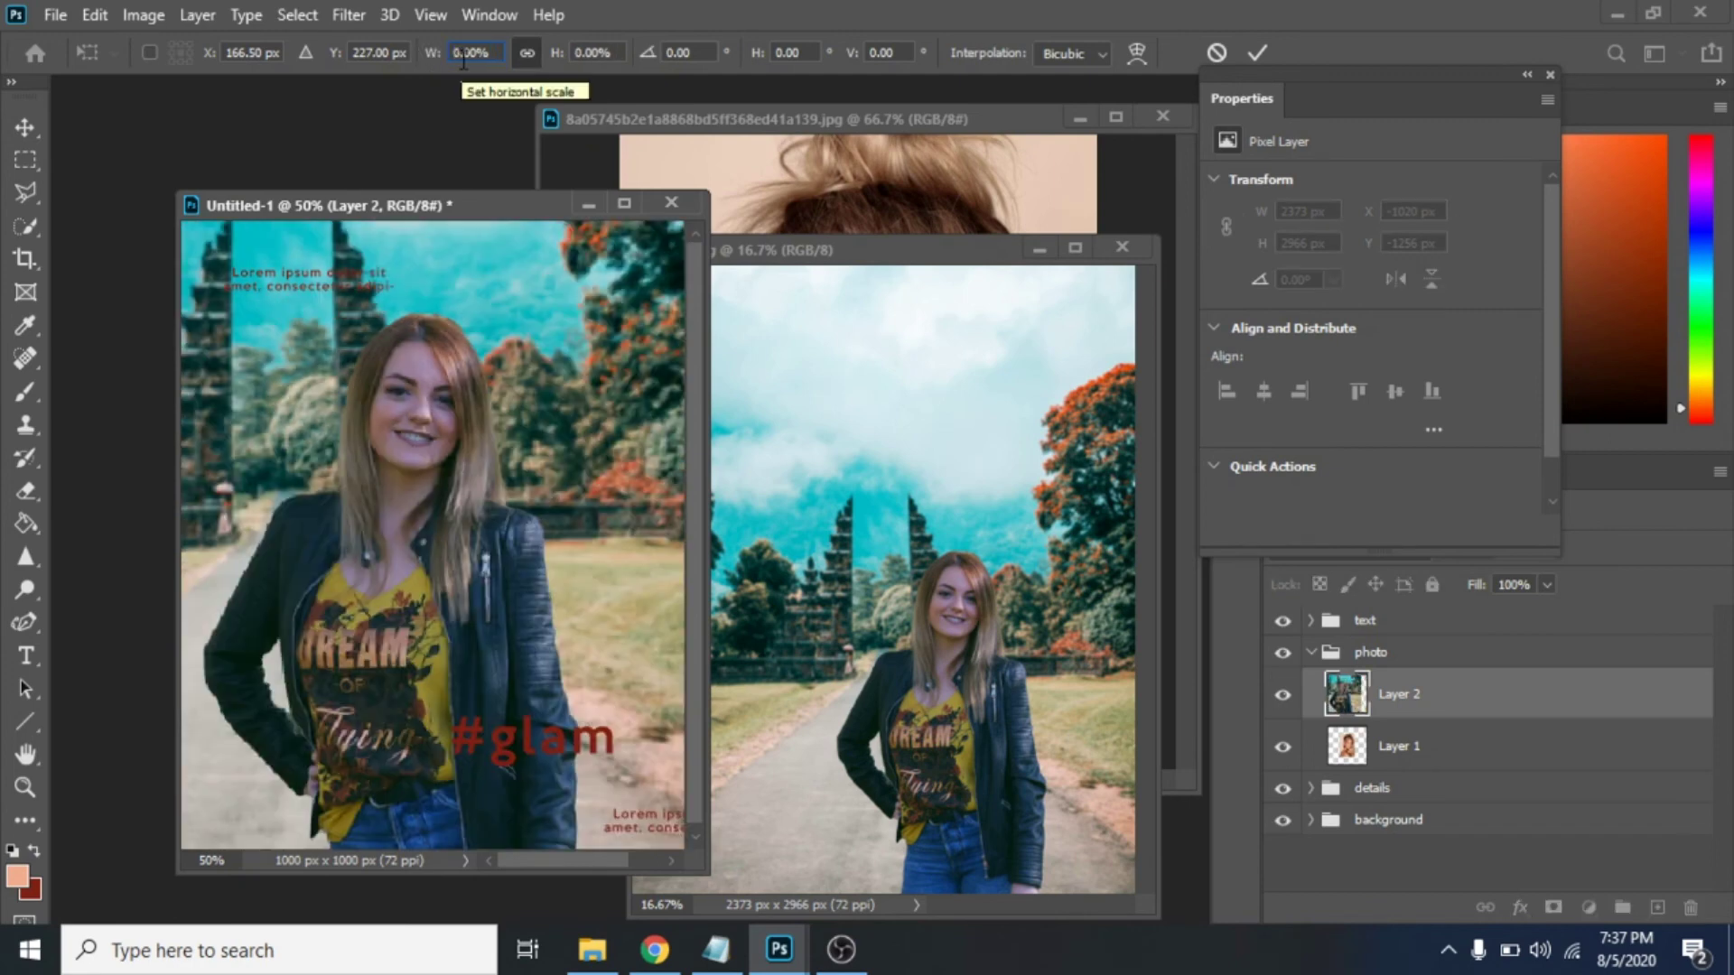
text(20)
key(Return)
drag(310, 392, 446, 517)
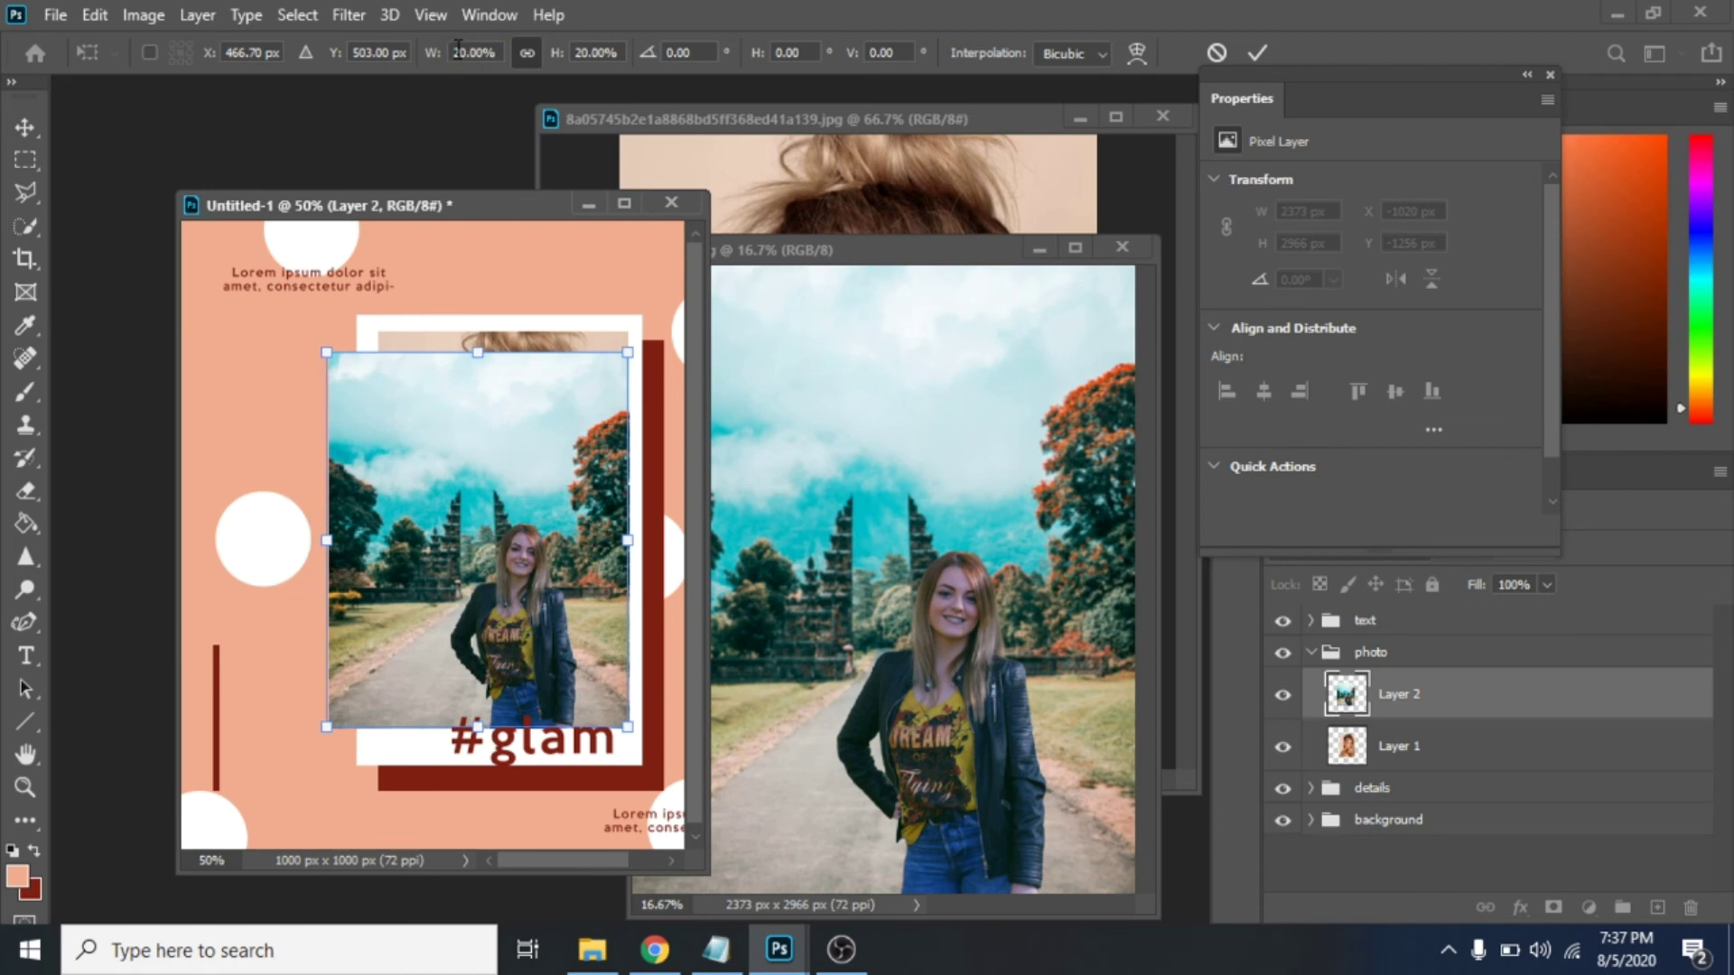
text(30)
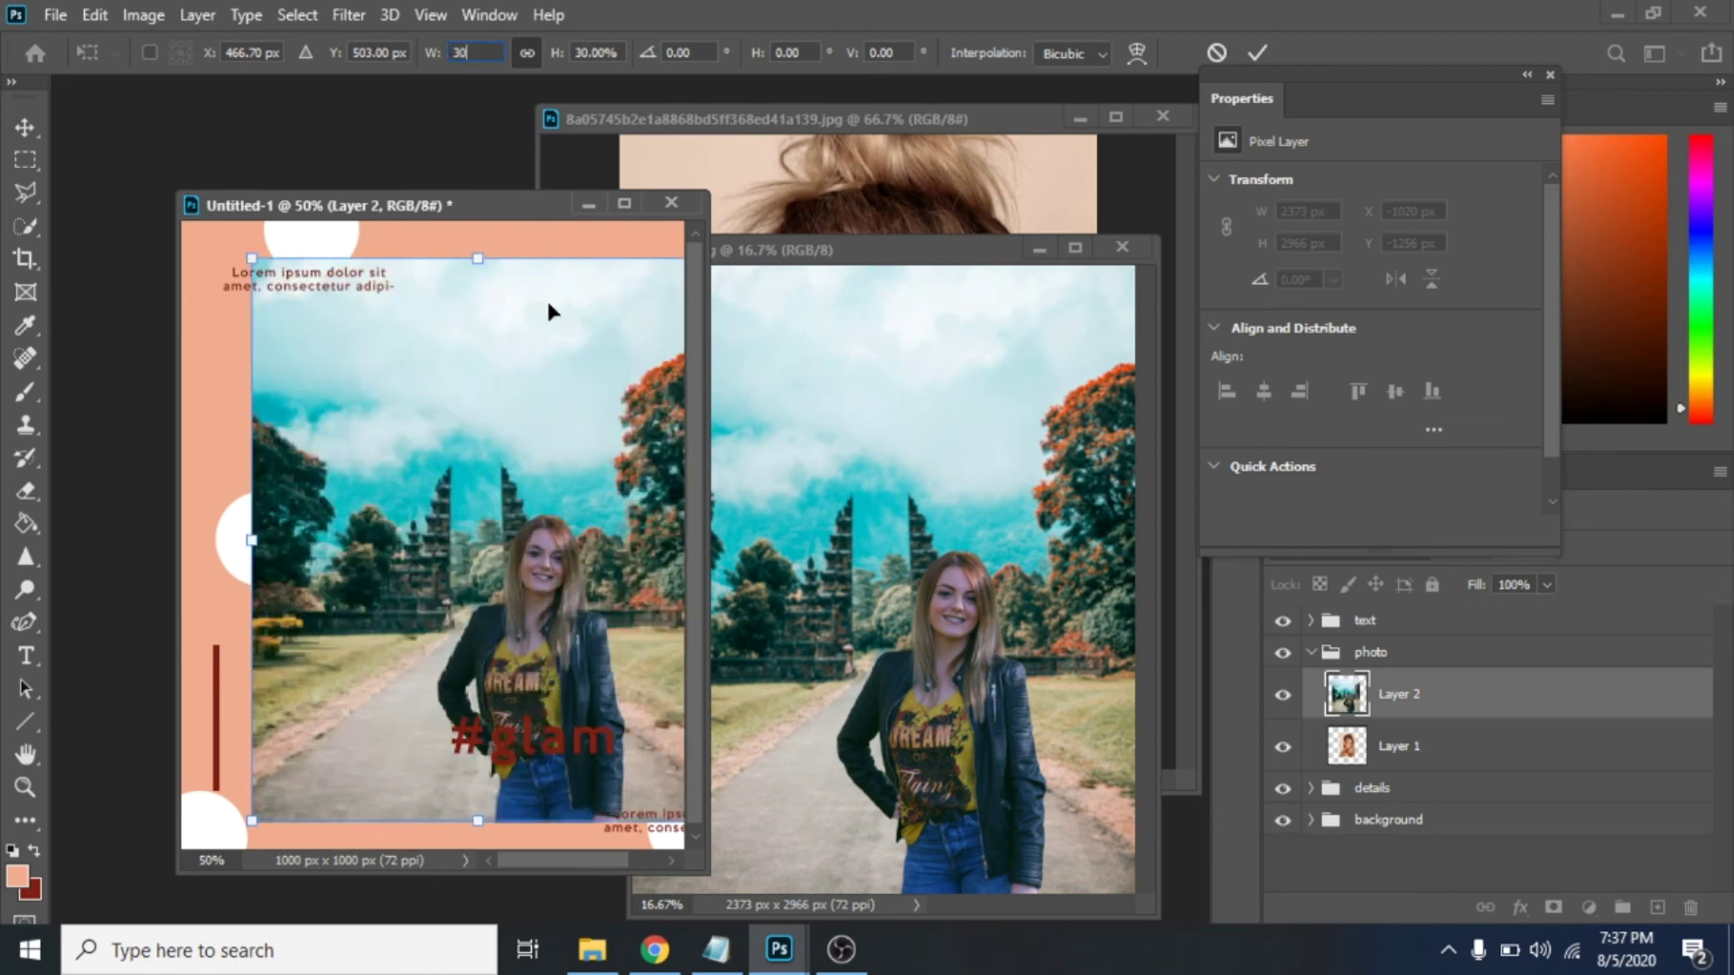
key(Return)
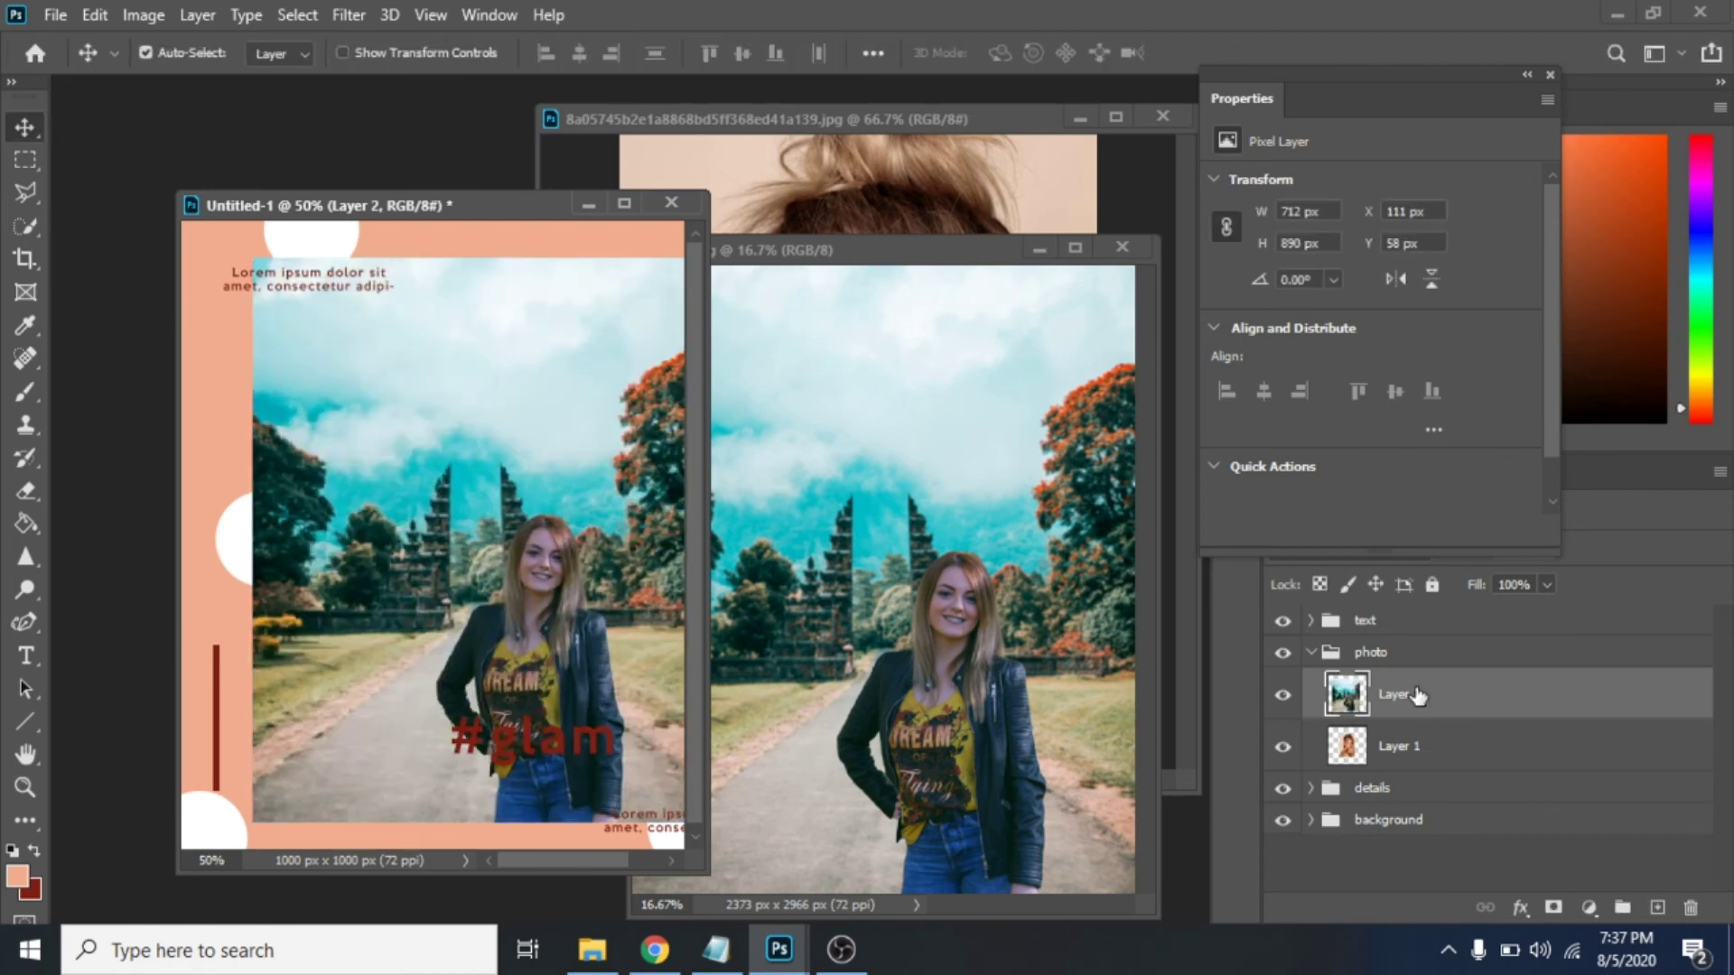
Clip the temple-gate photo to the frame layer and shift it to centre the woman.
right_click(1418, 695)
click(1233, 483)
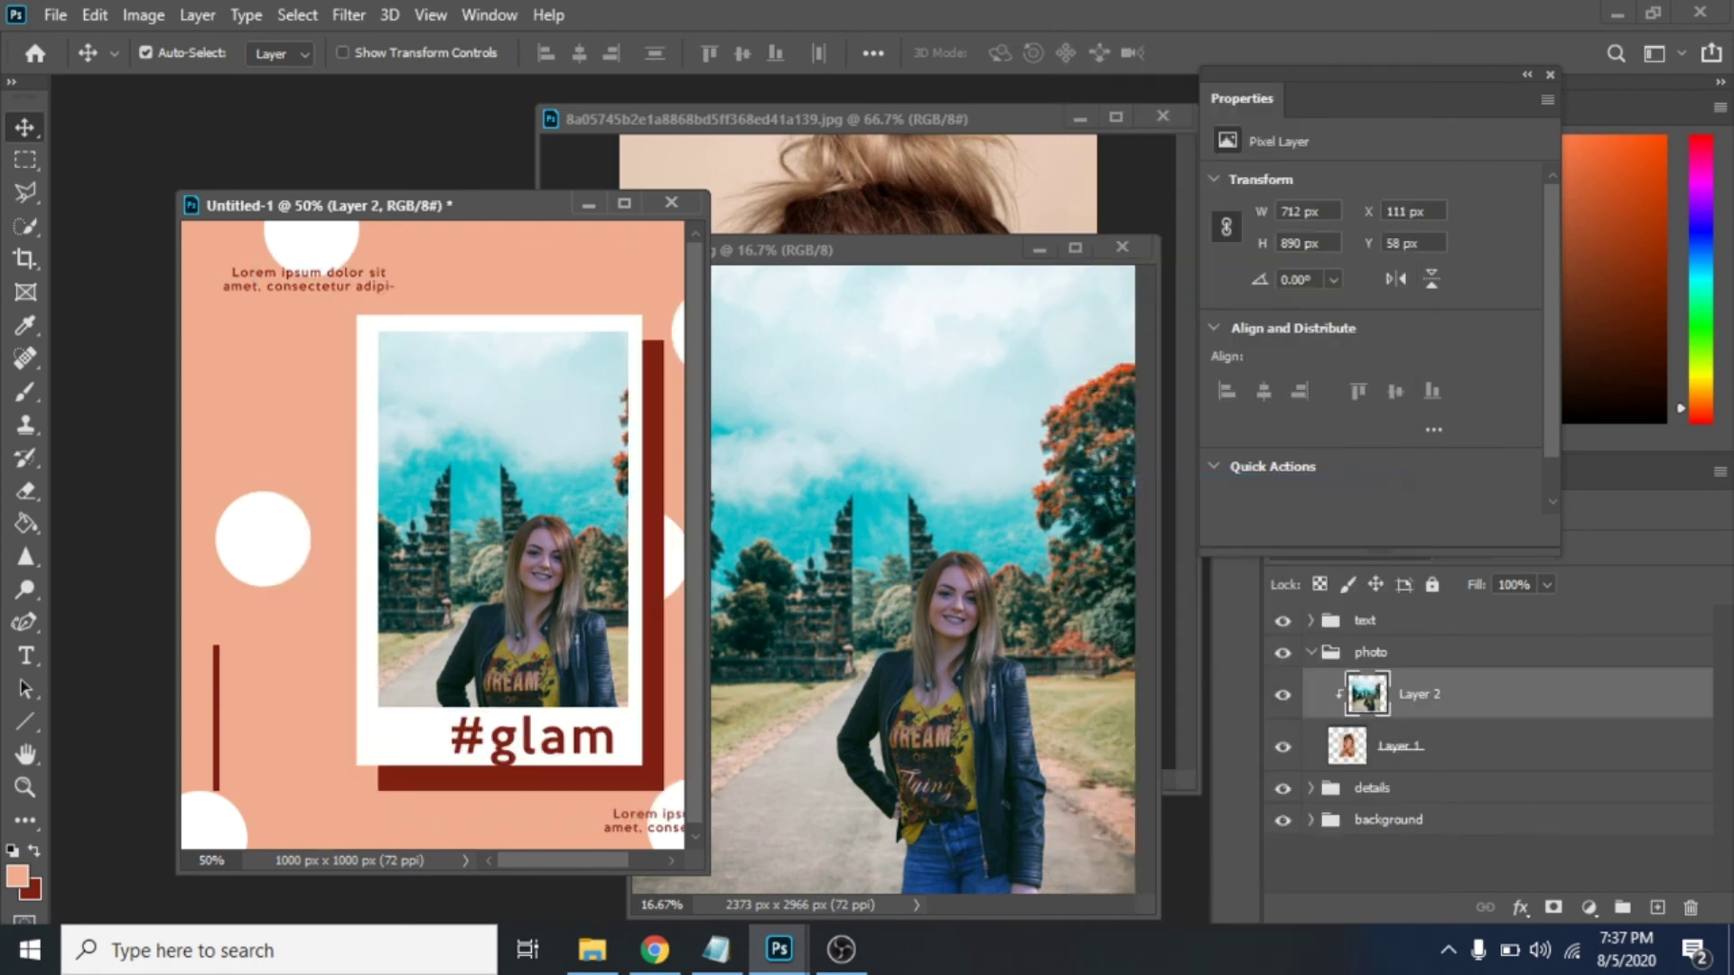
drag(457, 573, 467, 451)
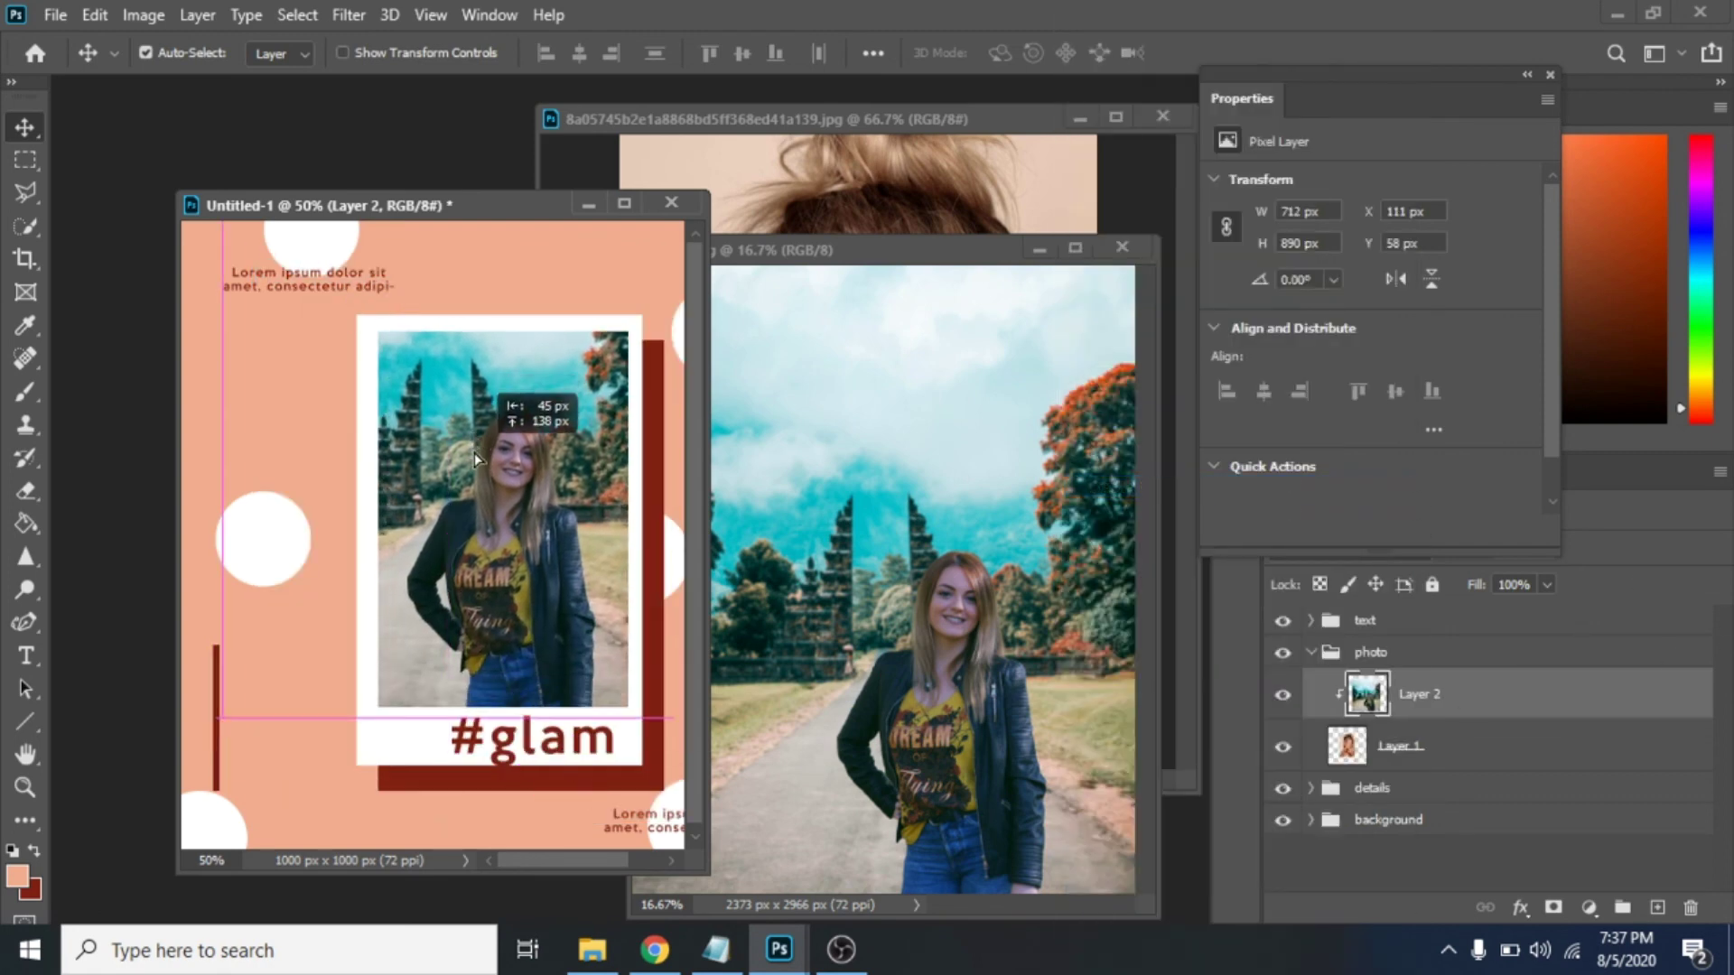
drag(708, 872, 883, 908)
Fill the background Layer 0 with turquoise sampled from the temple-gate photo.
click(1388, 819)
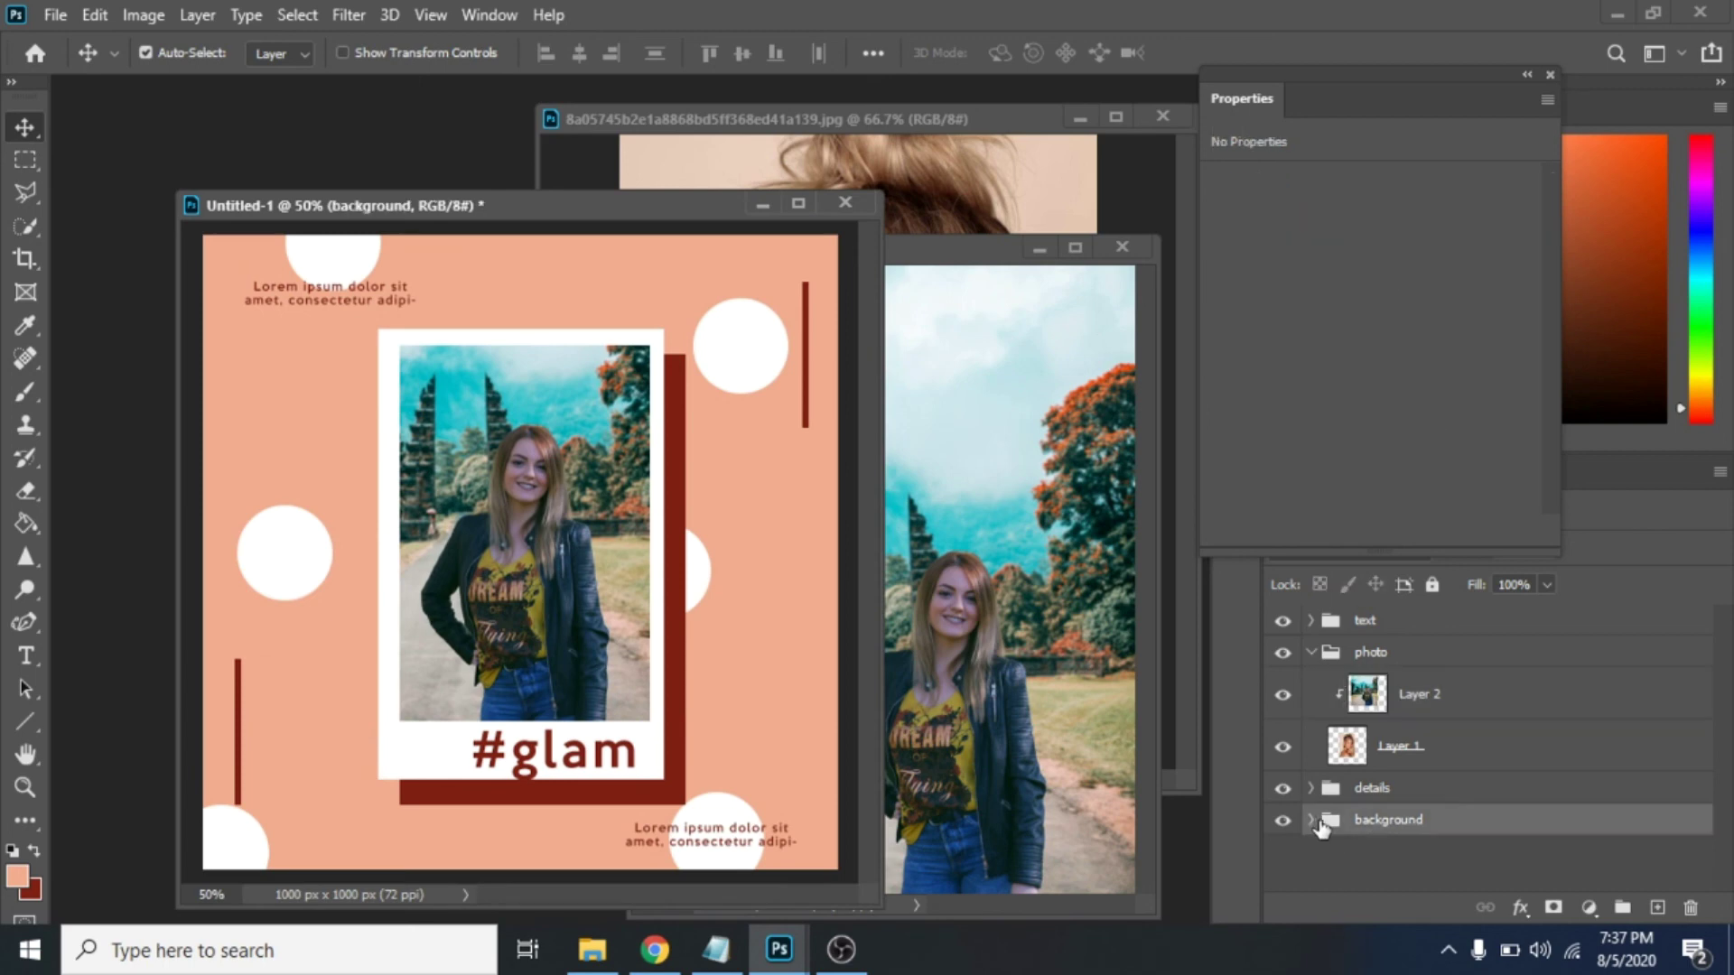
click(1310, 819)
click(1399, 865)
key(i)
click(424, 361)
key(g)
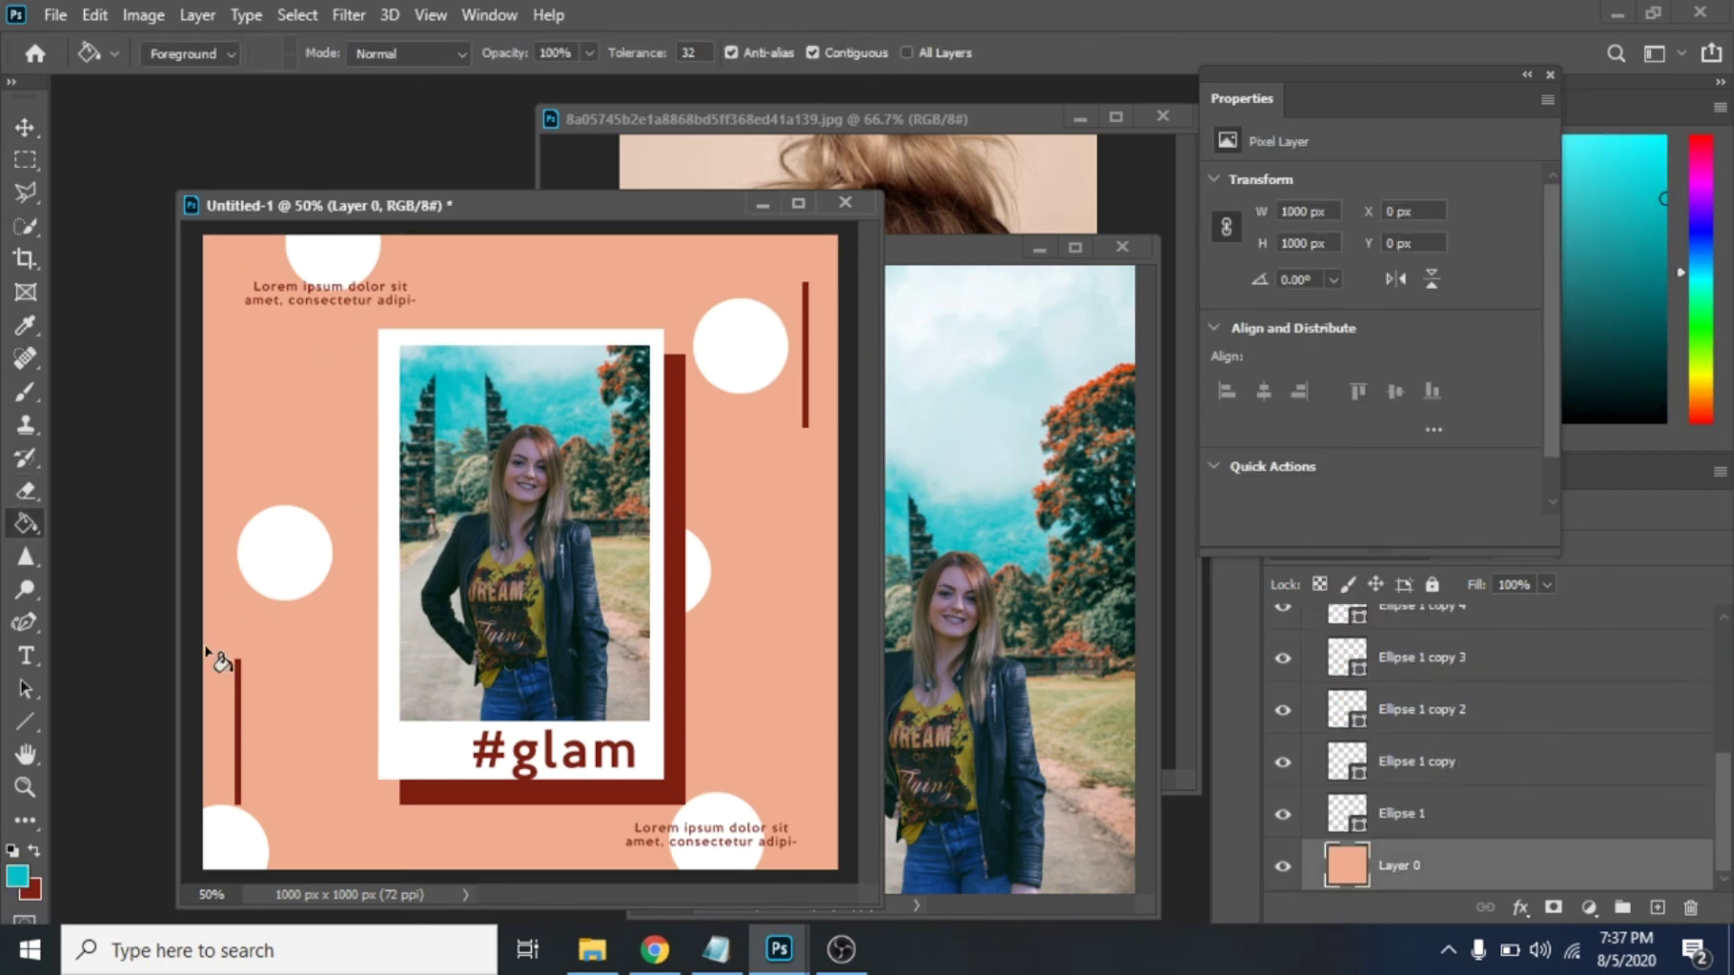
click(317, 693)
scroll(1490, 768, up, 3)
Make the offset shadow rectangle's fill yellow.
click(1310, 786)
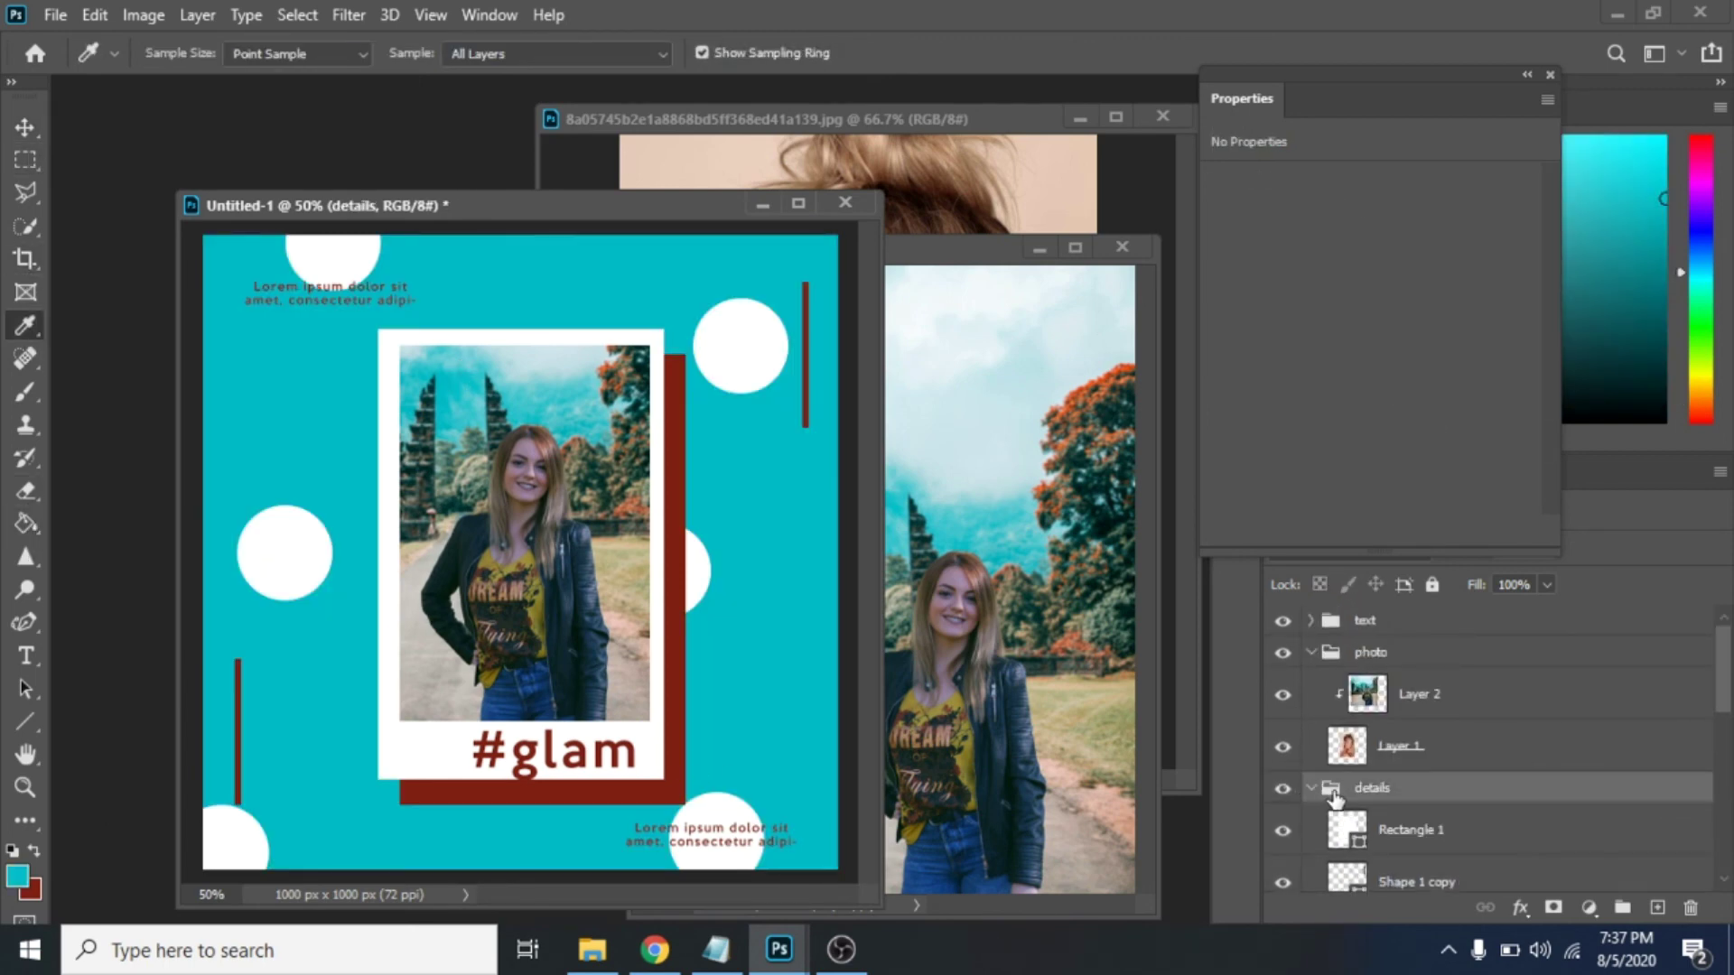
click(1426, 827)
key(u)
click(295, 53)
click(237, 187)
Set the fill of both the upper and lower accent lines to yellow.
key(v)
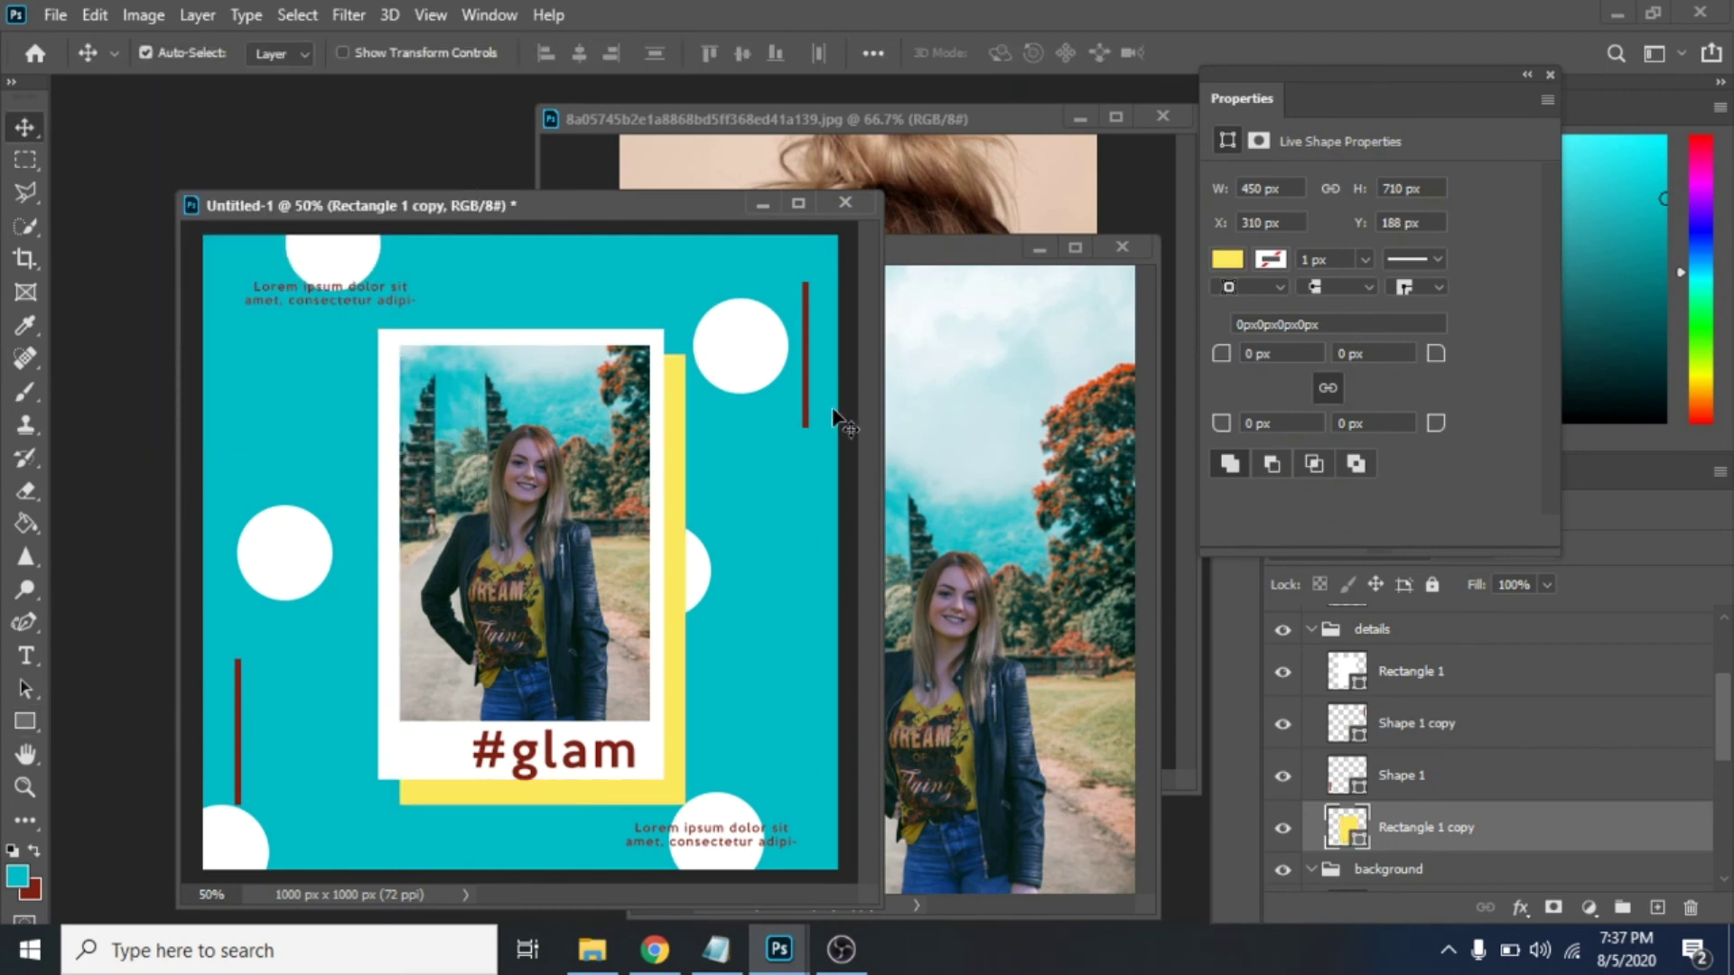
click(807, 384)
right_click(25, 721)
click(90, 820)
click(284, 52)
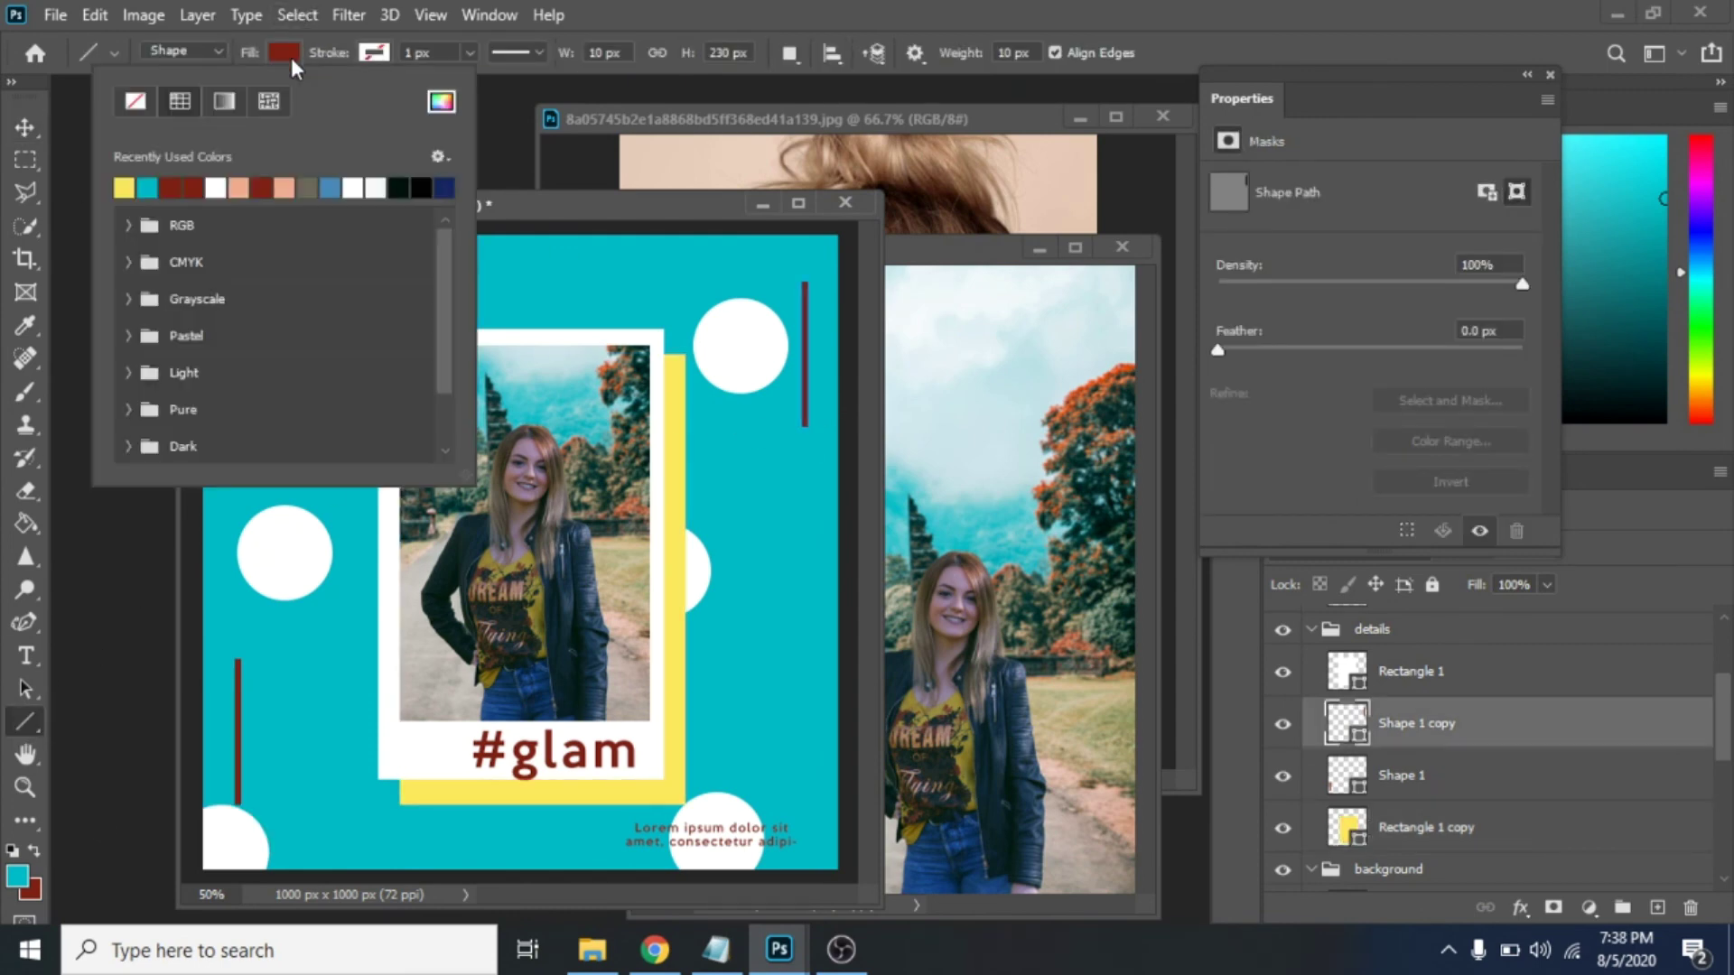
click(32, 745)
click(1409, 775)
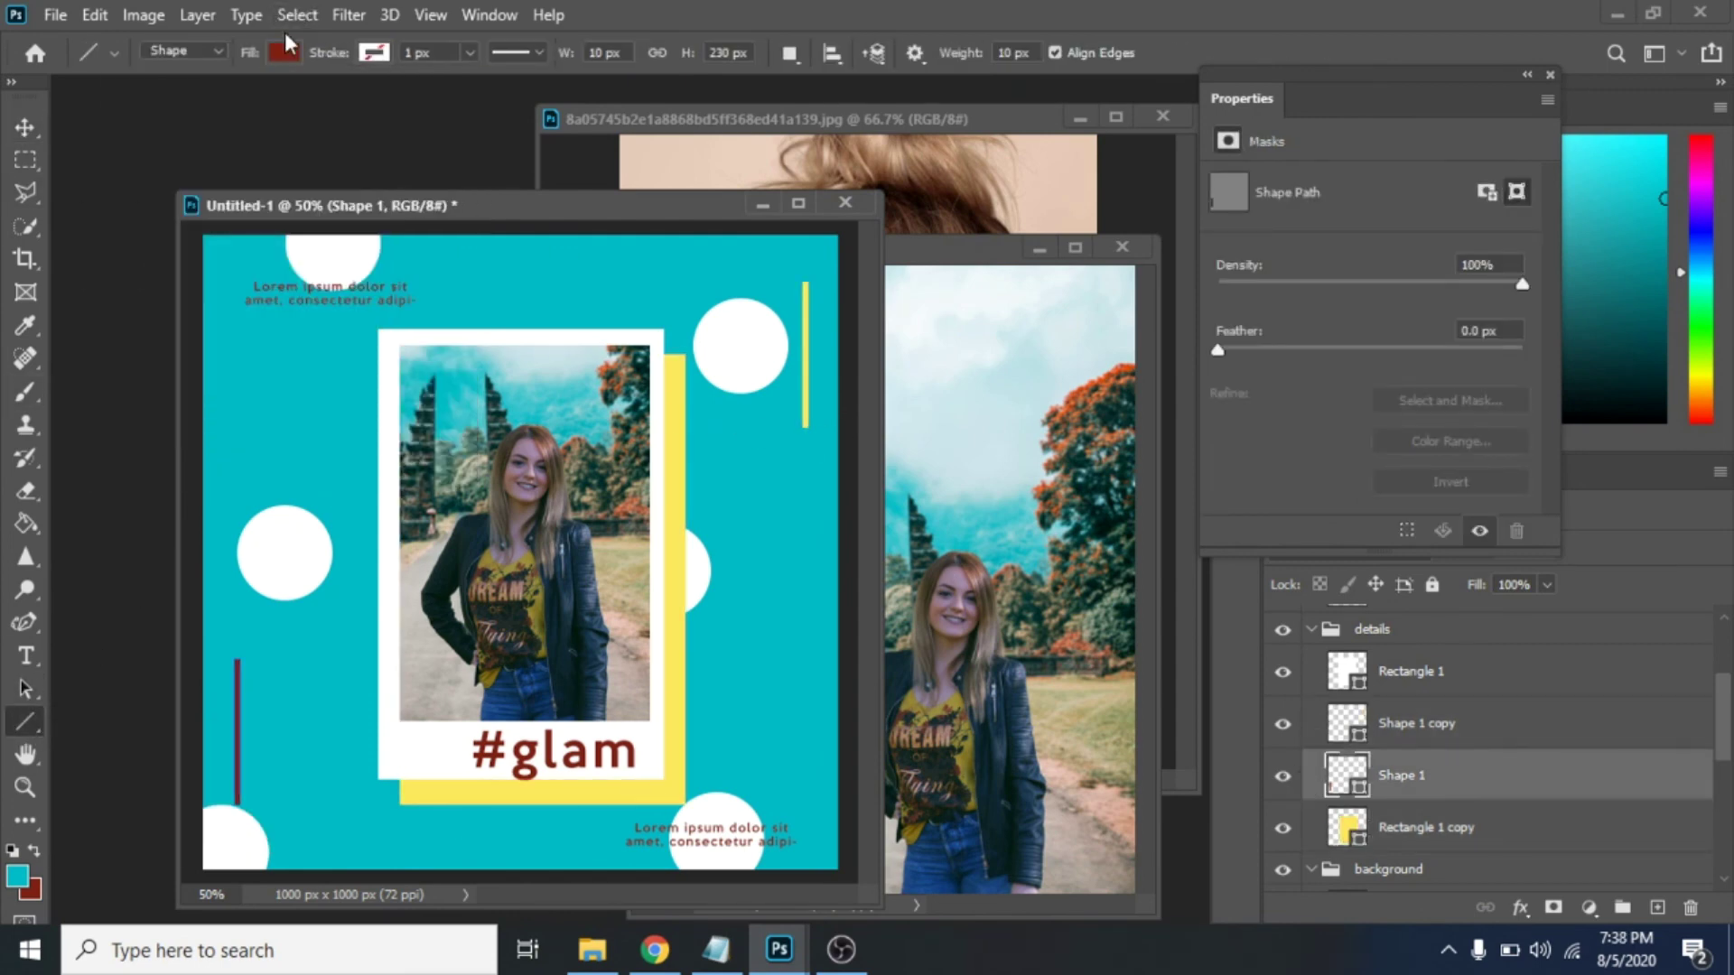
click(283, 52)
click(124, 187)
Change the top-left and bottom Lorem ipsum text to yellow.
click(25, 655)
click(330, 287)
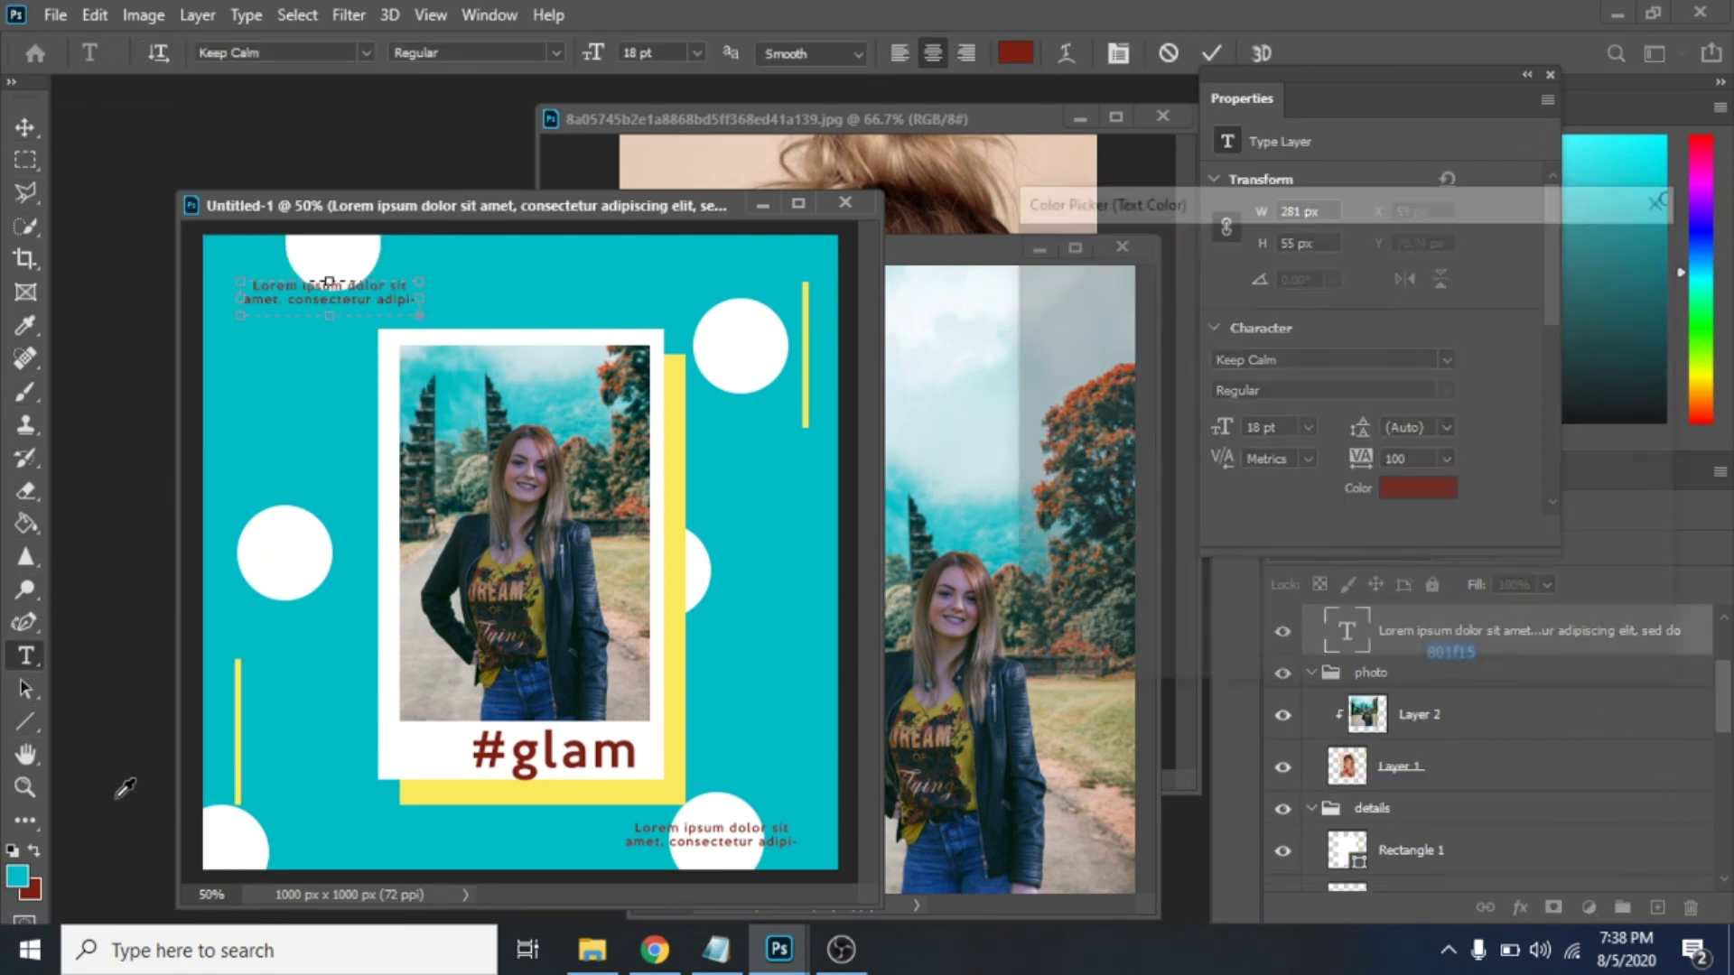
click(1015, 53)
key(Return)
ctrl+click(713, 826)
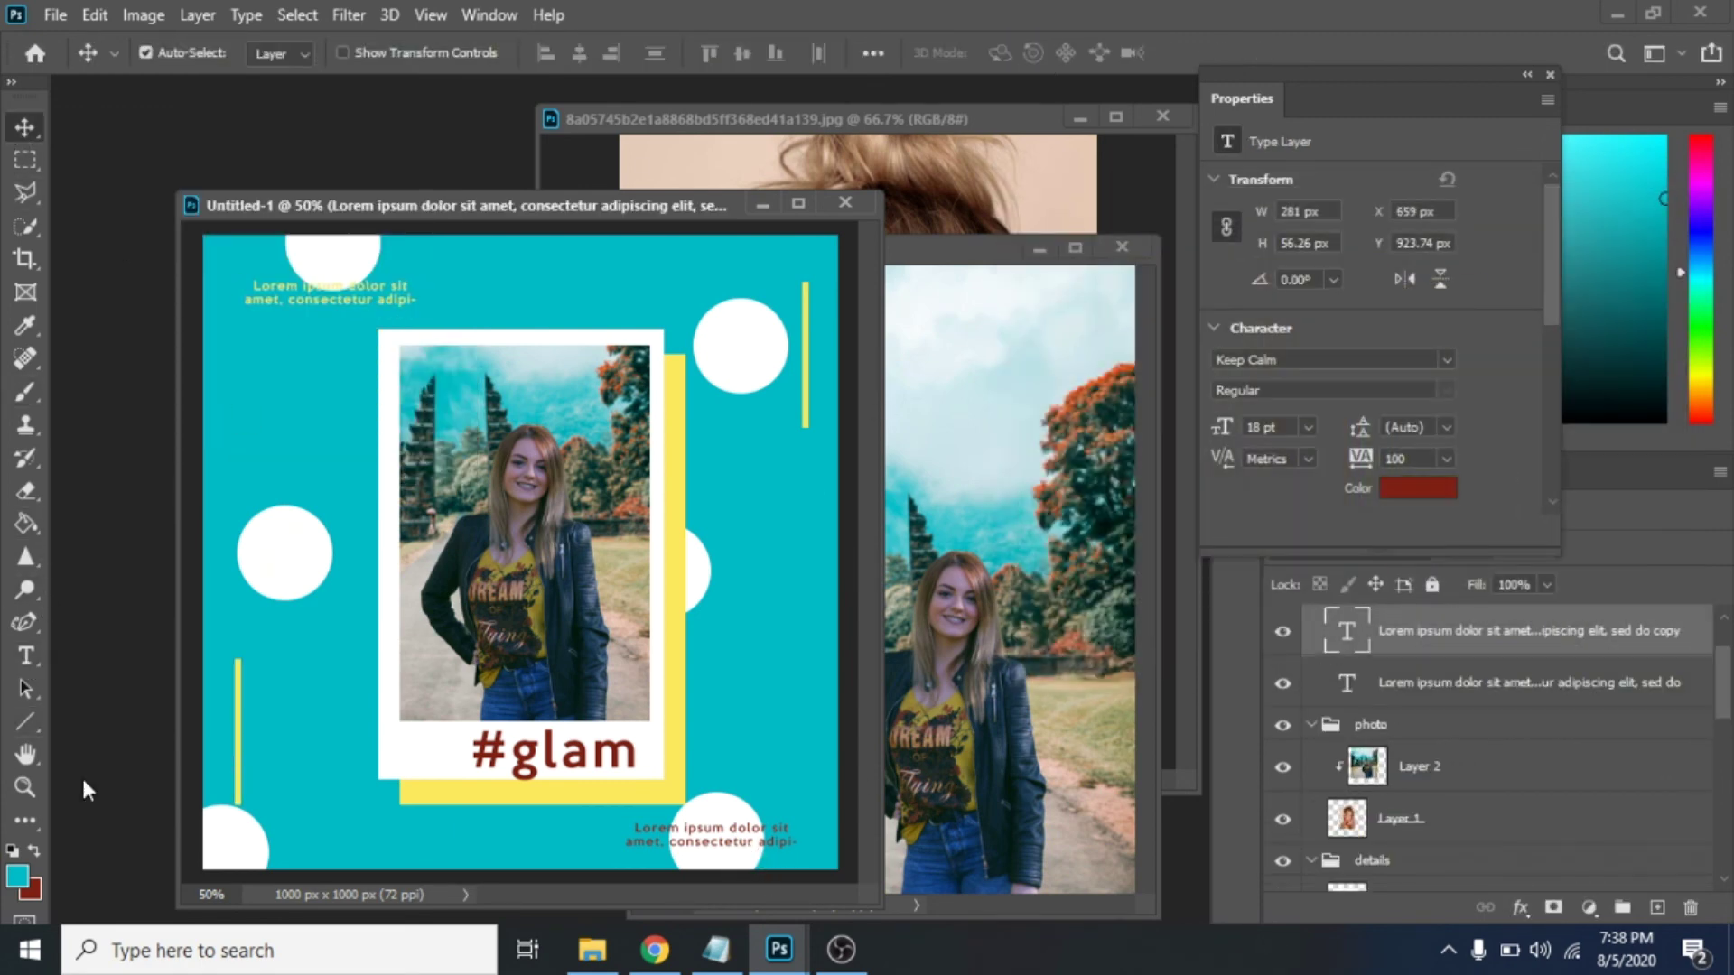
key(ctrl+a)
click(1015, 52)
key(Return)
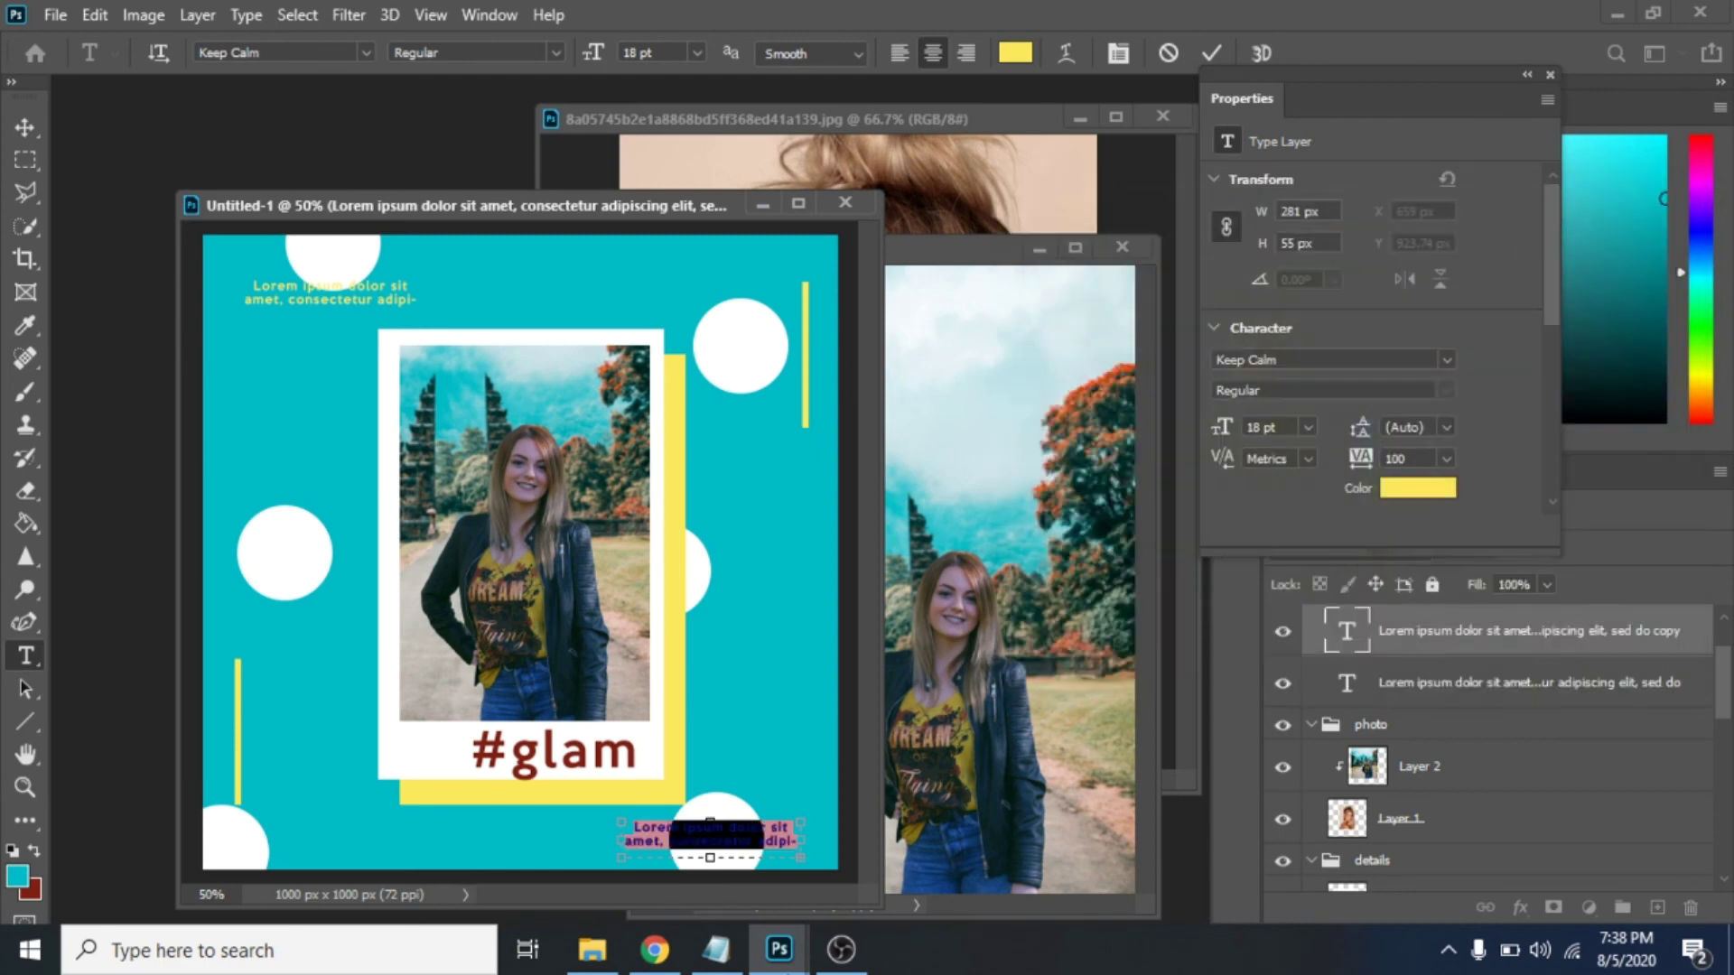
Recolour the #glam heading yellow.
right_click(30, 668)
double_click(553, 751)
click(1015, 53)
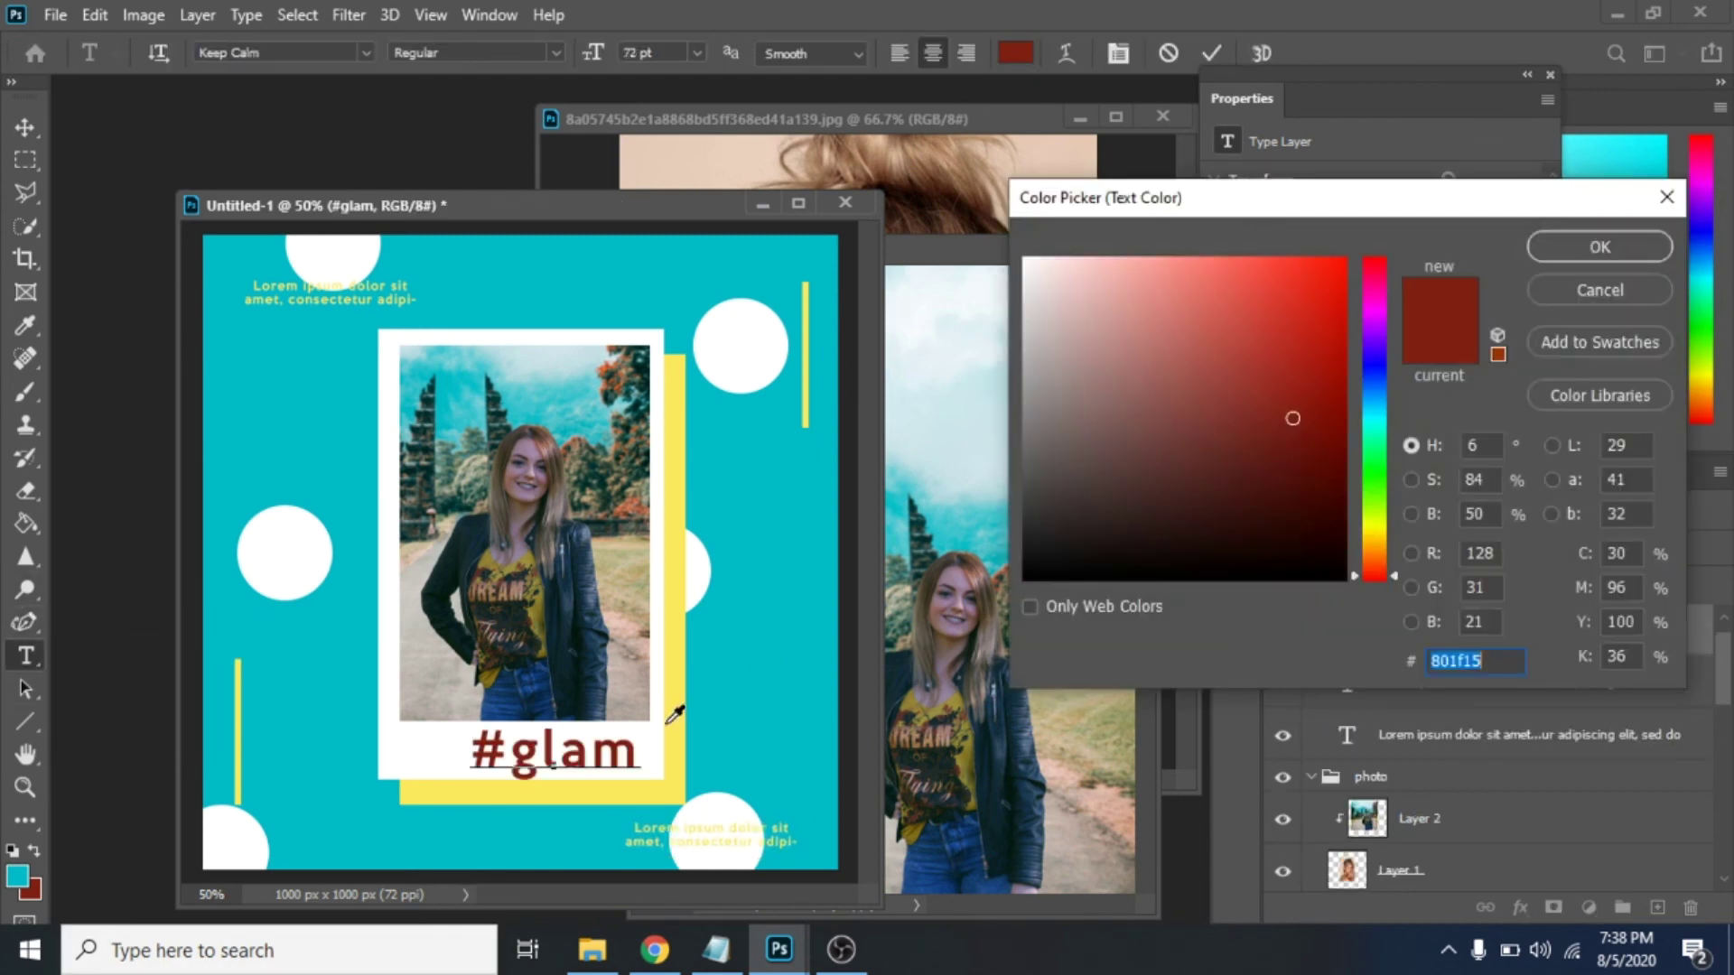
click(673, 722)
click(1591, 258)
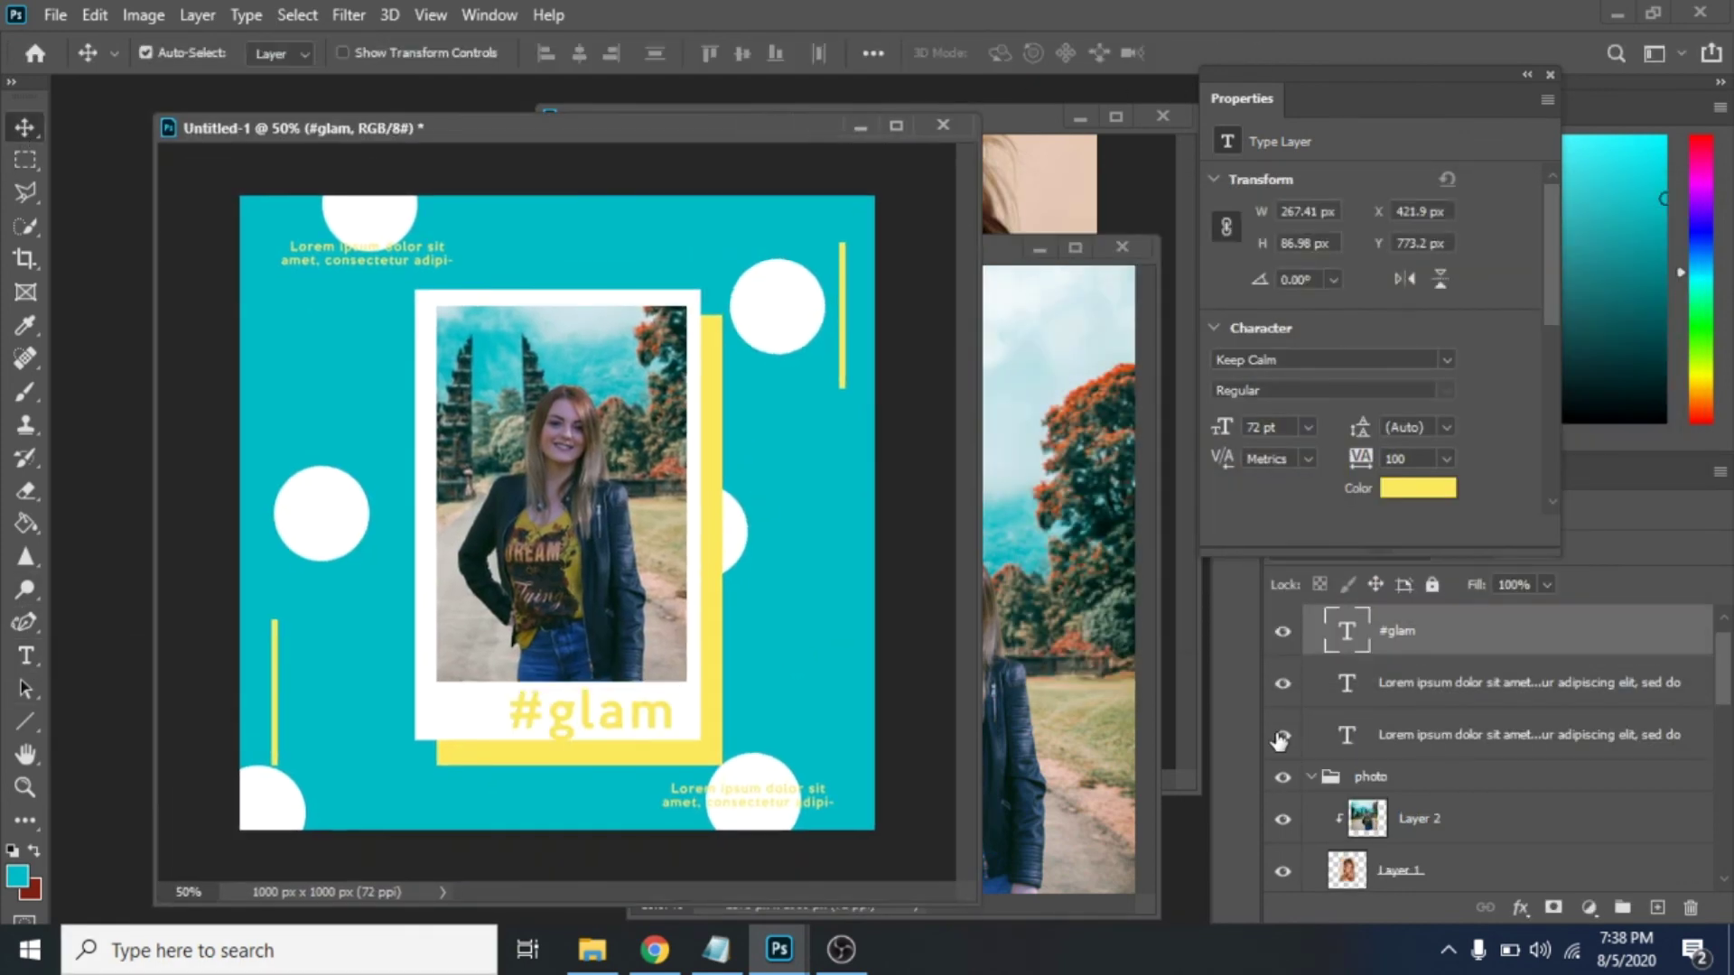